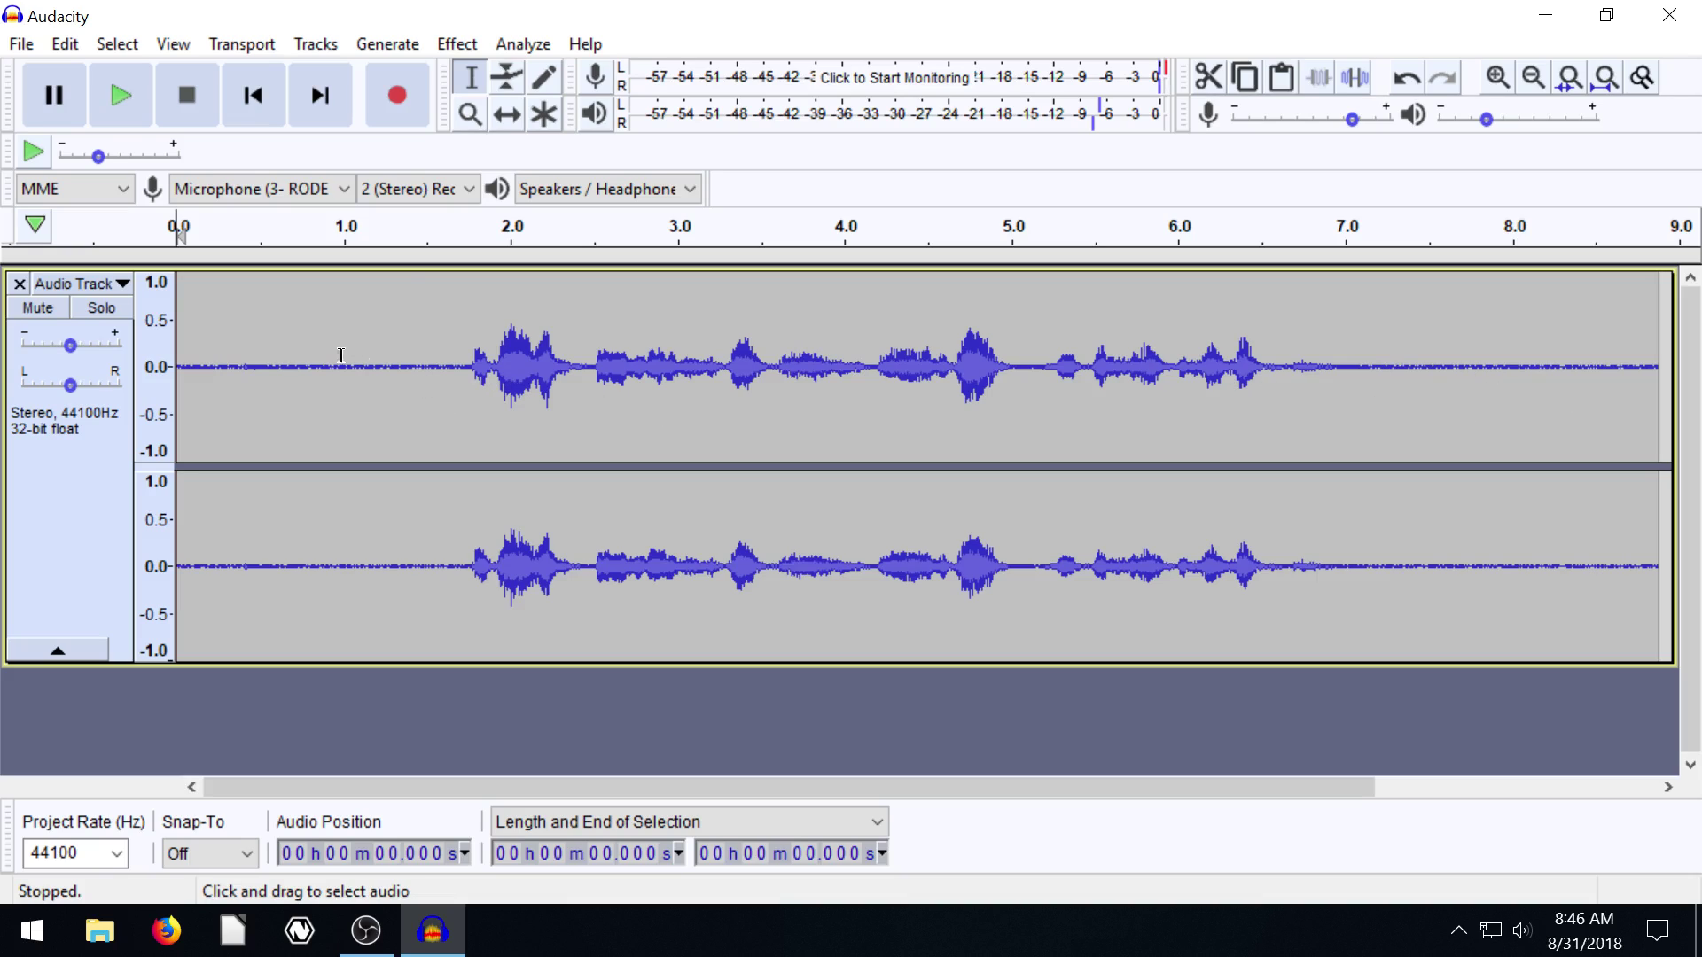
# Play the recording, then select the fan-only opening 0–1.6 s and preview it
pyautogui.click(114, 99)
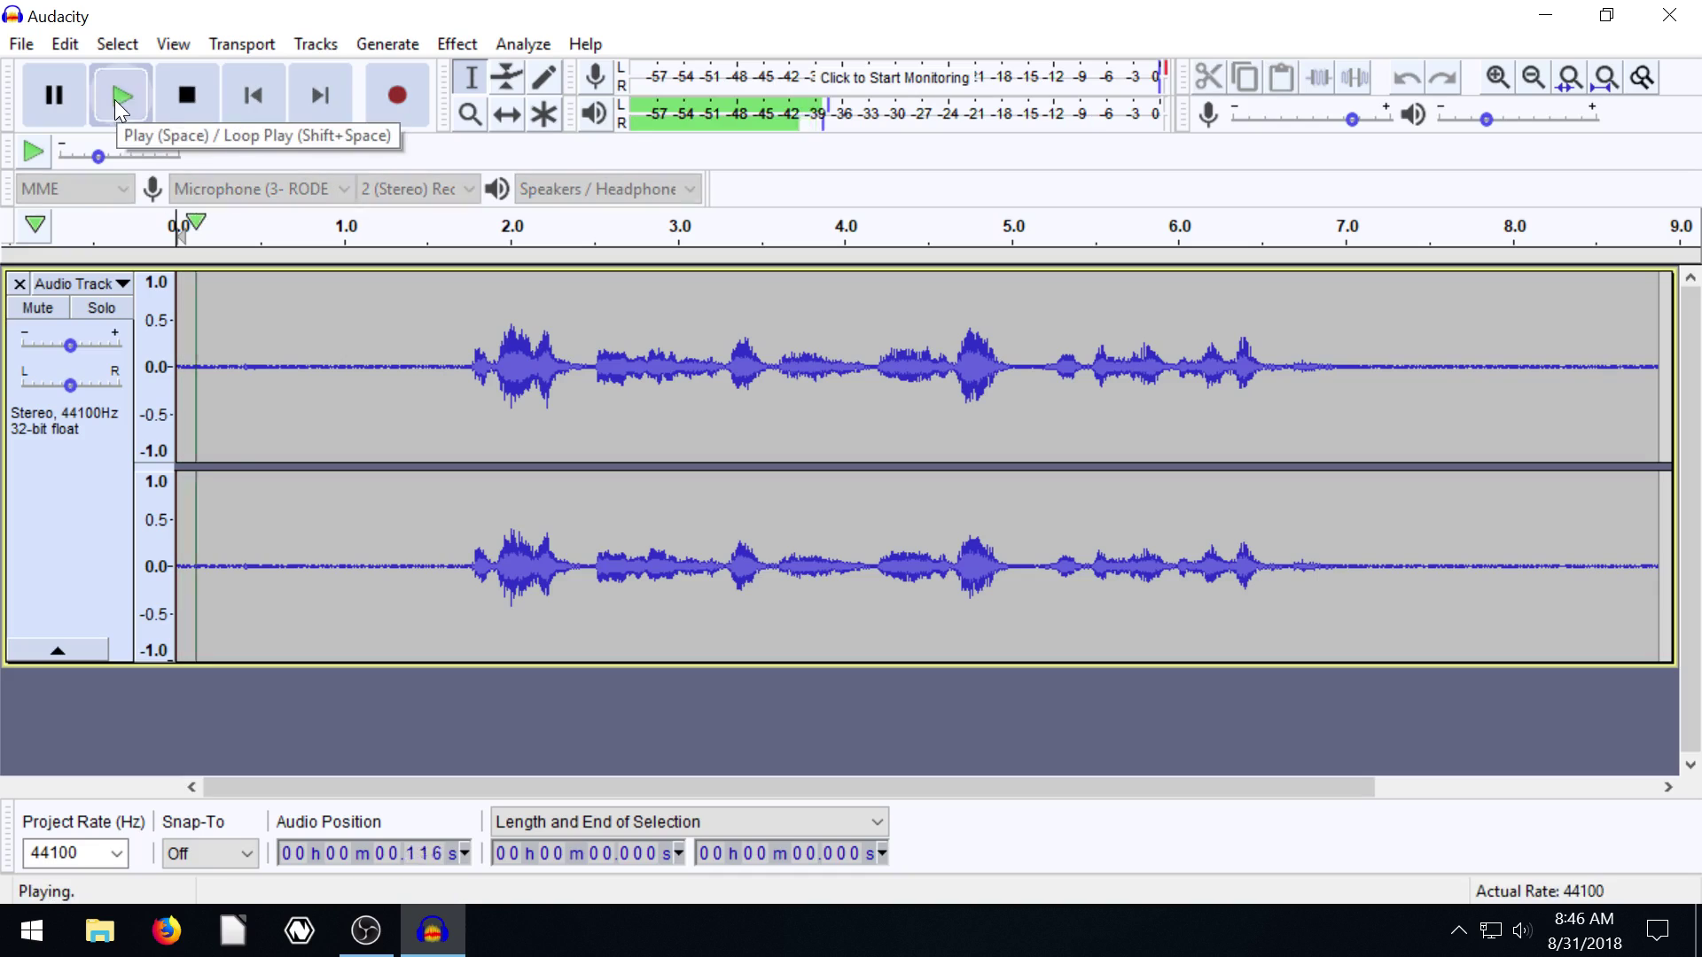
pyautogui.click(188, 94)
pyautogui.moveTo(439, 374); pyautogui.dragTo(172, 376)
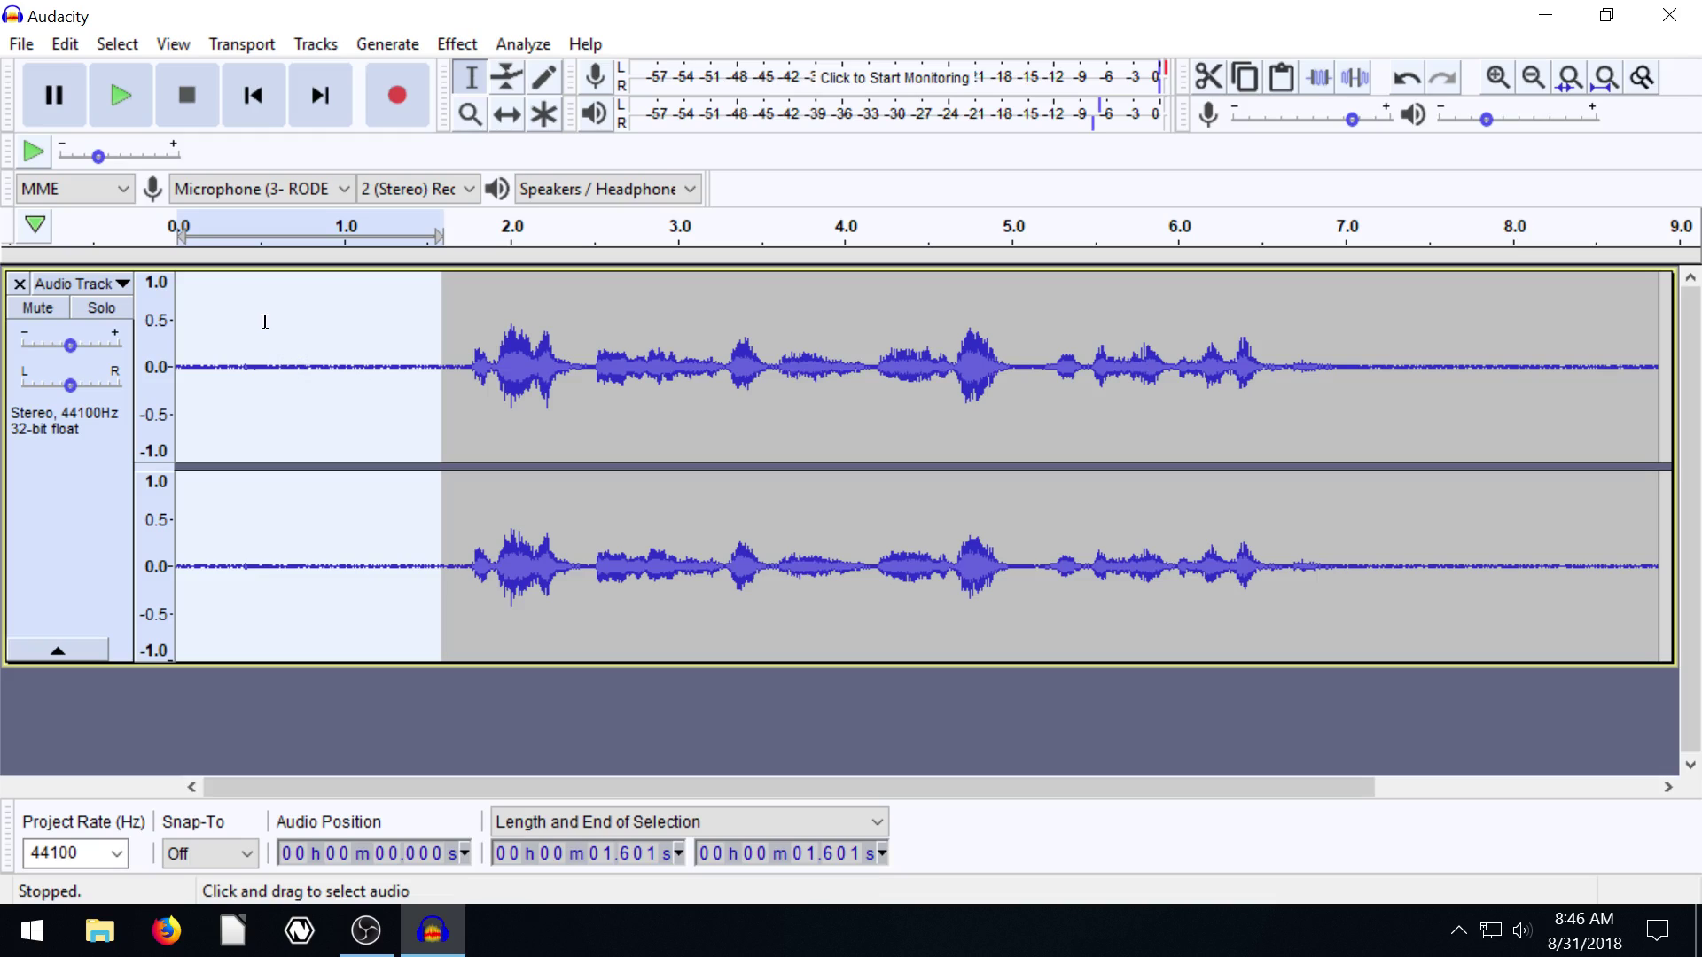
pyautogui.click(103, 92)
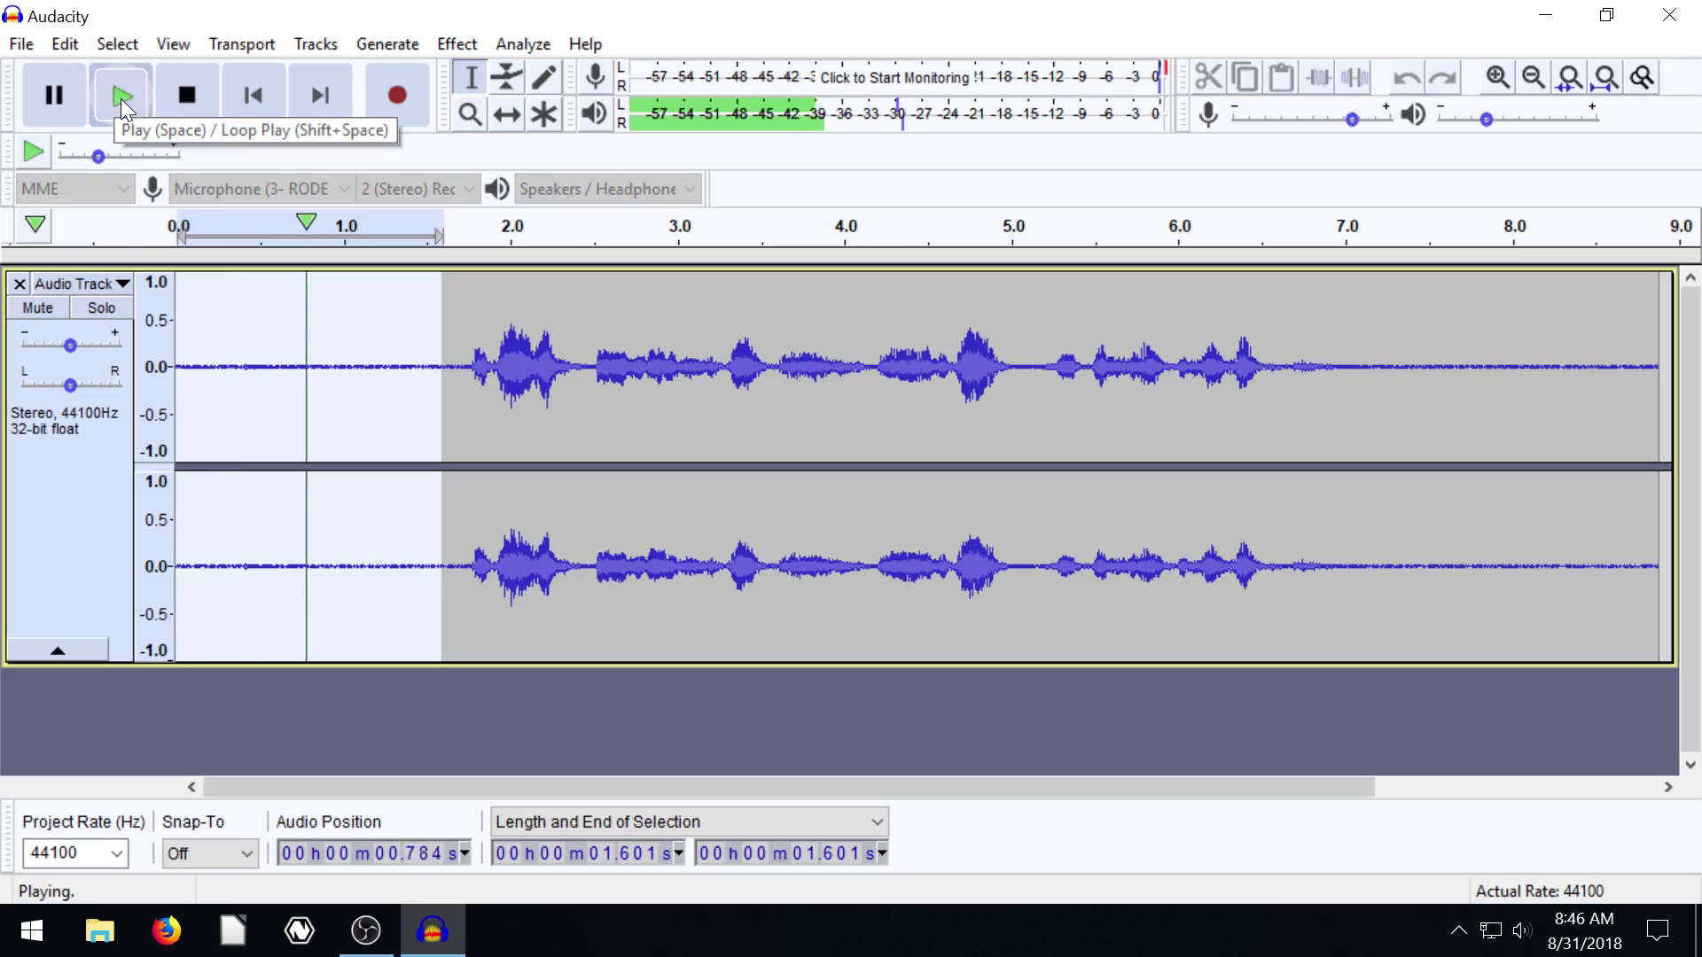
pyautogui.click(121, 98)
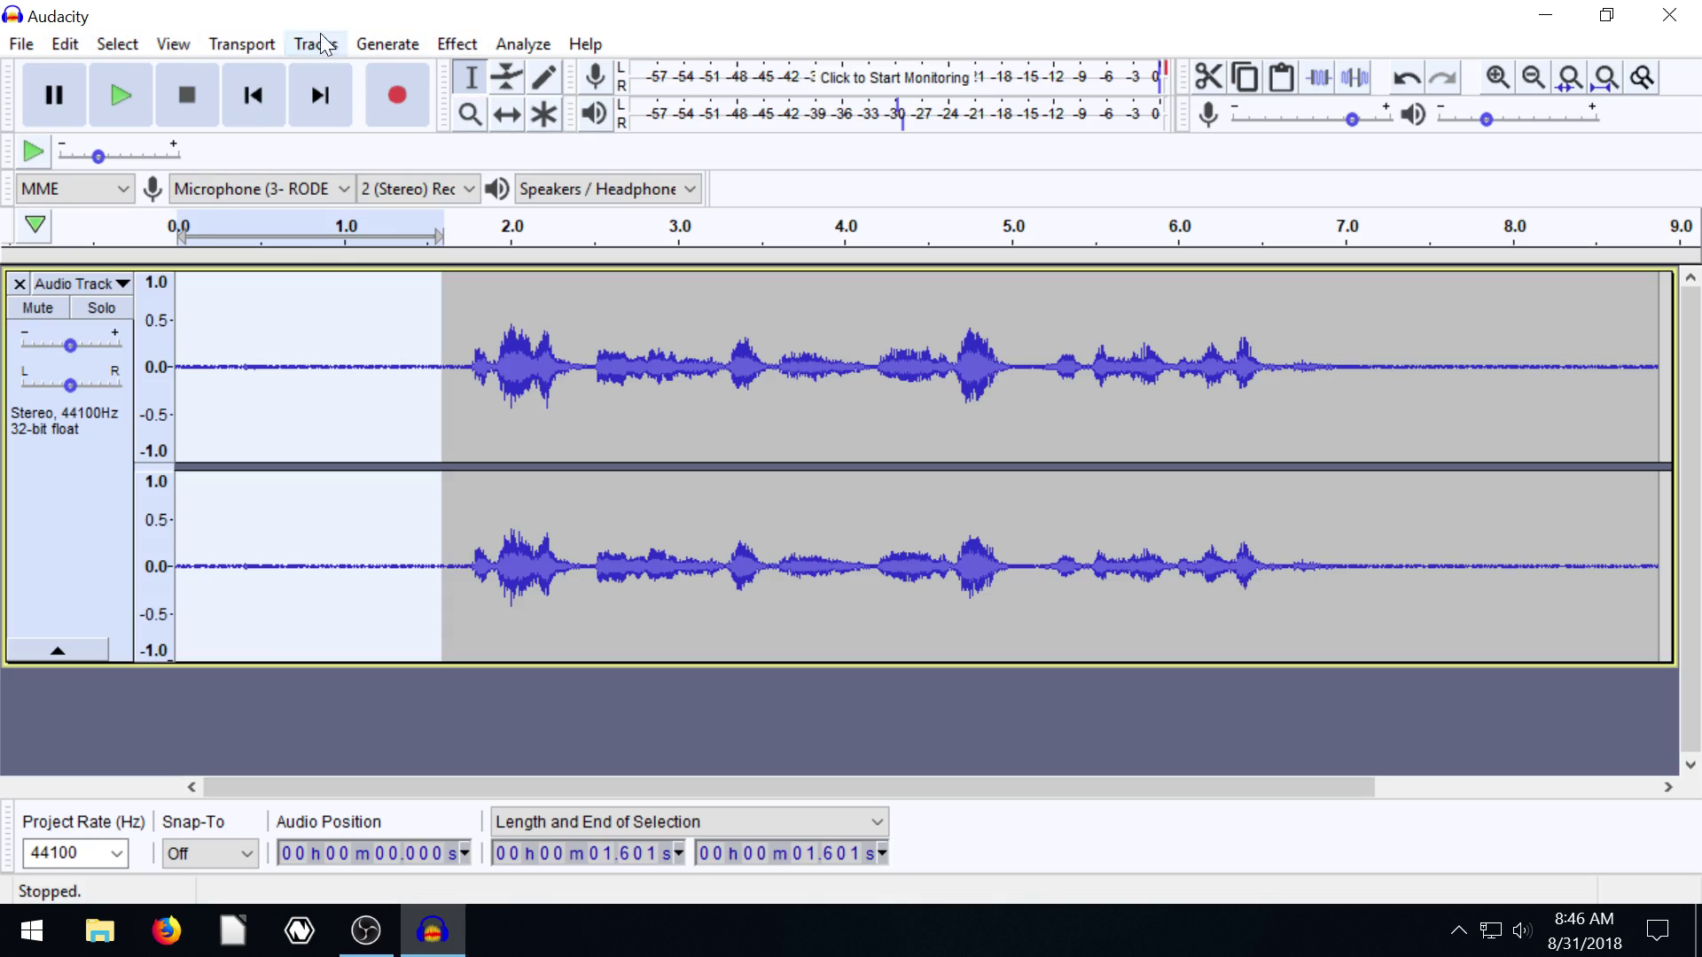
# Try Noise Reduction with only an edit point at 2.73 s, then dismiss the No Audio Selected warning
pyautogui.click(458, 45)
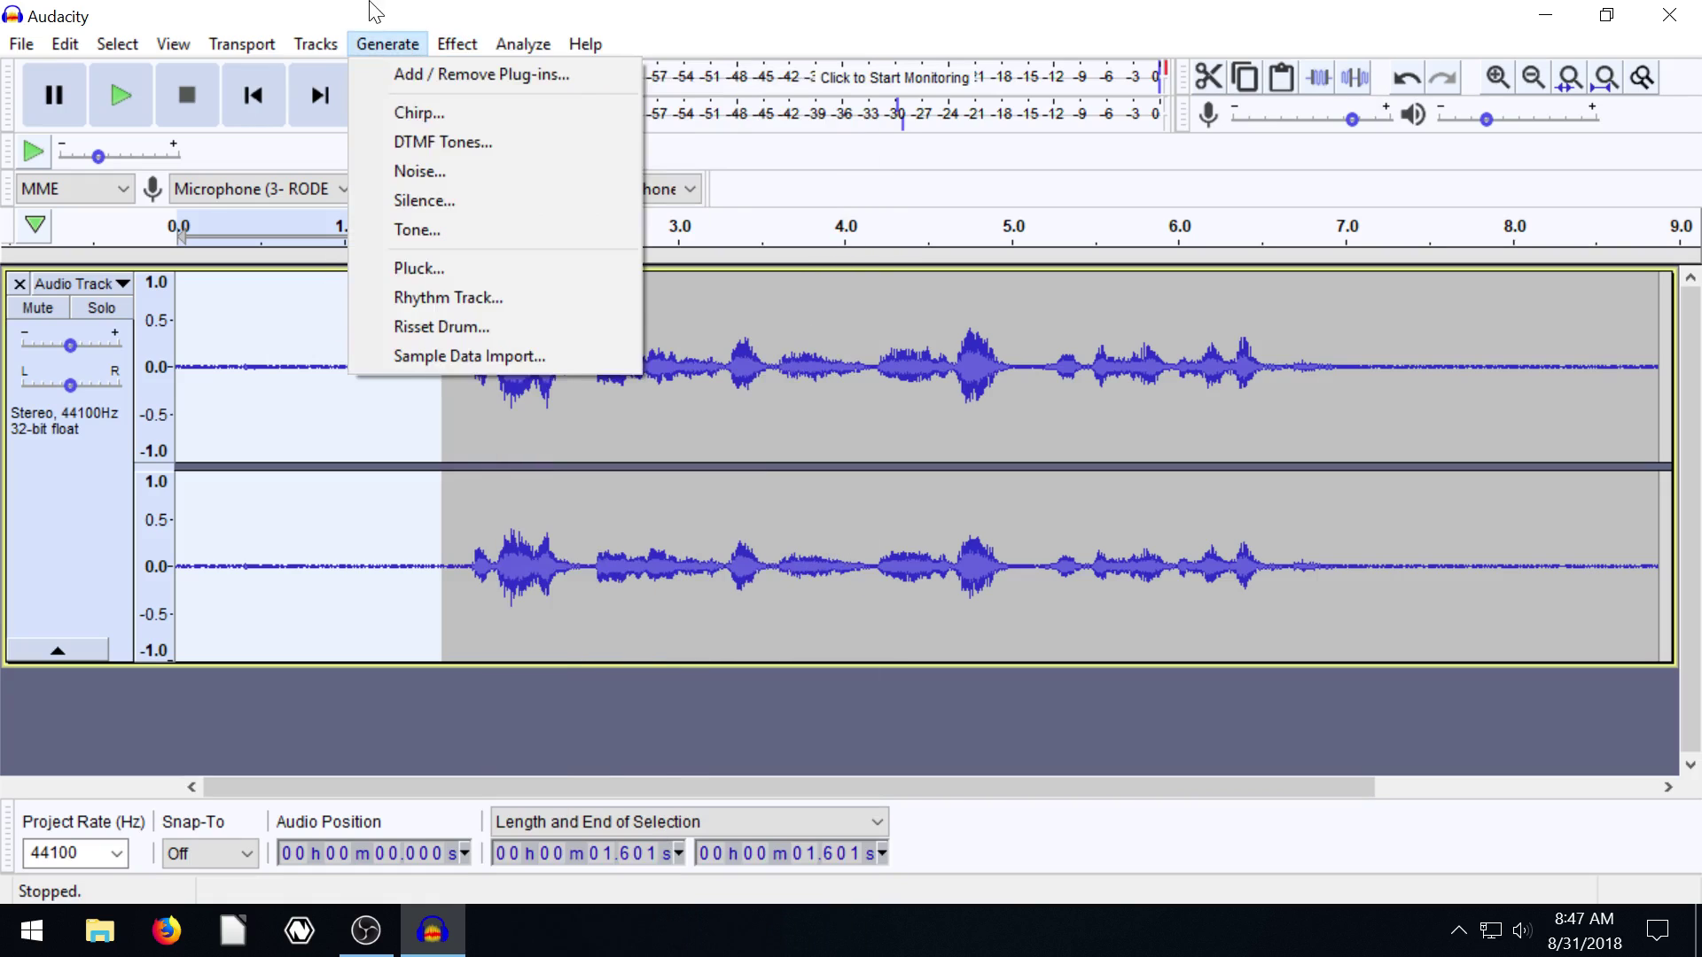
pyautogui.click(625, 311)
pyautogui.click(632, 329)
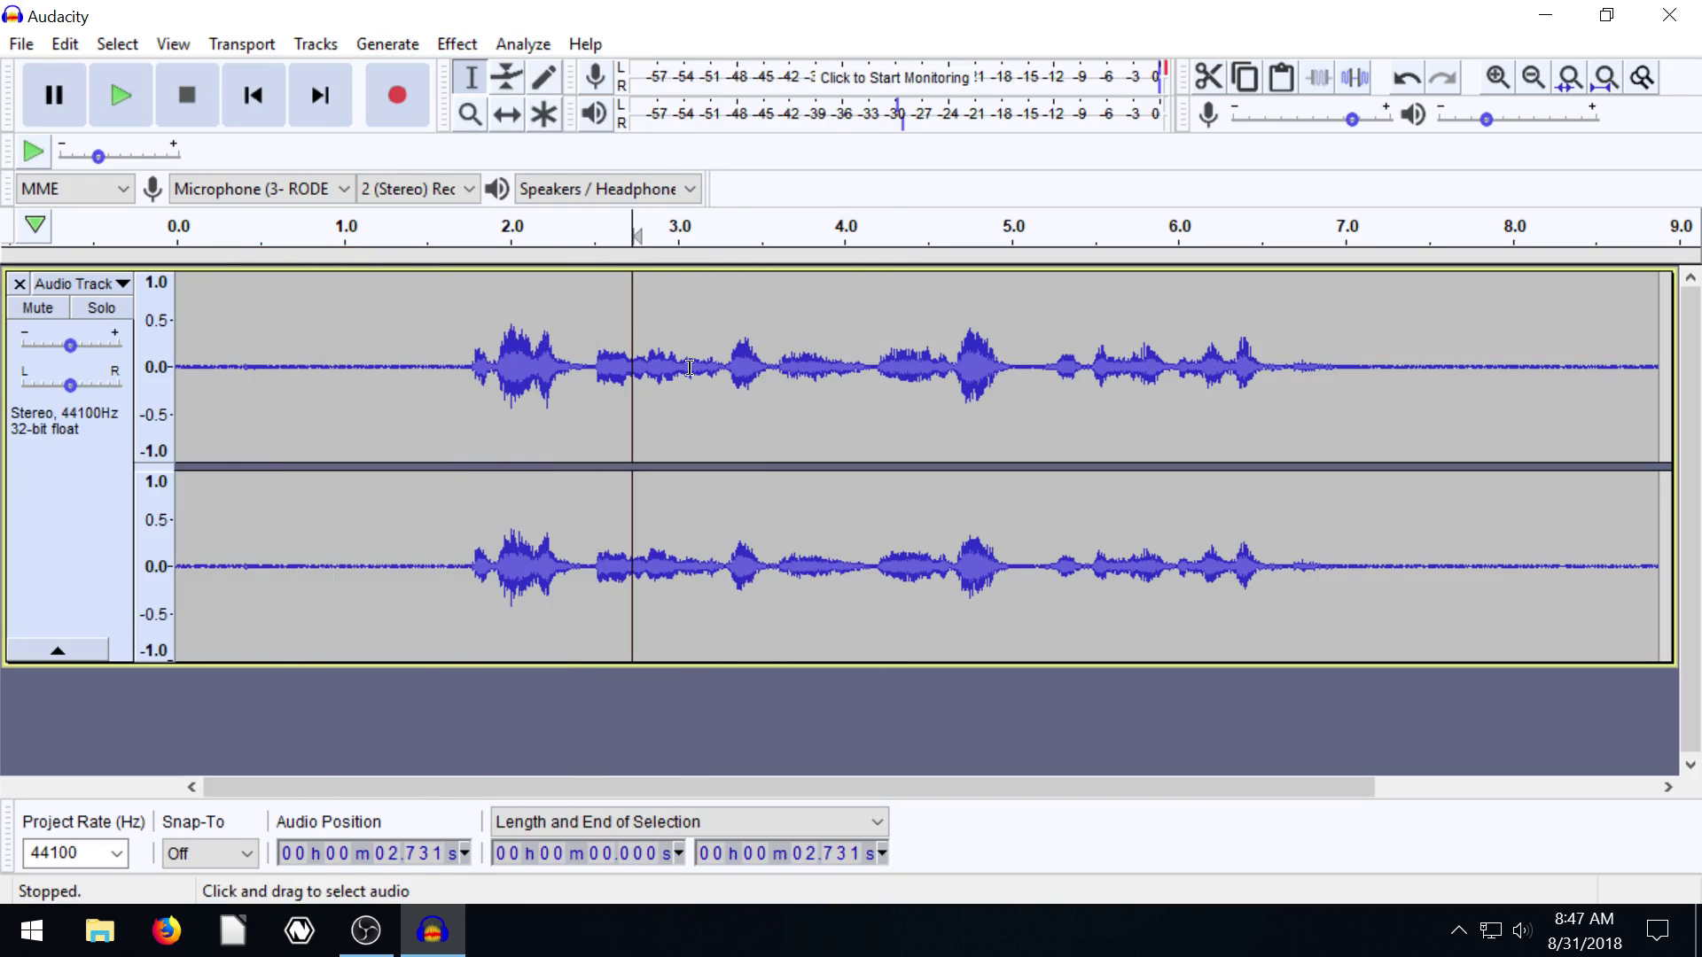
pyautogui.click(443, 38)
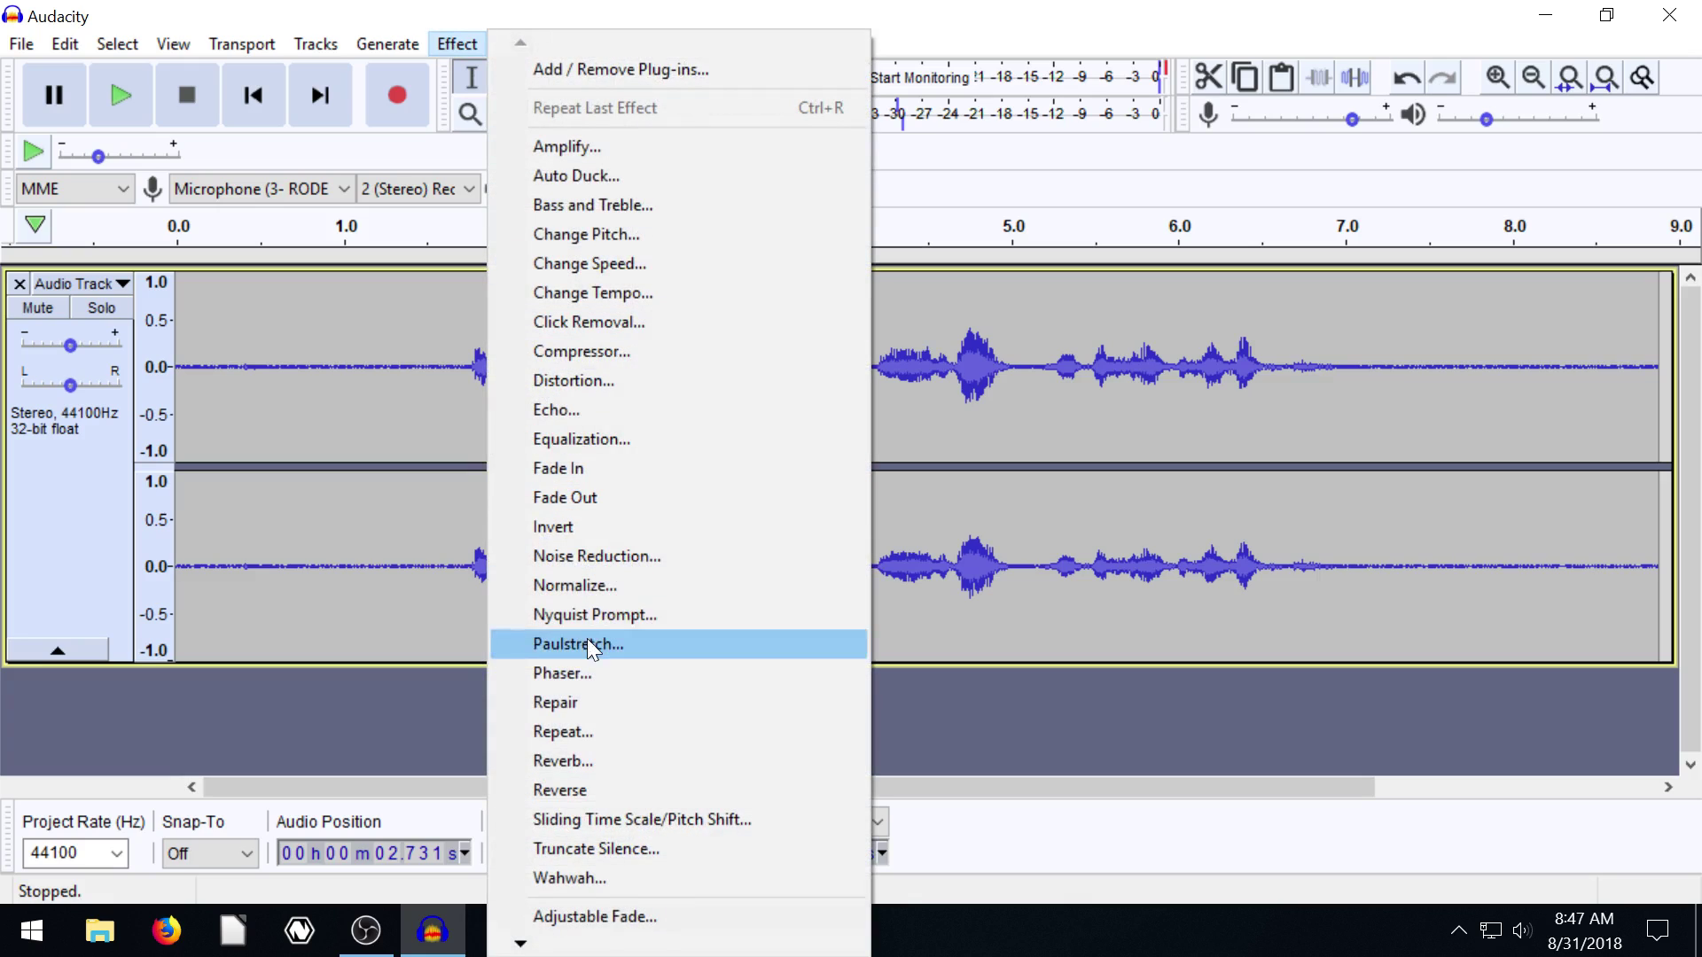
pyautogui.click(567, 556)
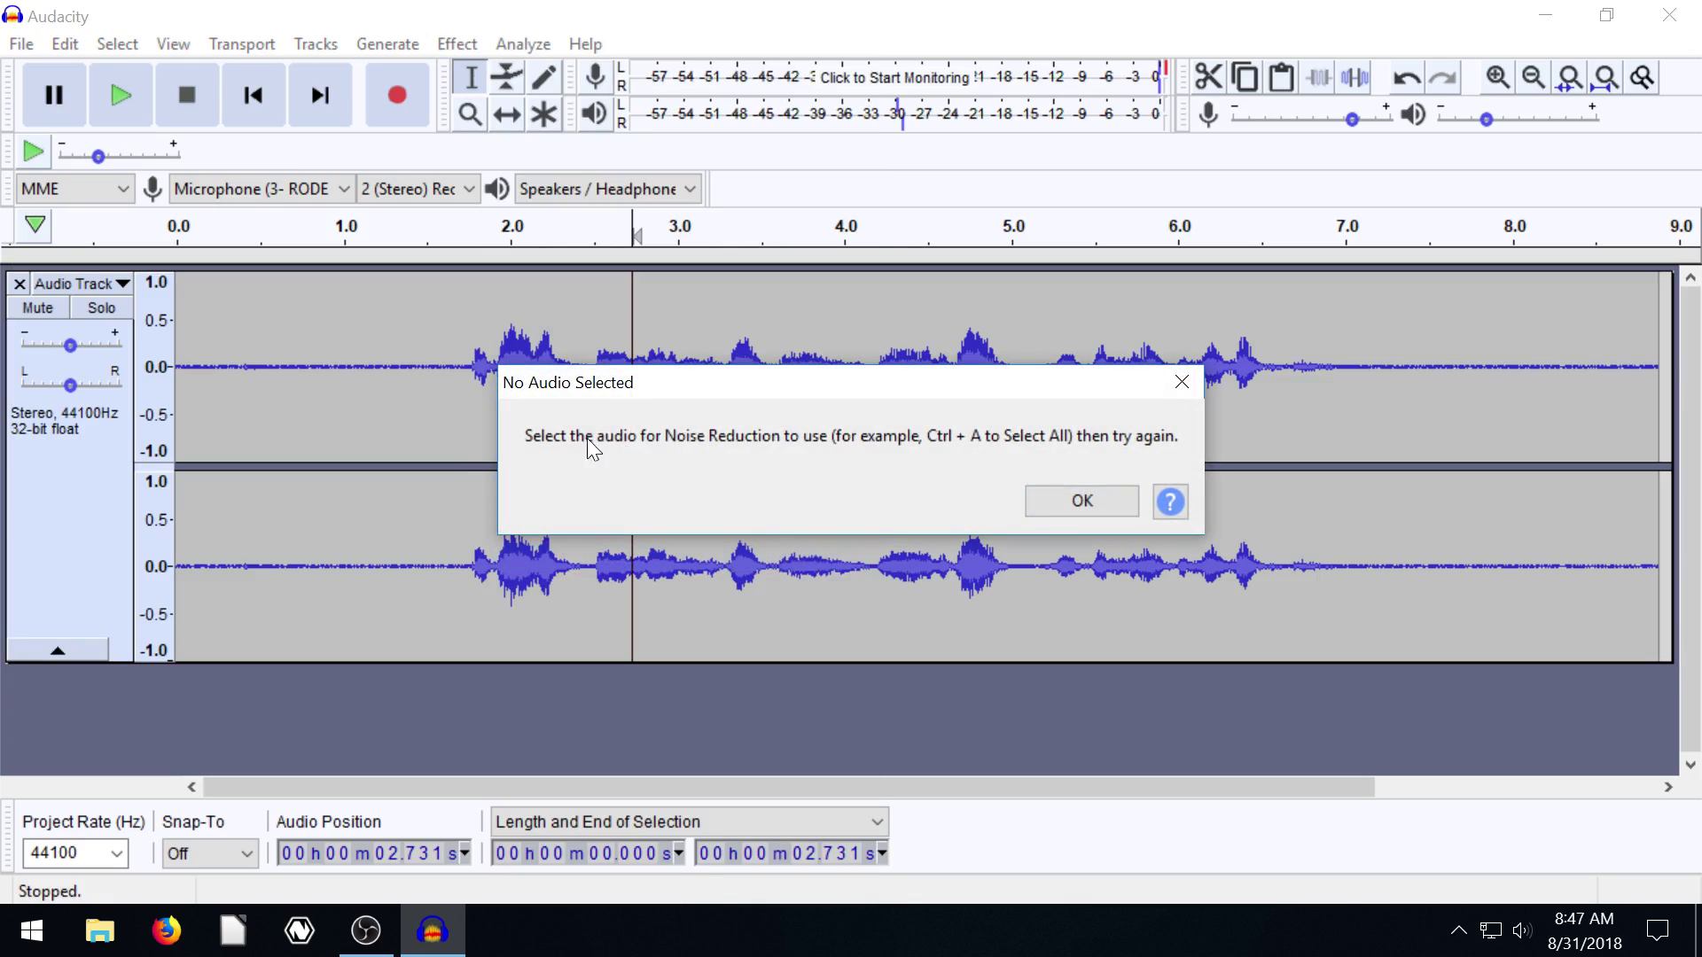
pyautogui.click(1068, 499)
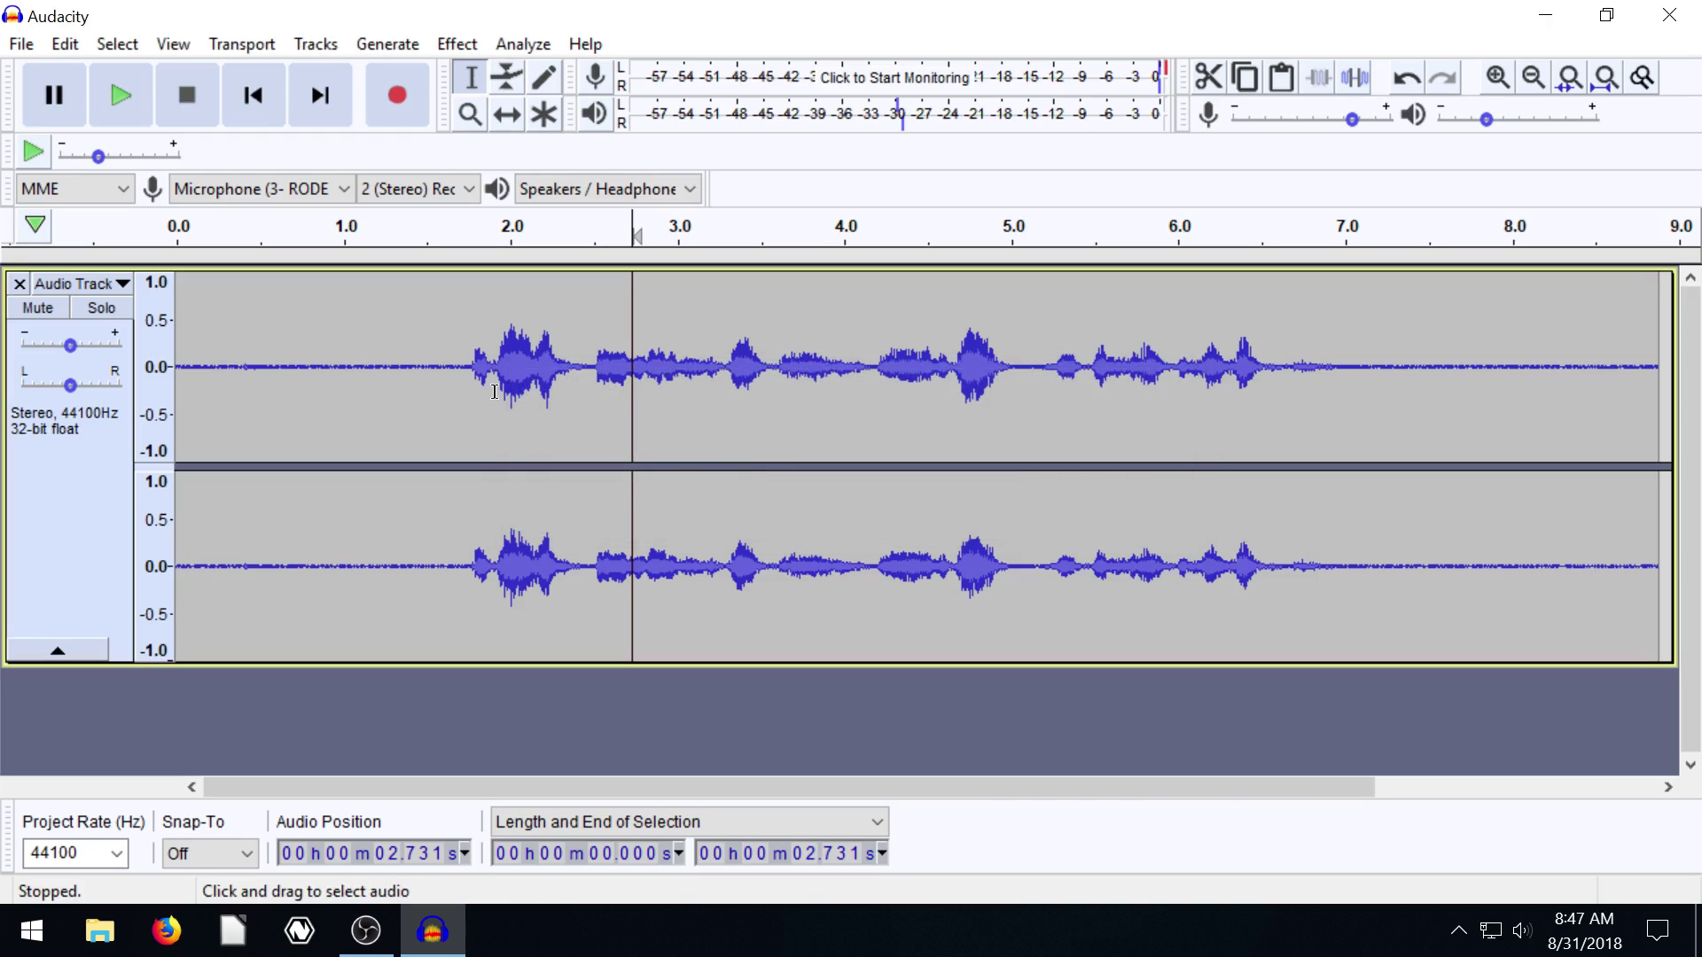
# Select the whole 8.879-second recording with Ctrl+A and bring up the Effect menu
pyautogui.click(379, 372)
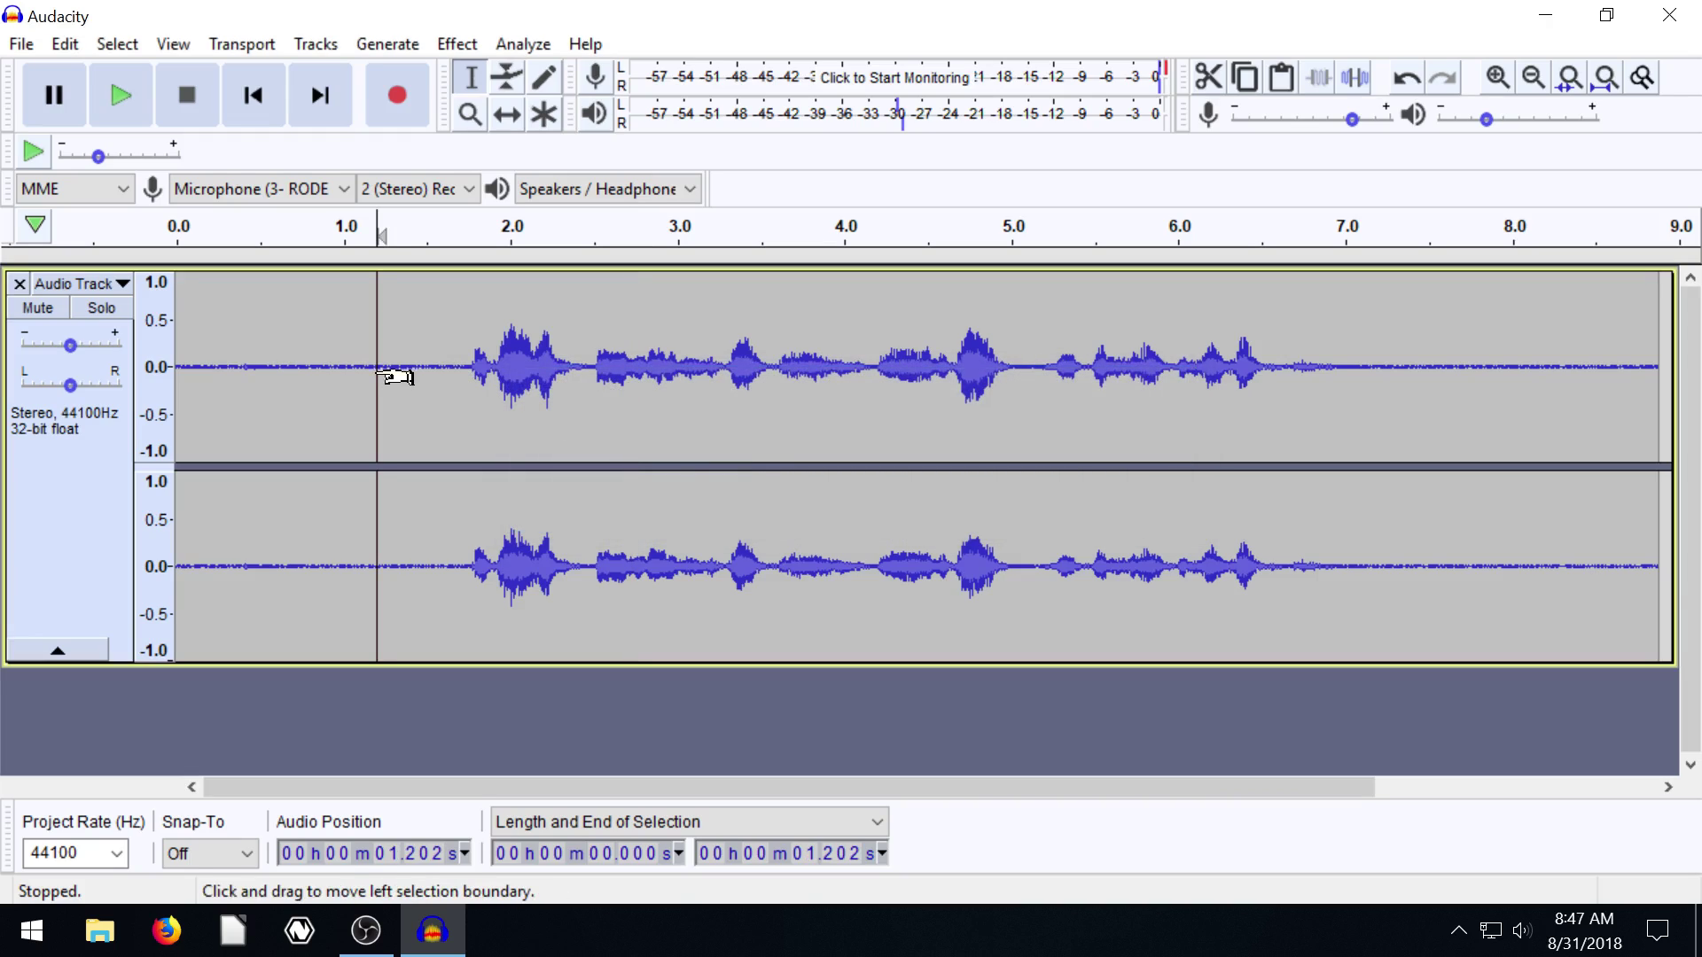
pyautogui.hotkey('ctrl', 'a')
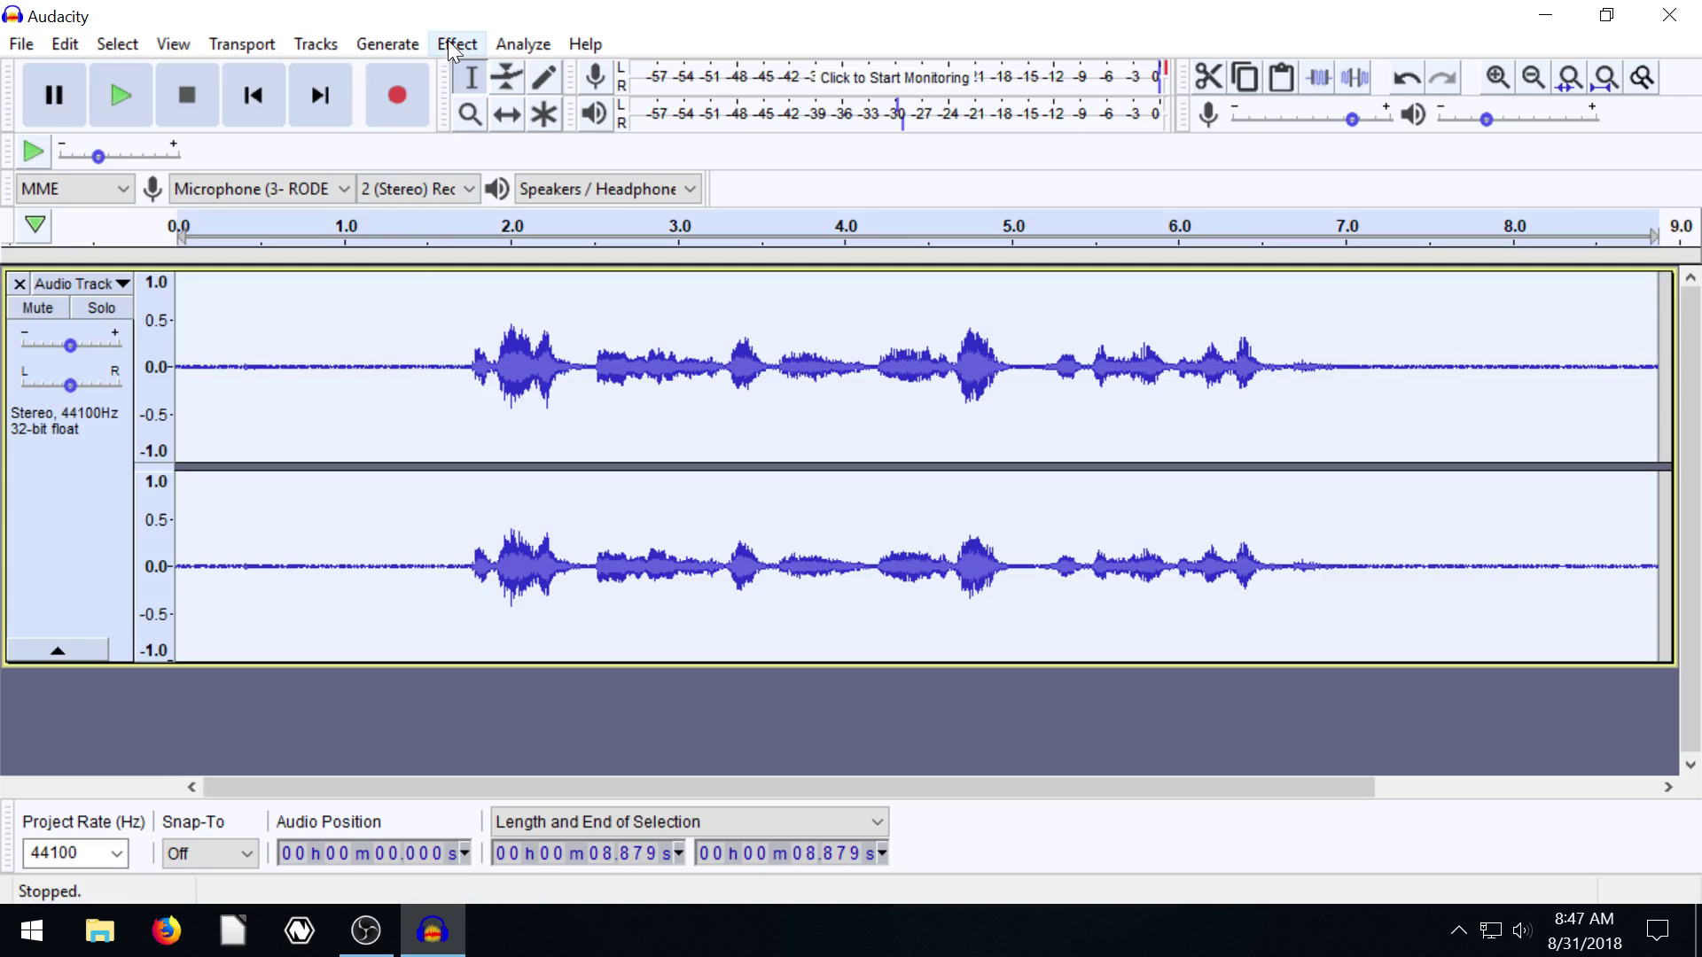
pyautogui.click(454, 42)
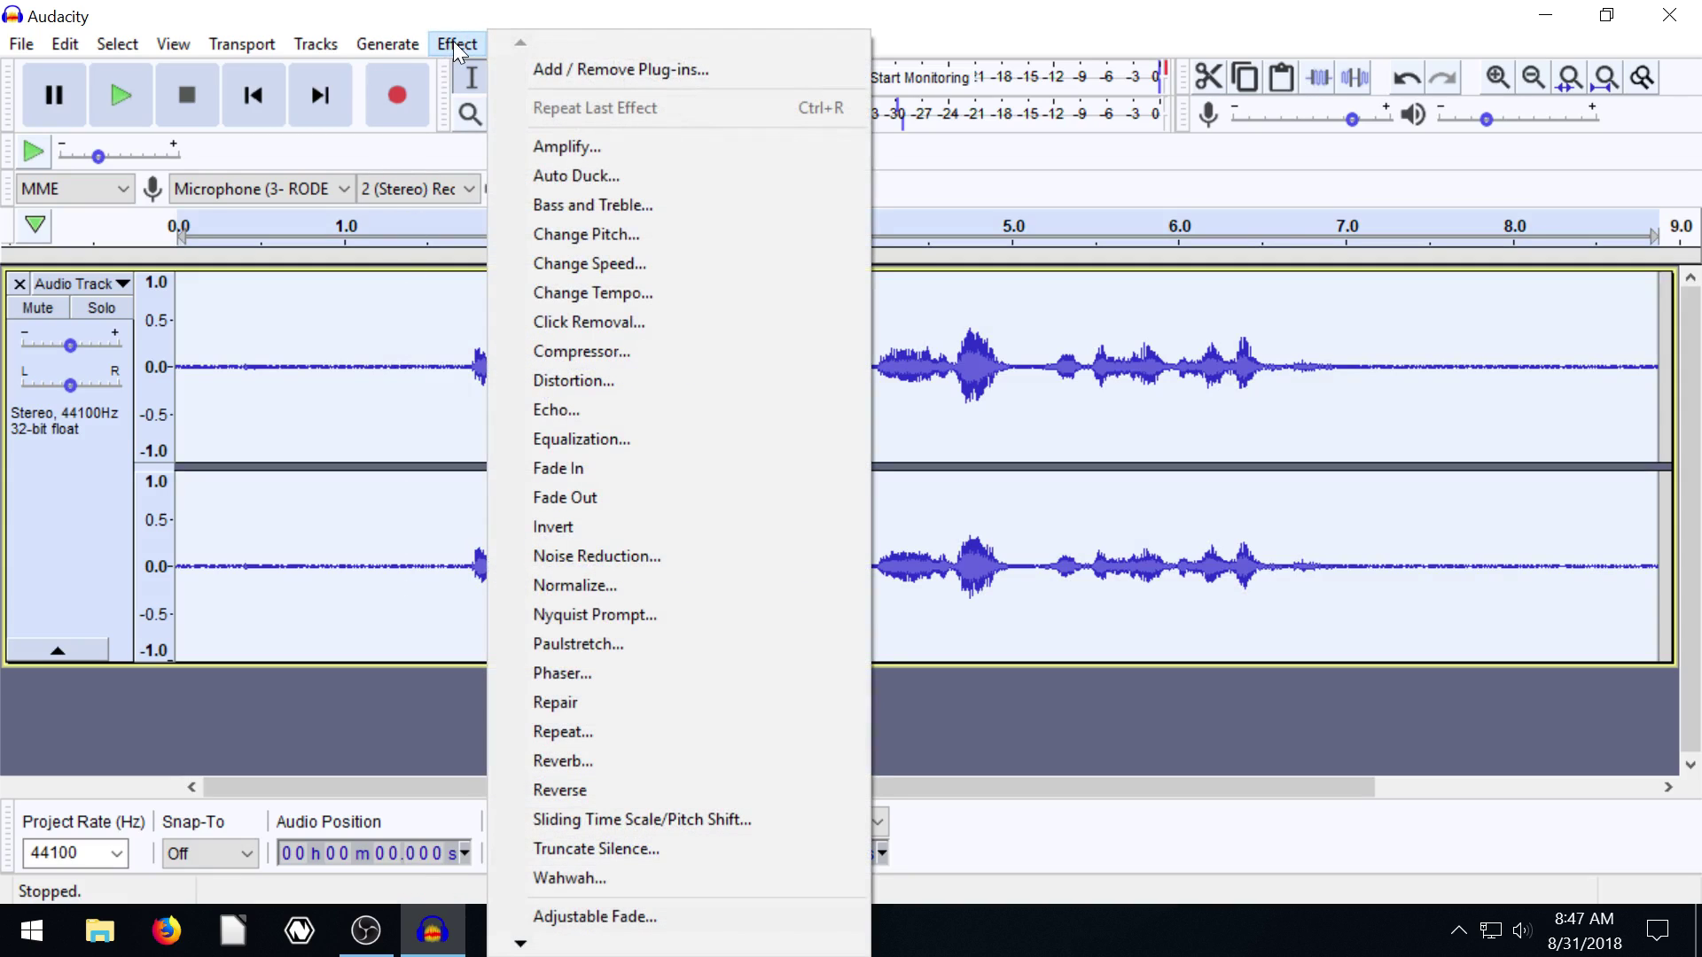
# Choose Noise Reduction… from the Effect menu to see its 31 dB, 6.00, 3-band settings
pyautogui.click(571, 556)
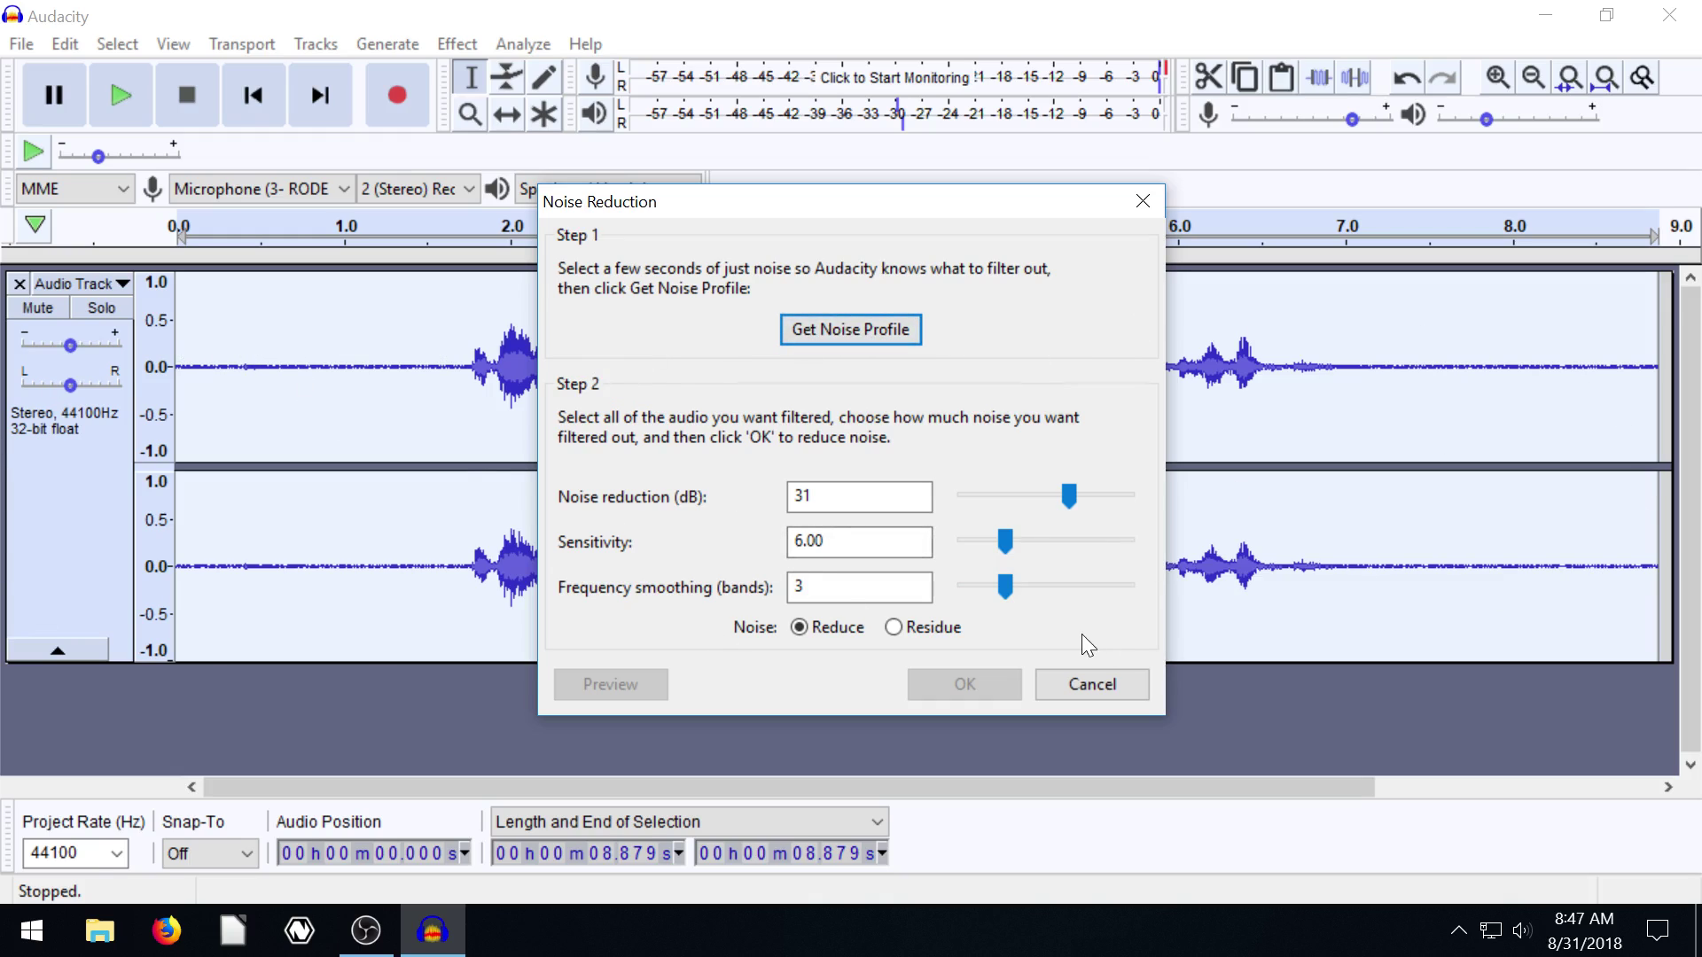
# Cancel Noise Reduction, then select and preview the noise up to 1.72 s and the 7.15–8.82 s tail
pyautogui.click(1092, 684)
pyautogui.click(437, 394)
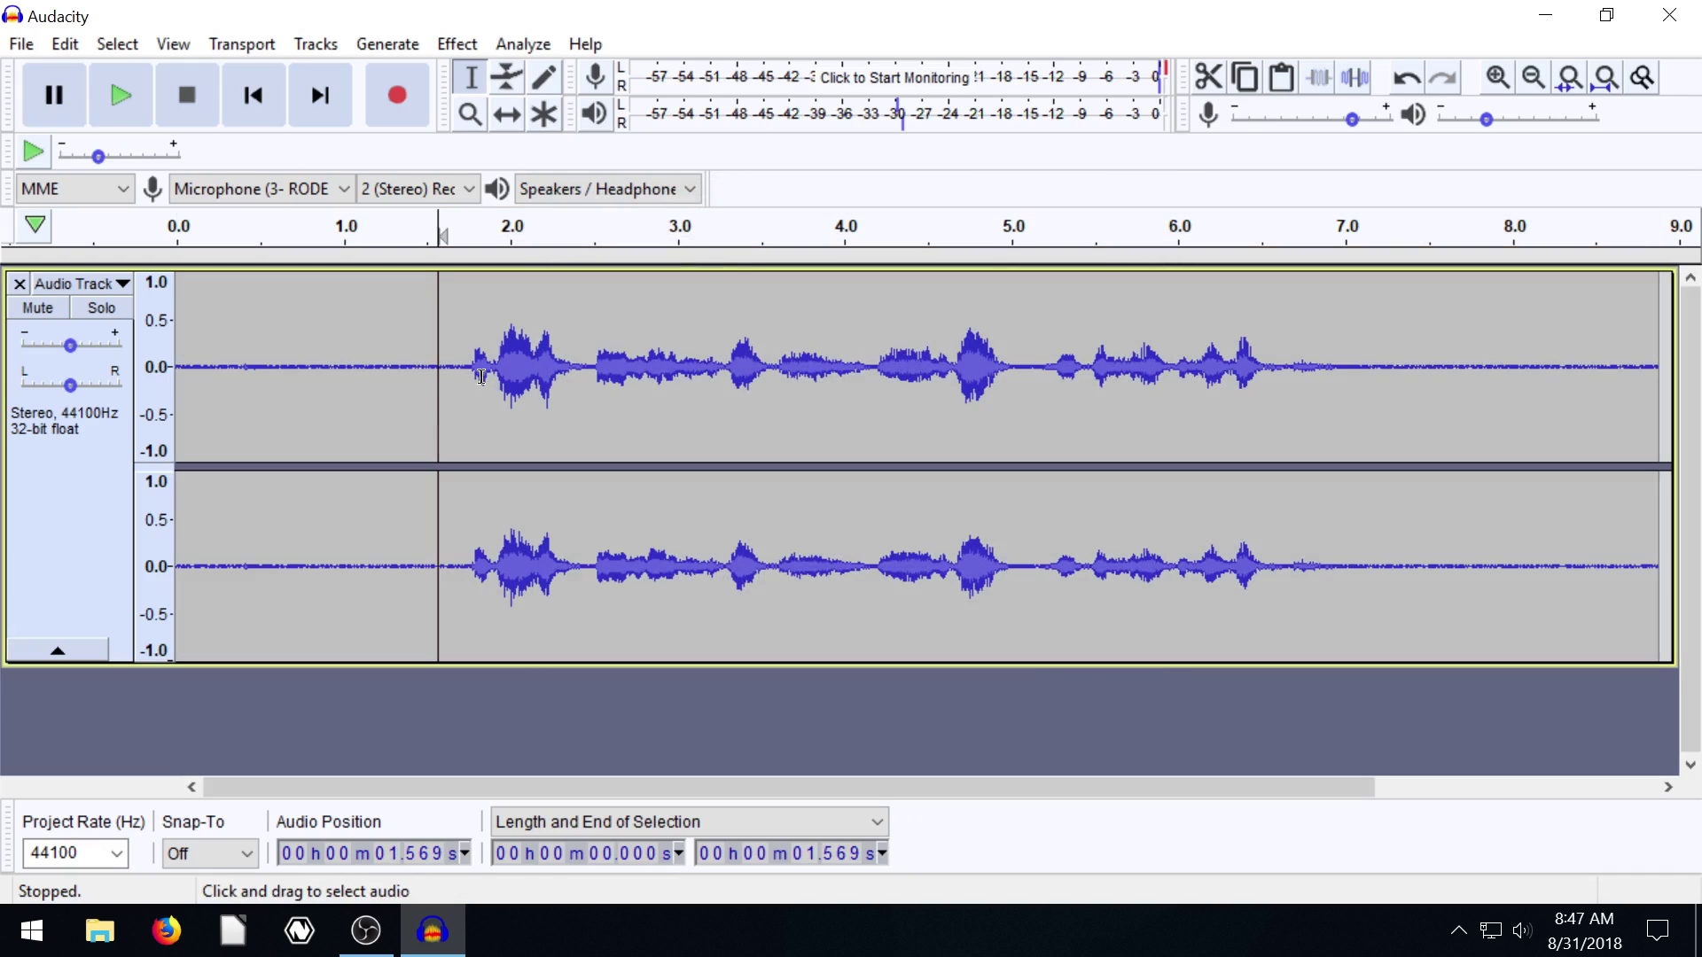
pyautogui.moveTo(461, 377); pyautogui.dragTo(175, 382)
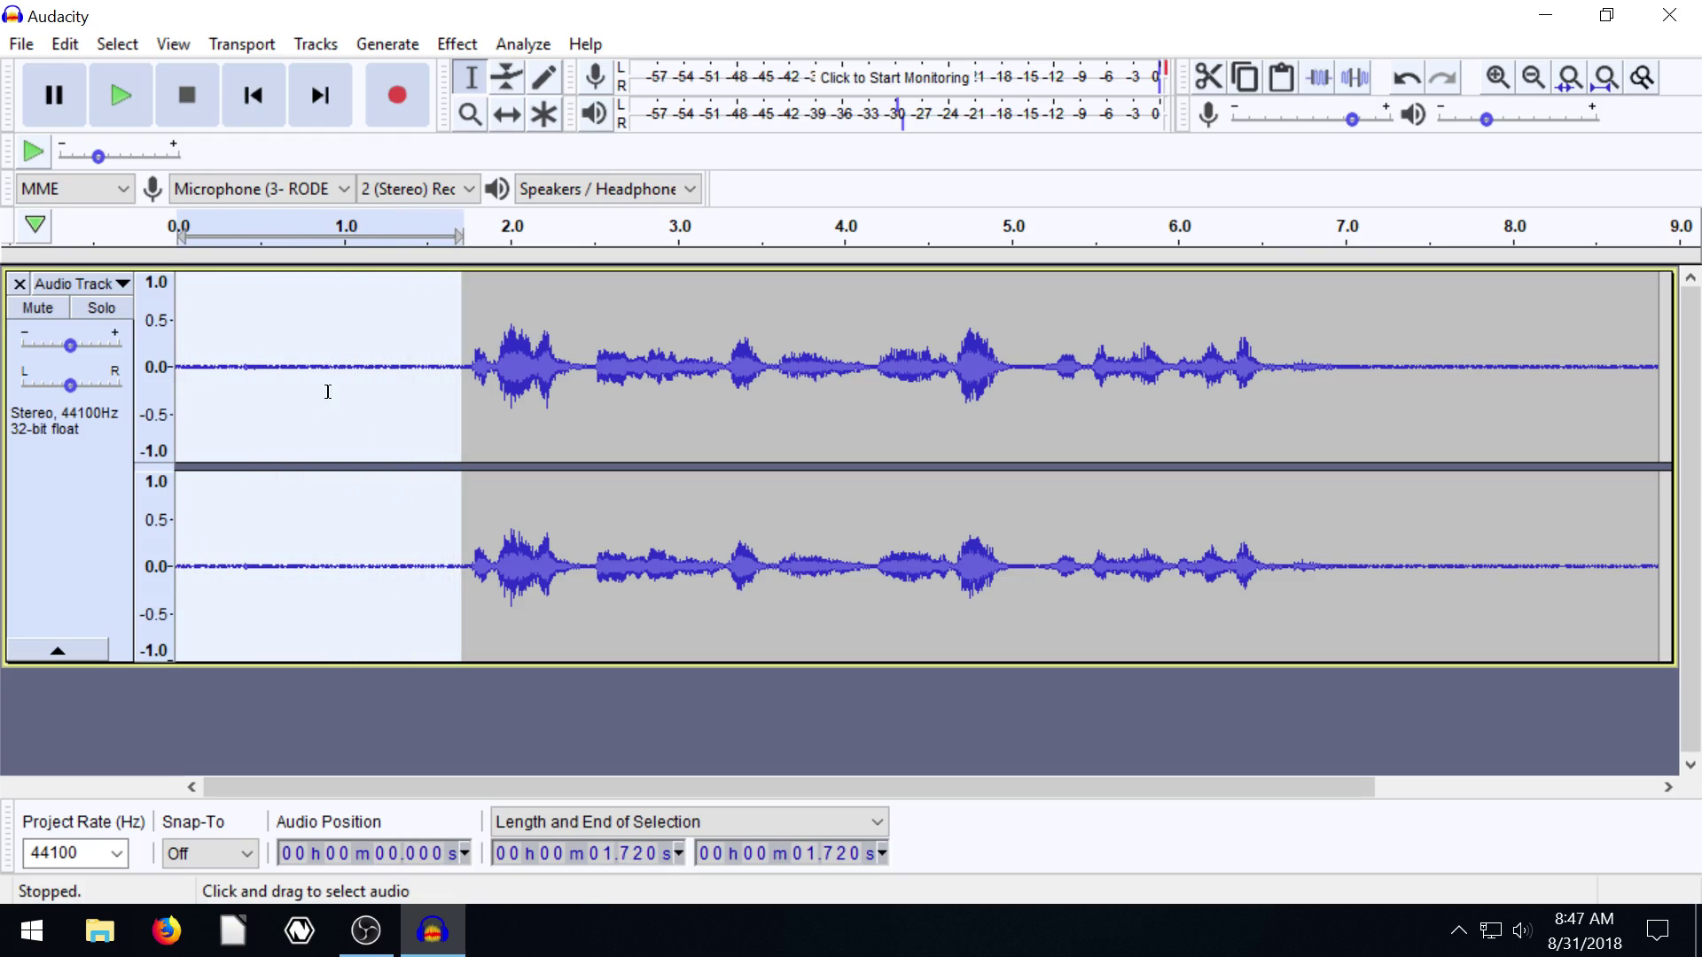
pyautogui.click(118, 96)
pyautogui.moveTo(1373, 385); pyautogui.dragTo(1652, 385)
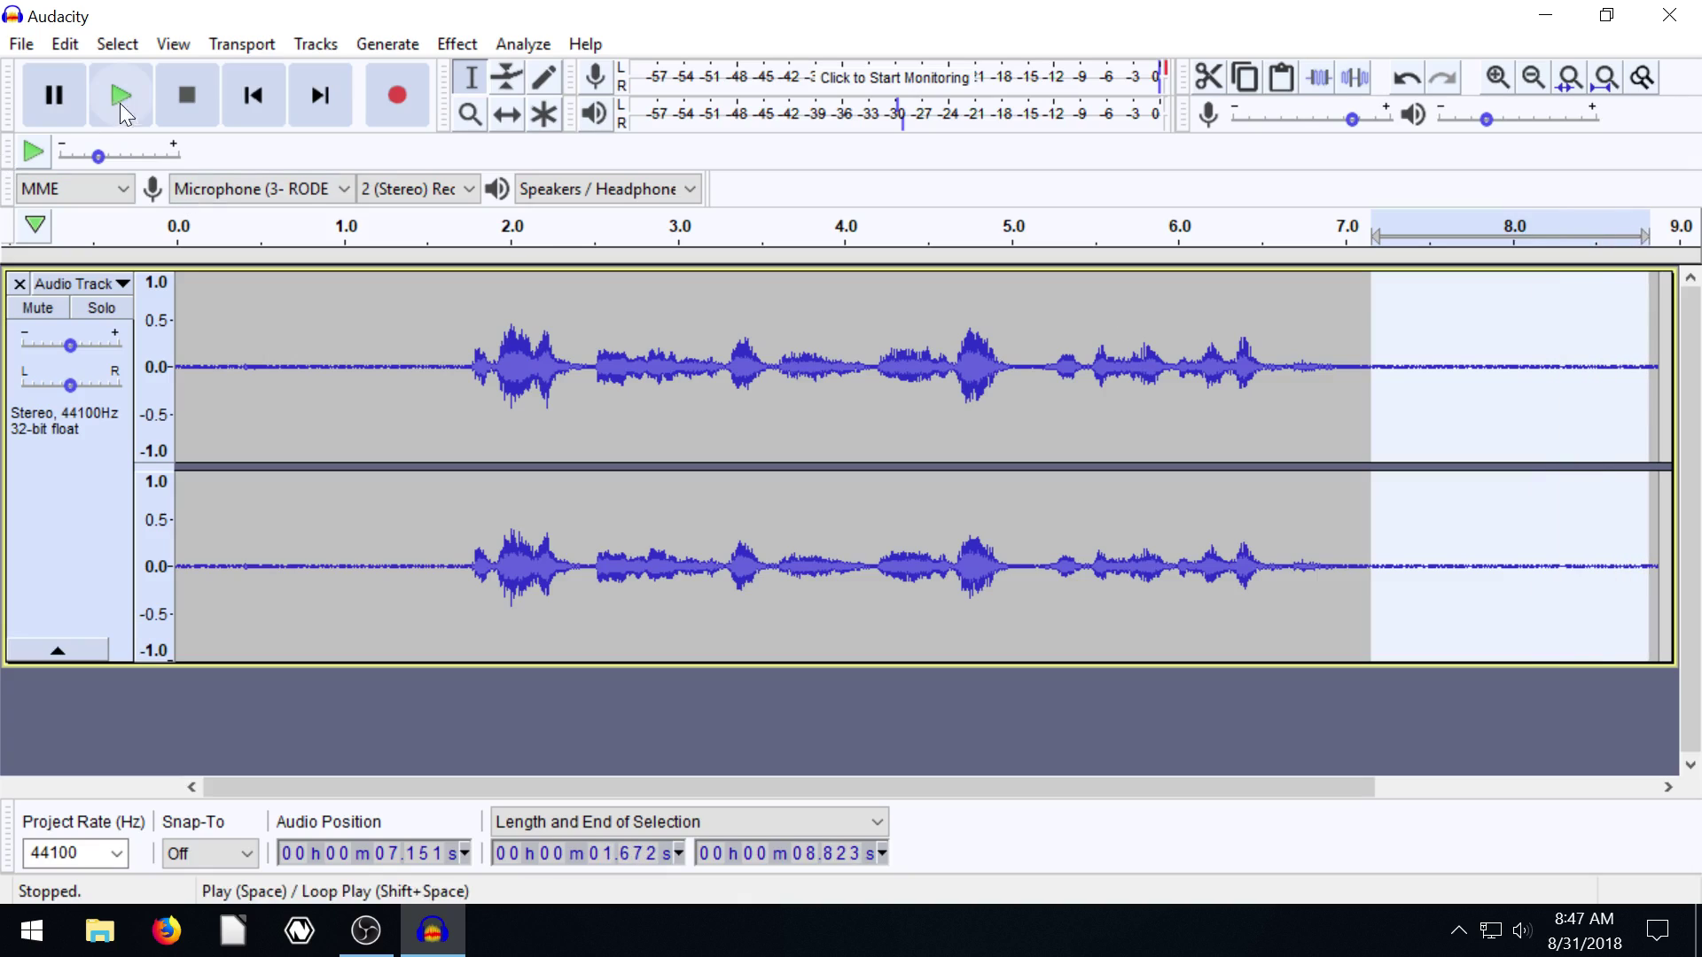
pyautogui.click(122, 97)
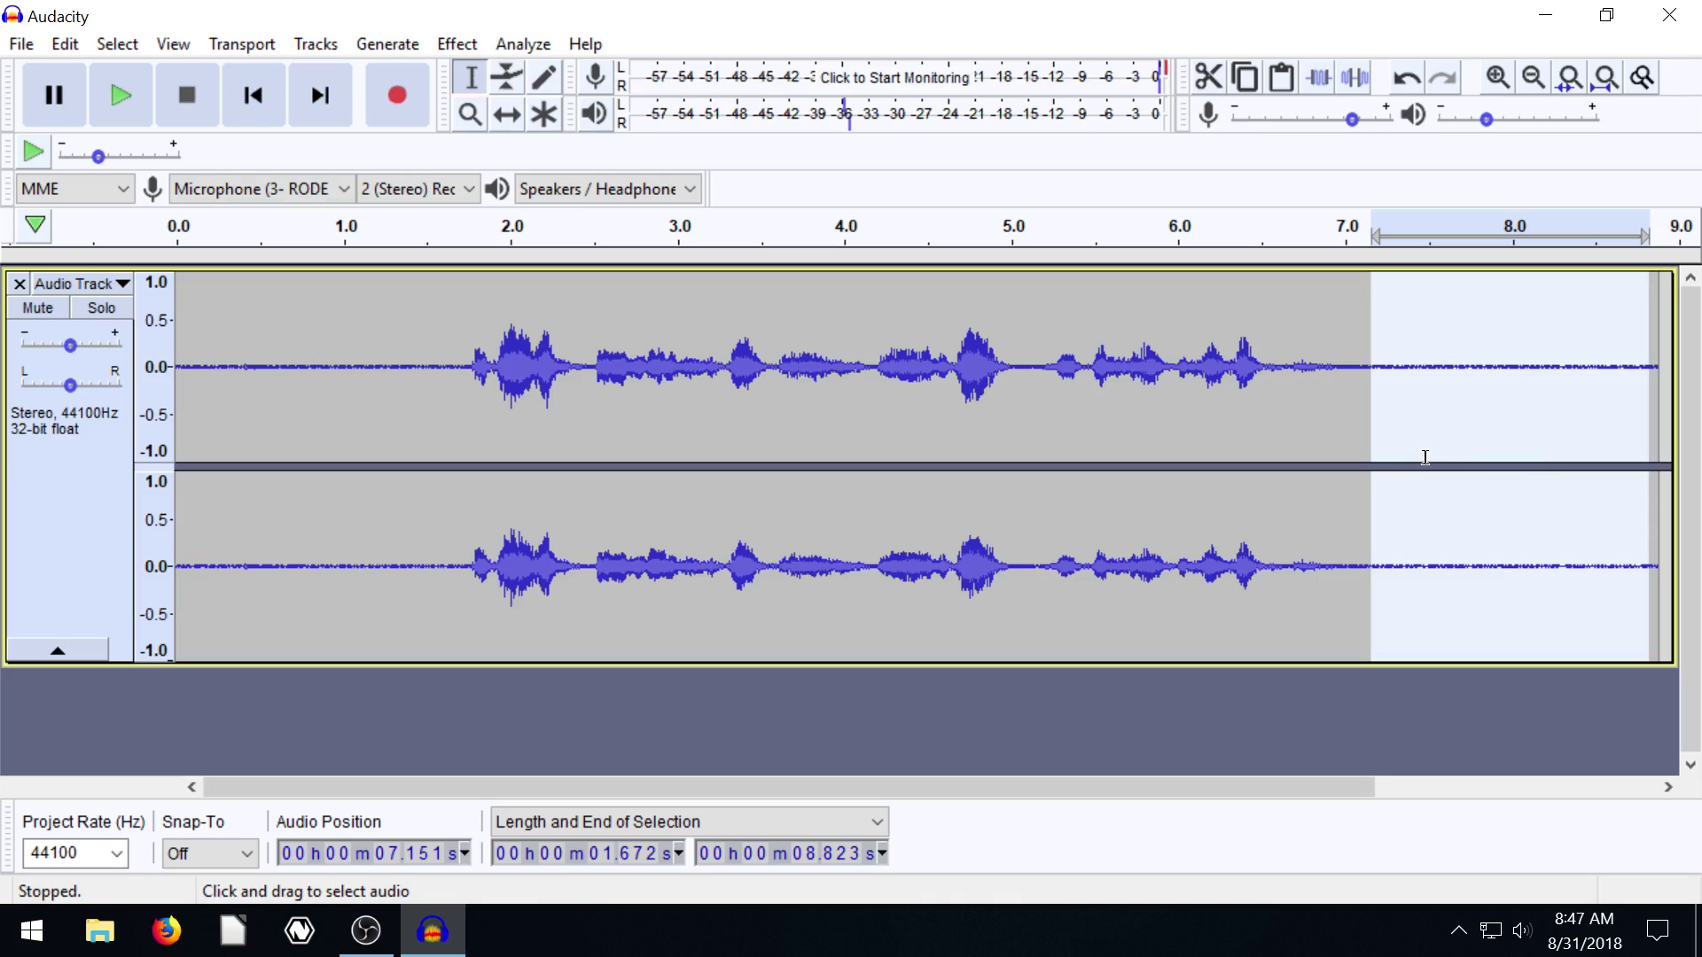
# Use Noise Reduction's Get Noise Profile on the selected 7.151–8.823 s tail
pyautogui.click(454, 46)
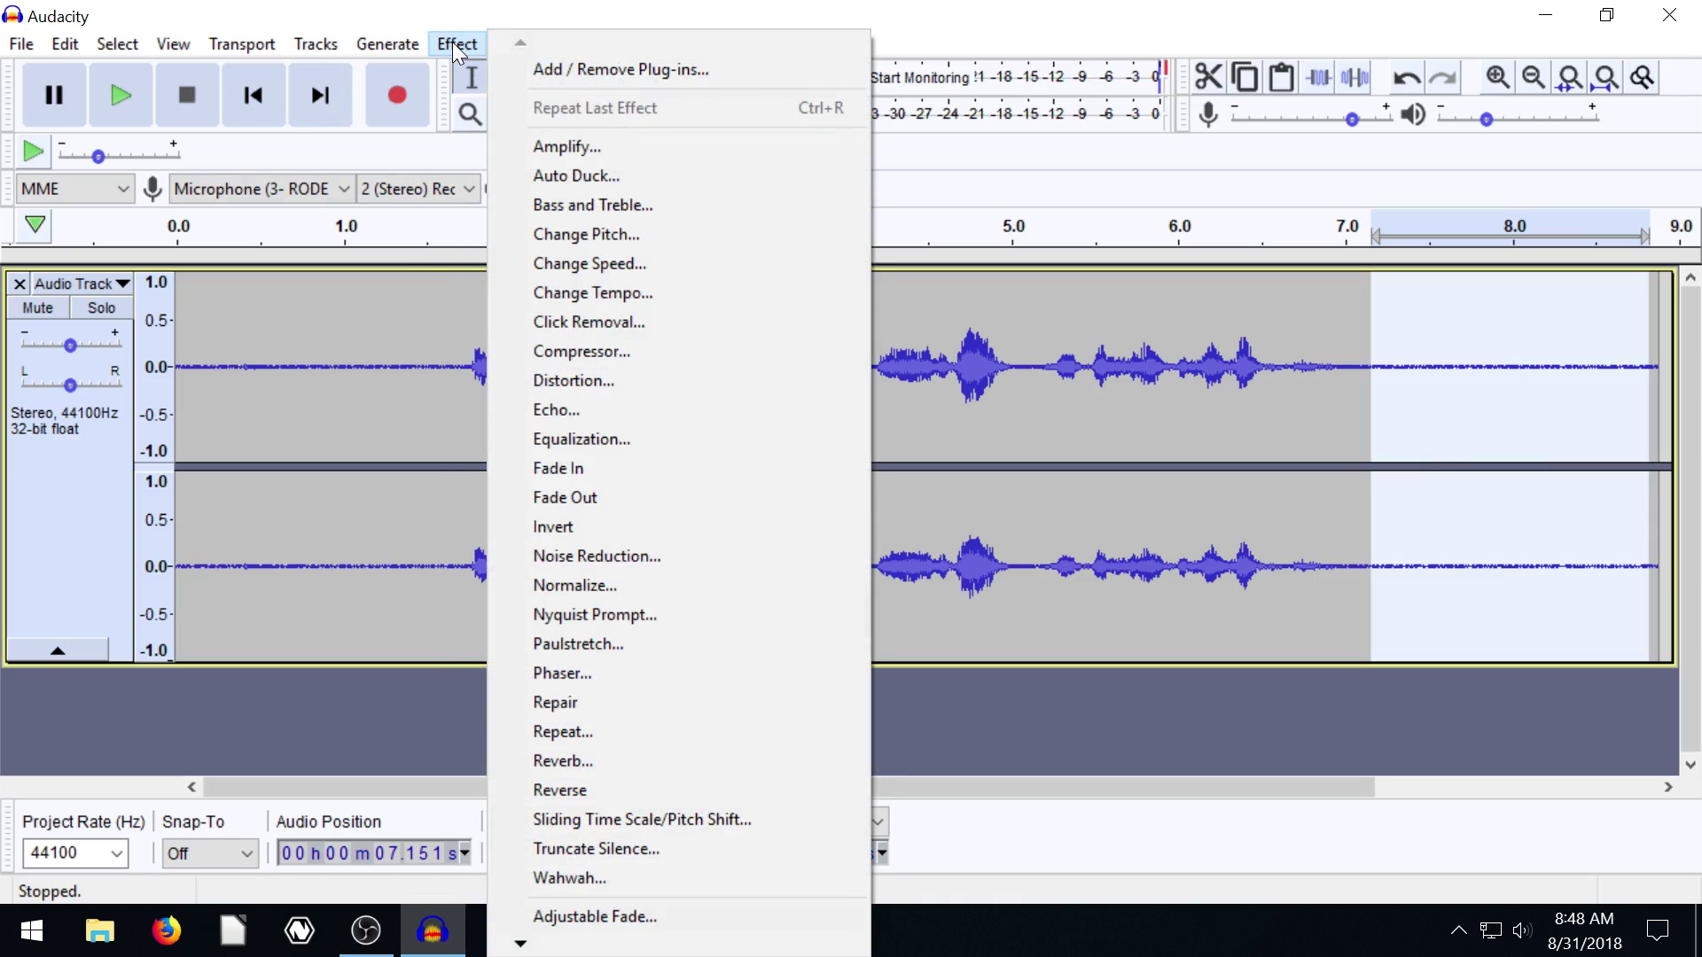
pyautogui.click(598, 556)
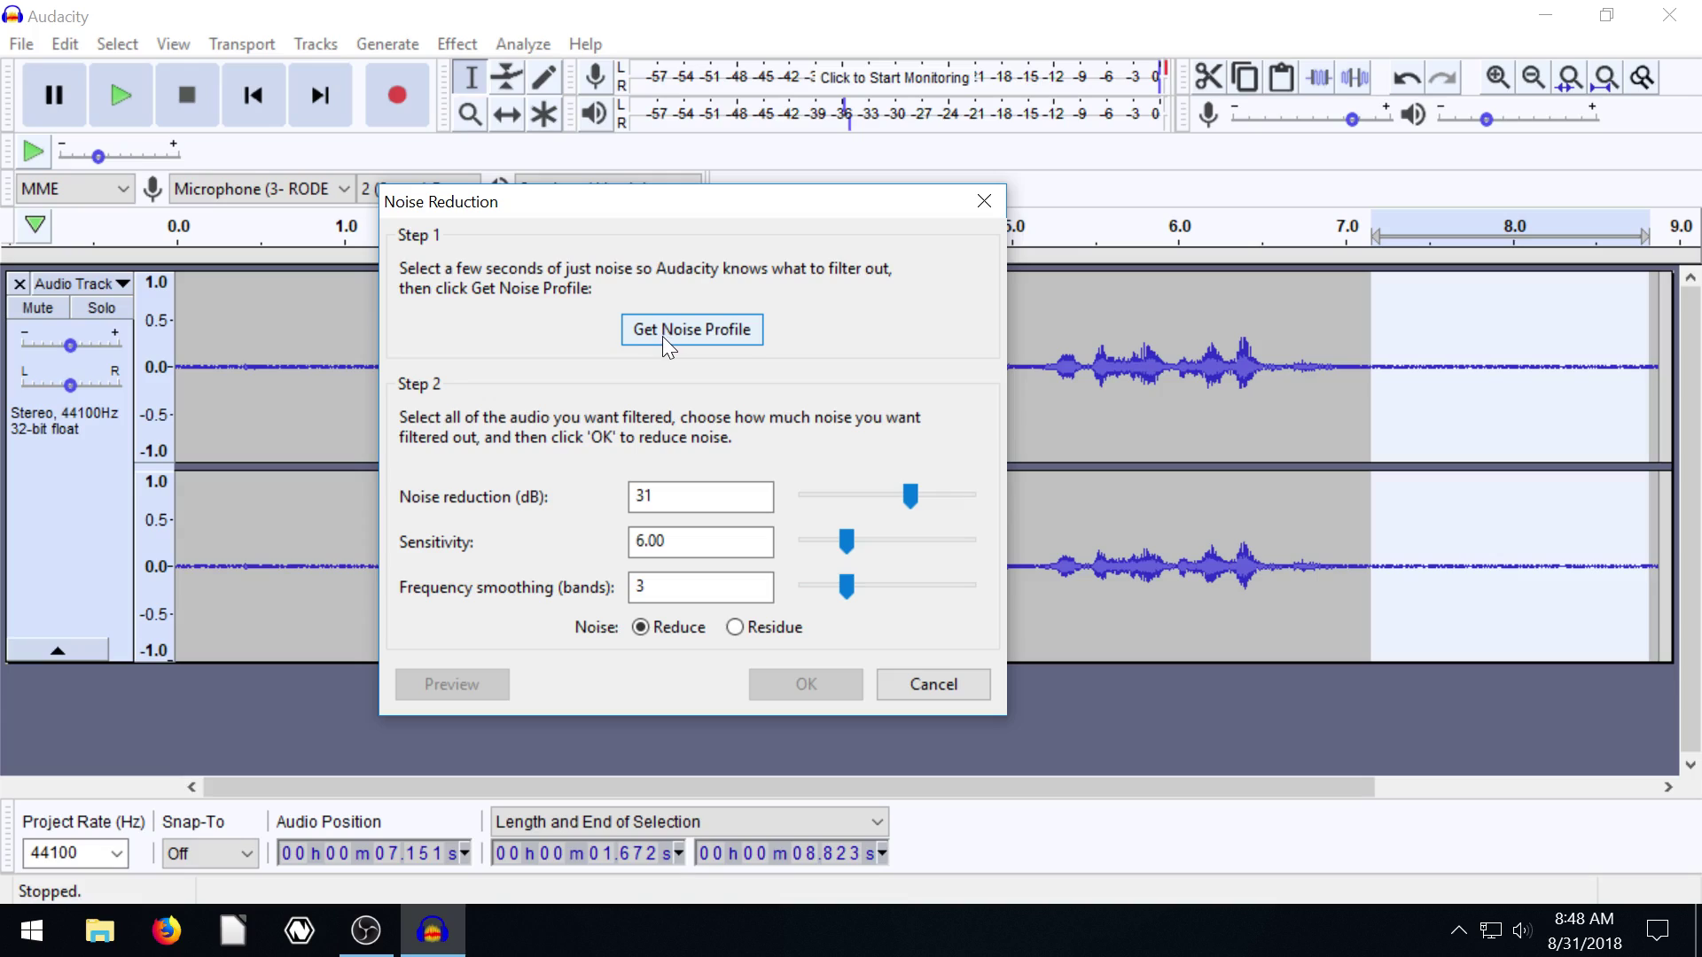
pyautogui.click(692, 328)
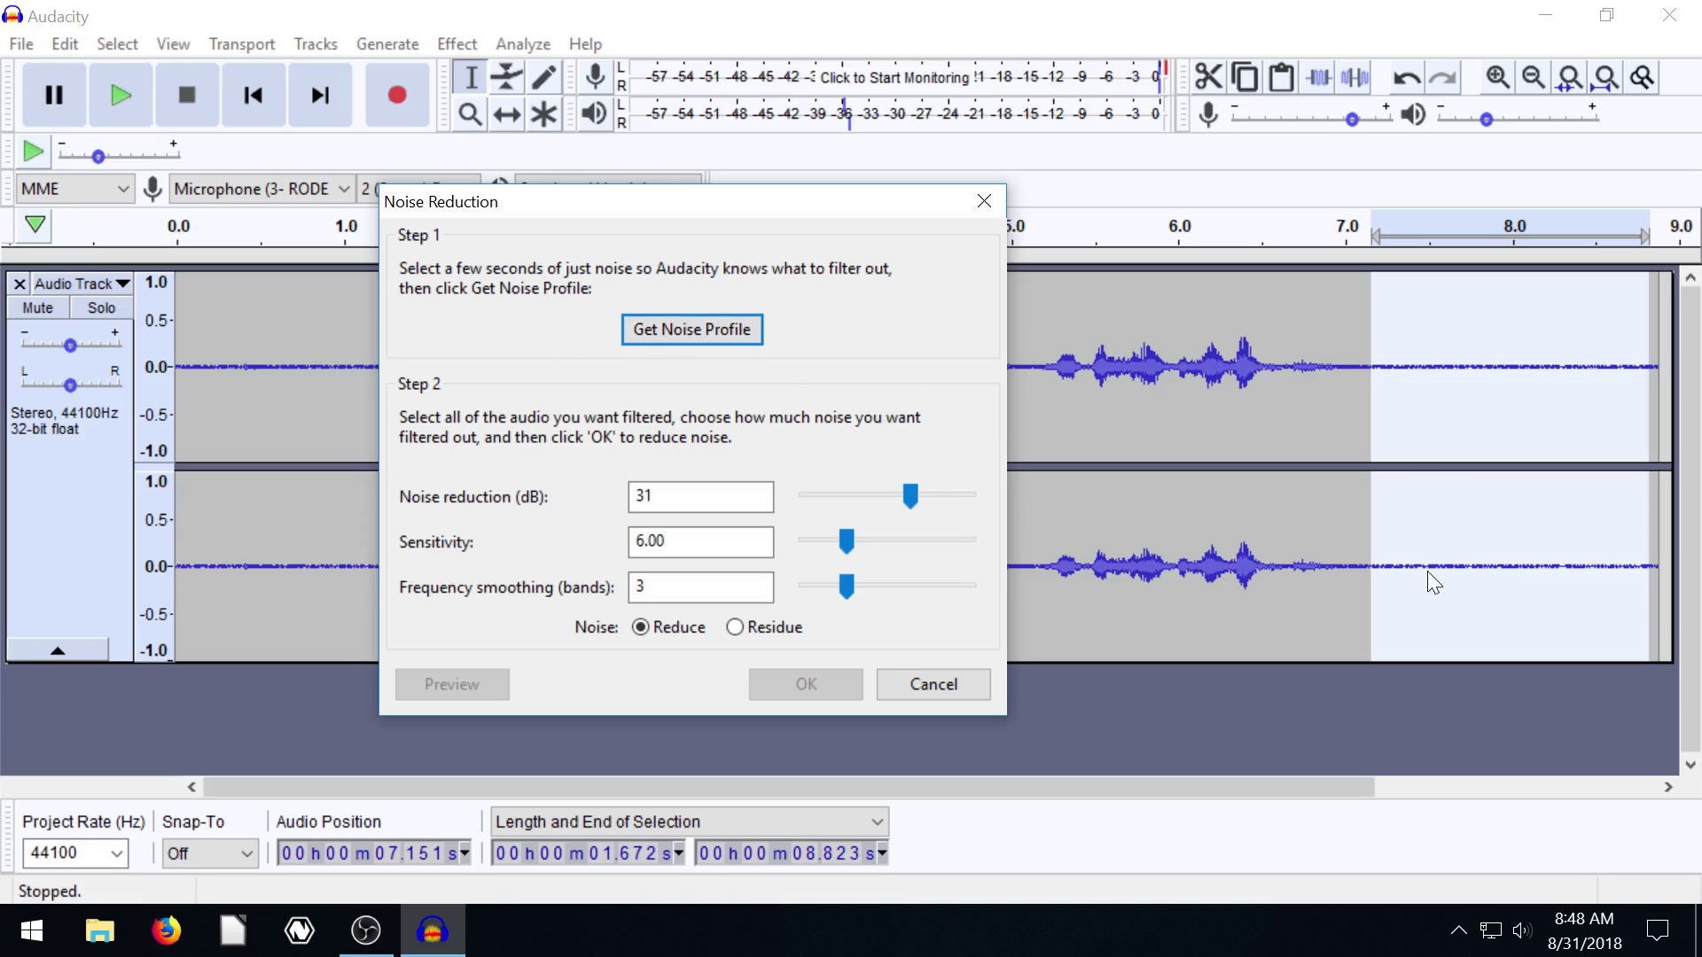
pyautogui.click(679, 327)
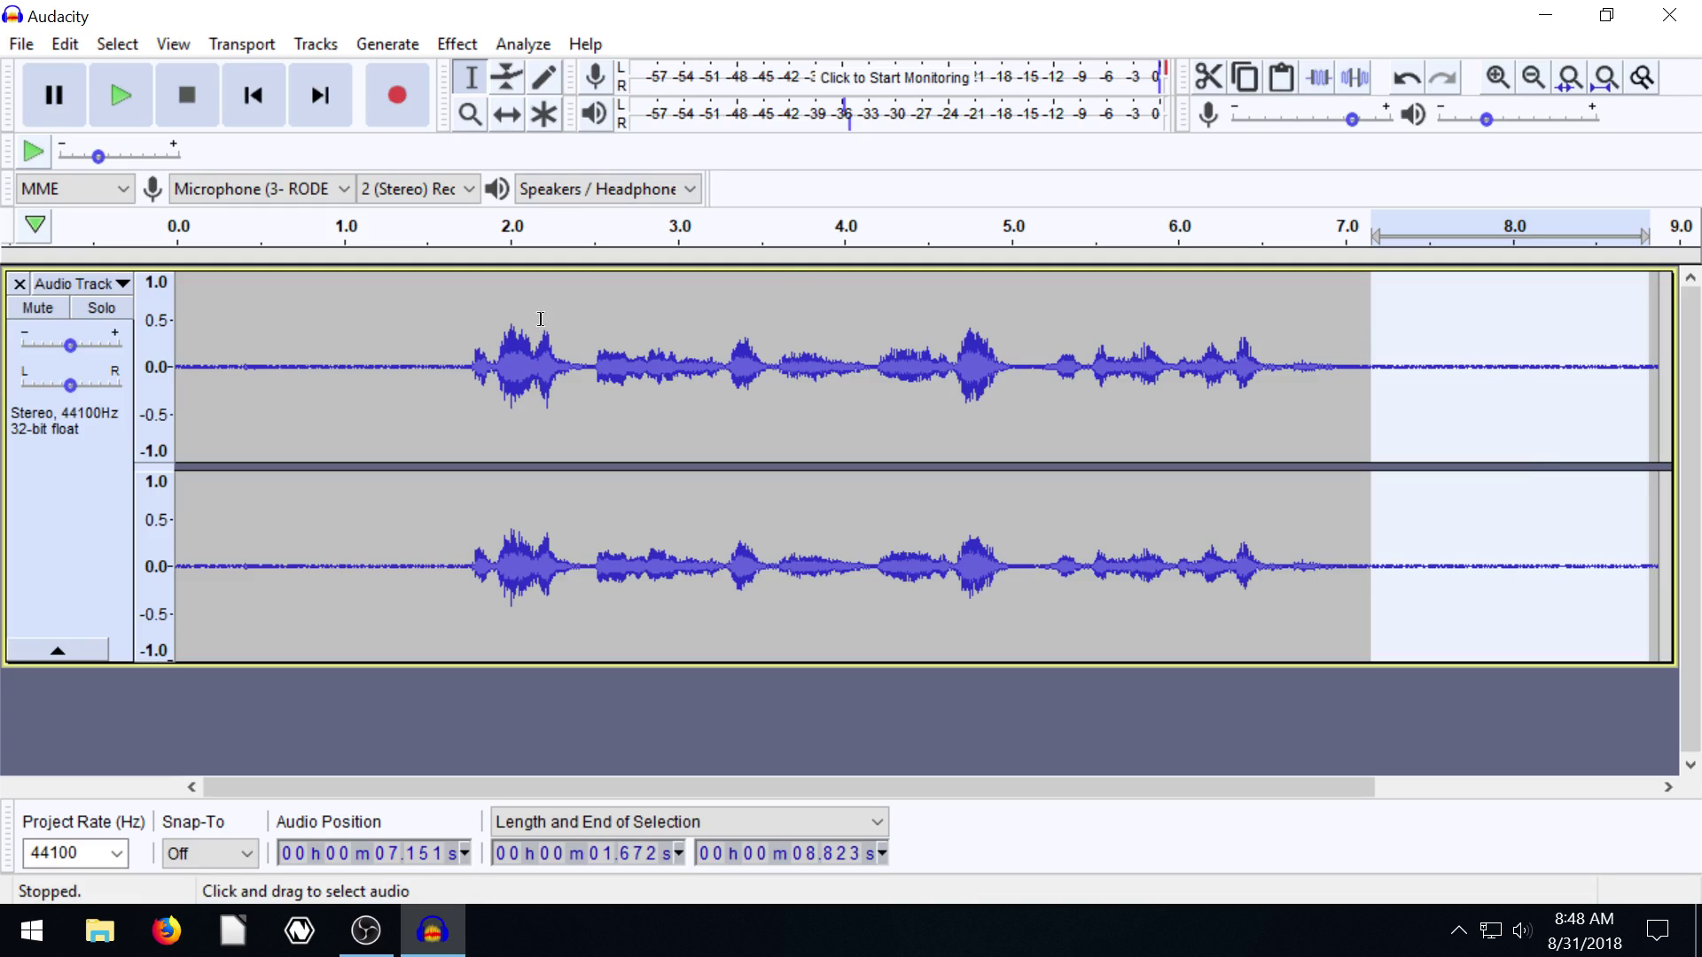
# Select the full 8.879-second recording and open the Noise Reduction dialog, still at 31 dB
pyautogui.doubleClick(403, 364)
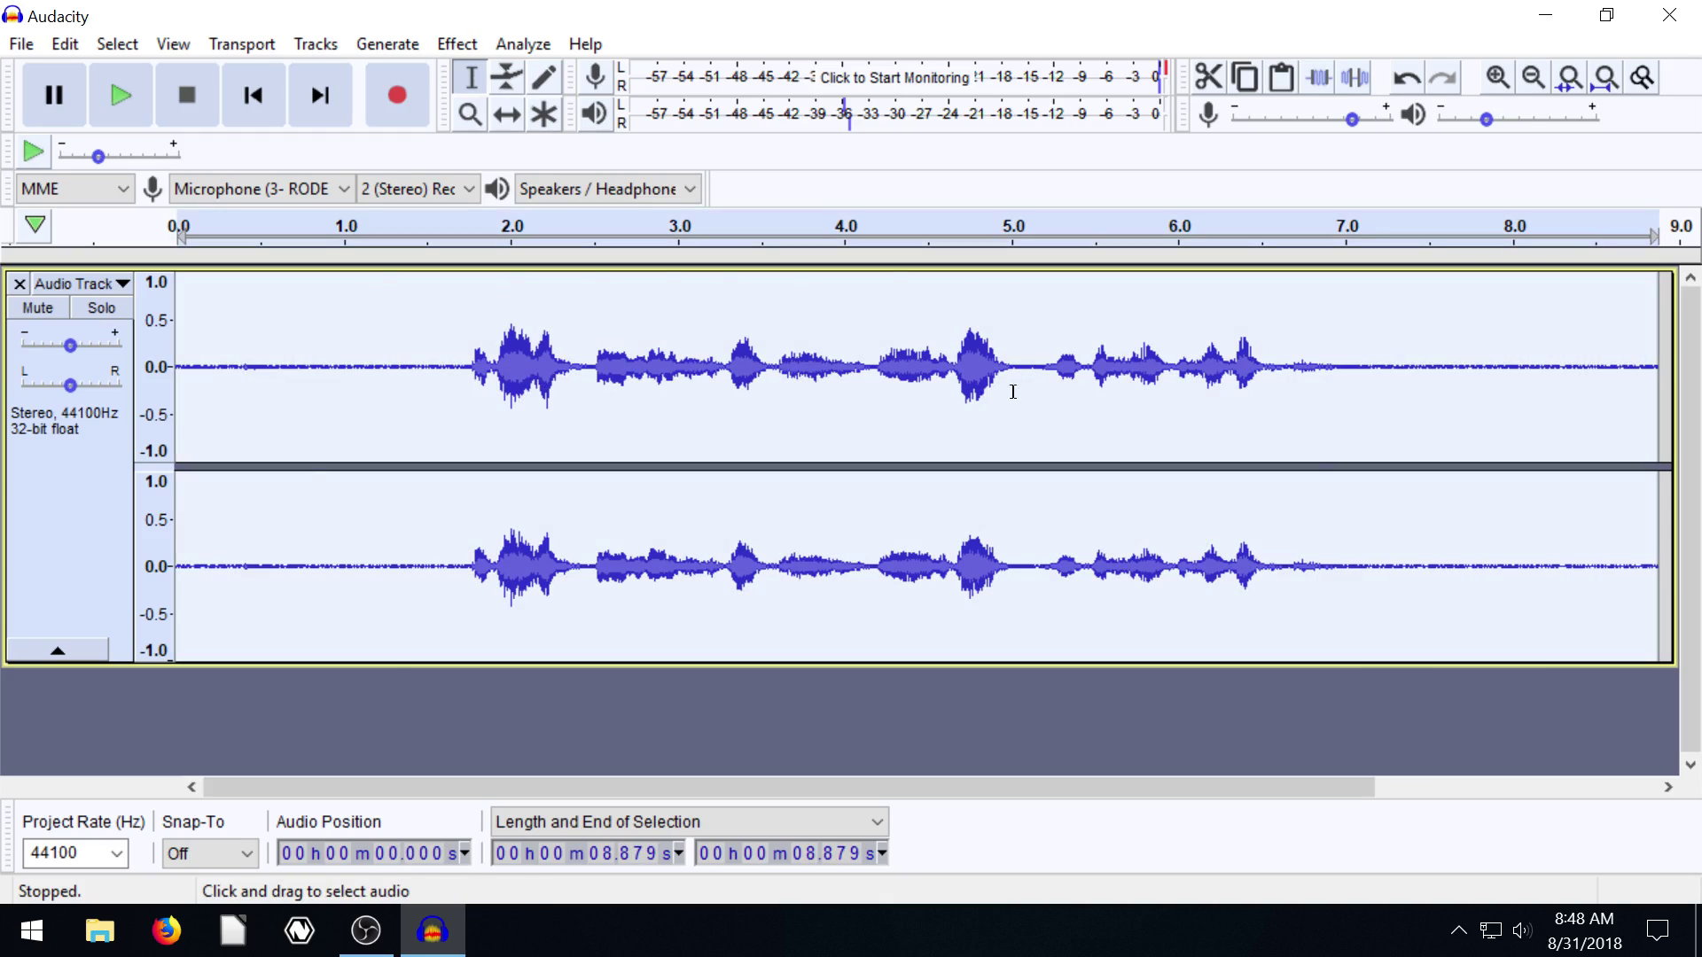
pyautogui.click(453, 41)
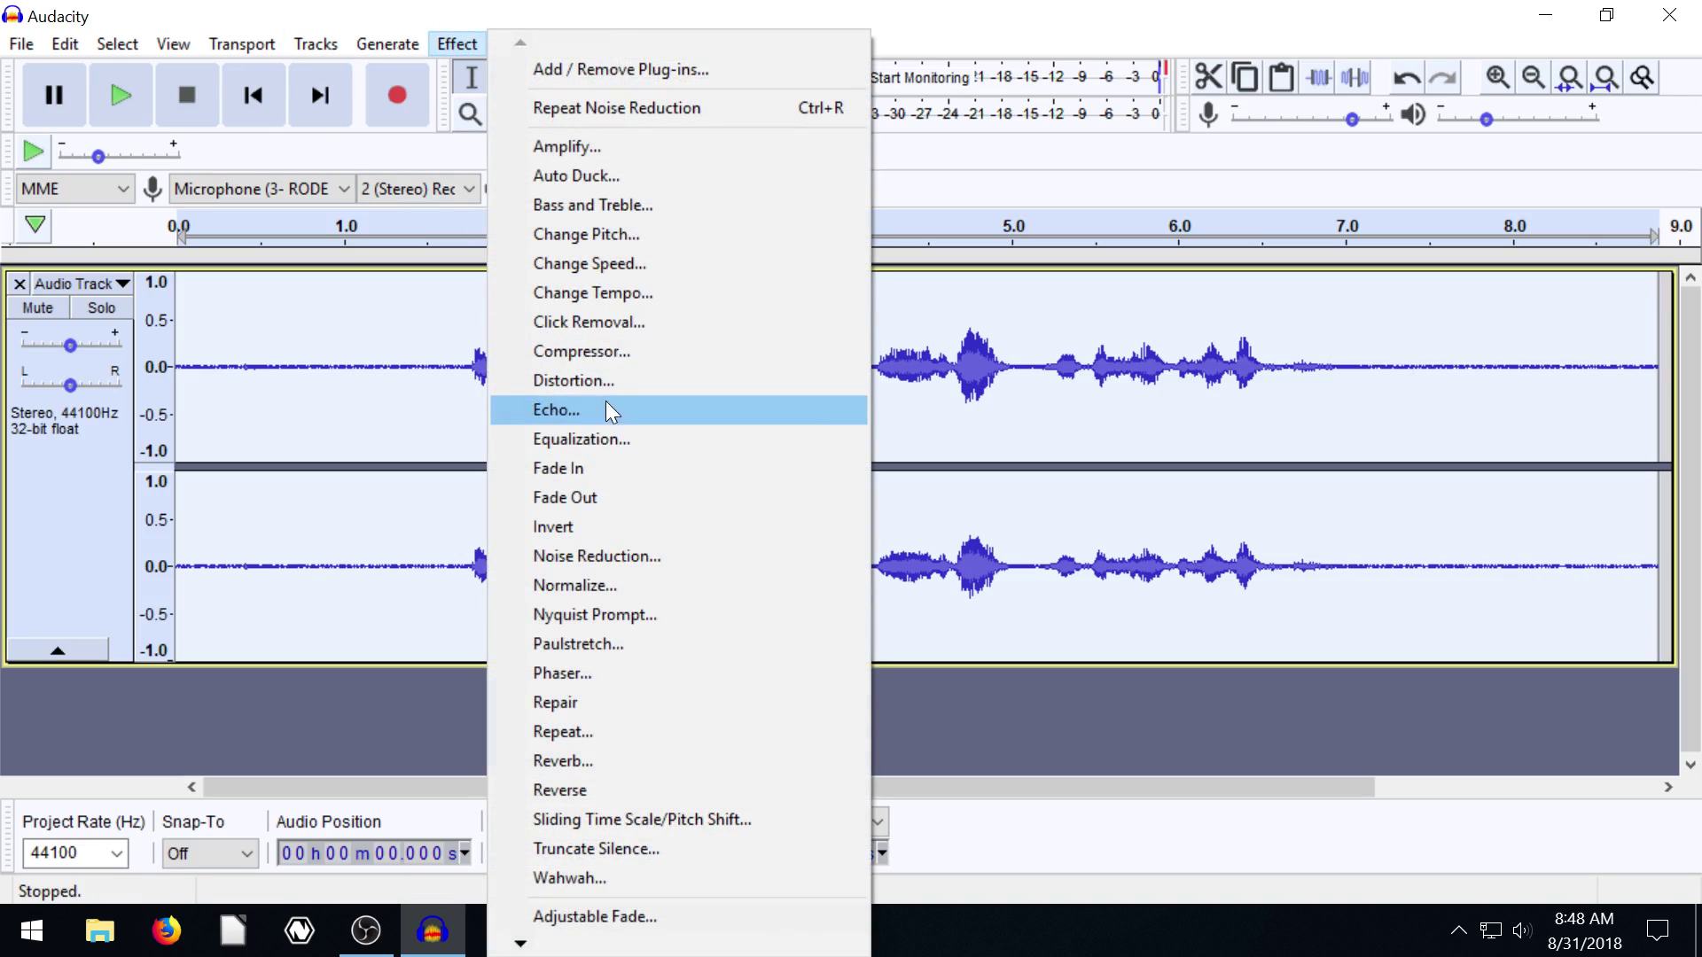
pyautogui.click(606, 555)
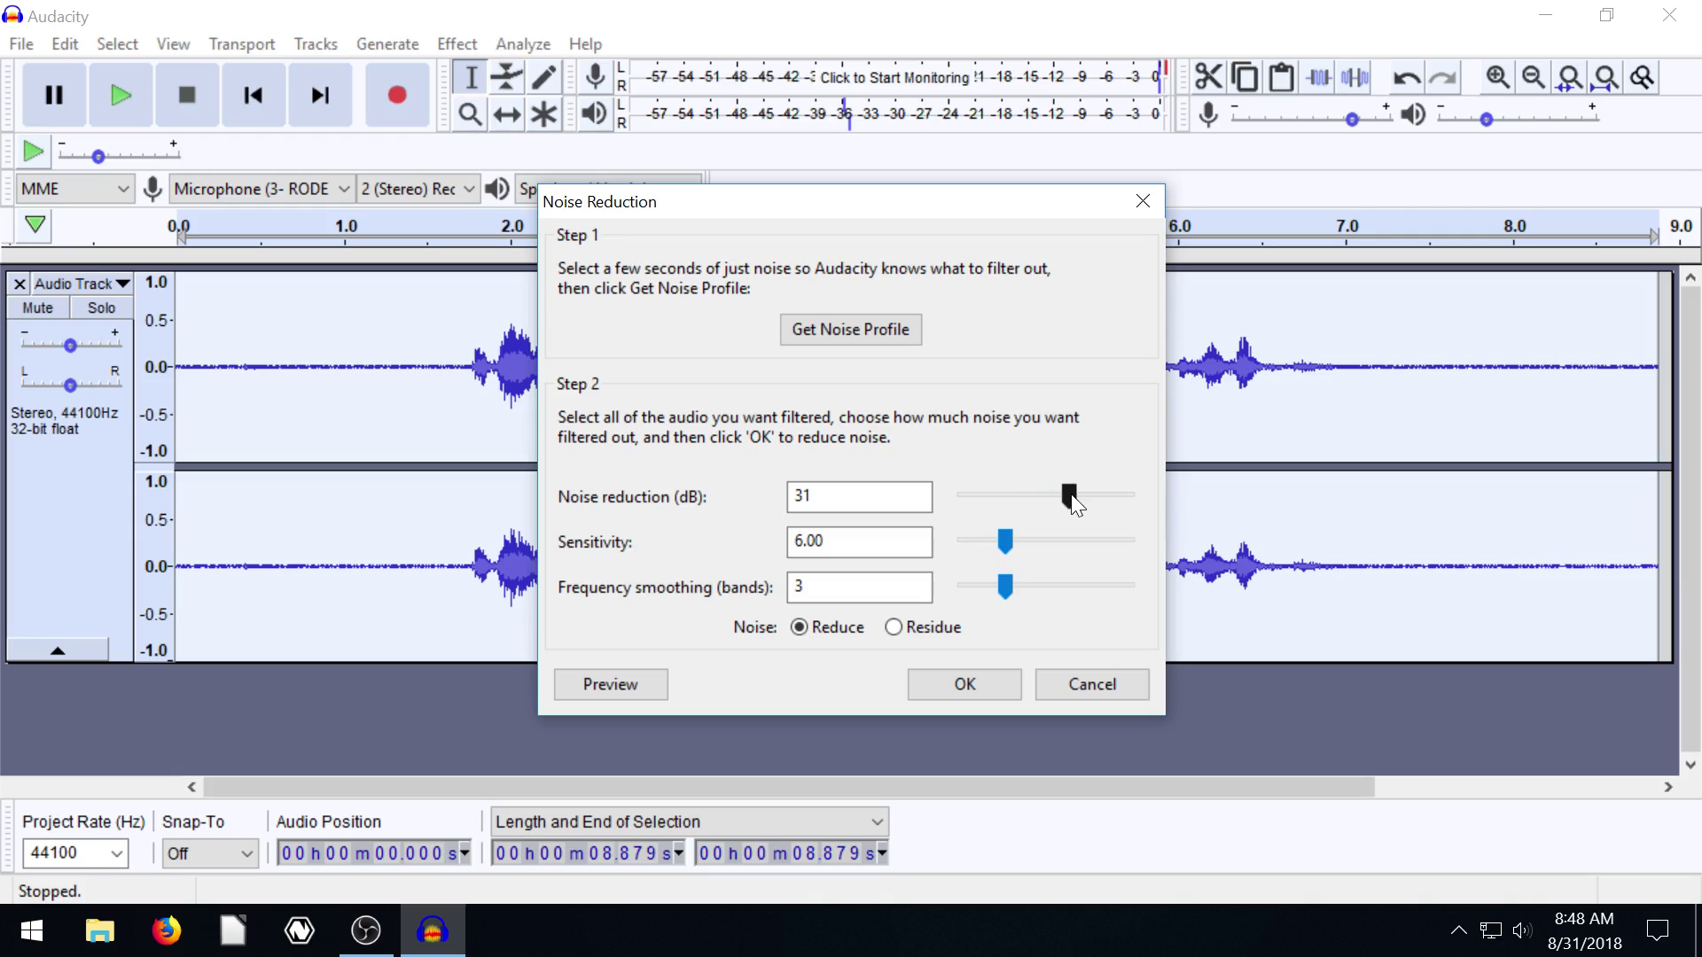
# Preview noise reduction at 12 dB and then at 0 dB
pyautogui.moveTo(1007, 494); pyautogui.dragTo(1007, 496)
pyautogui.click(608, 689)
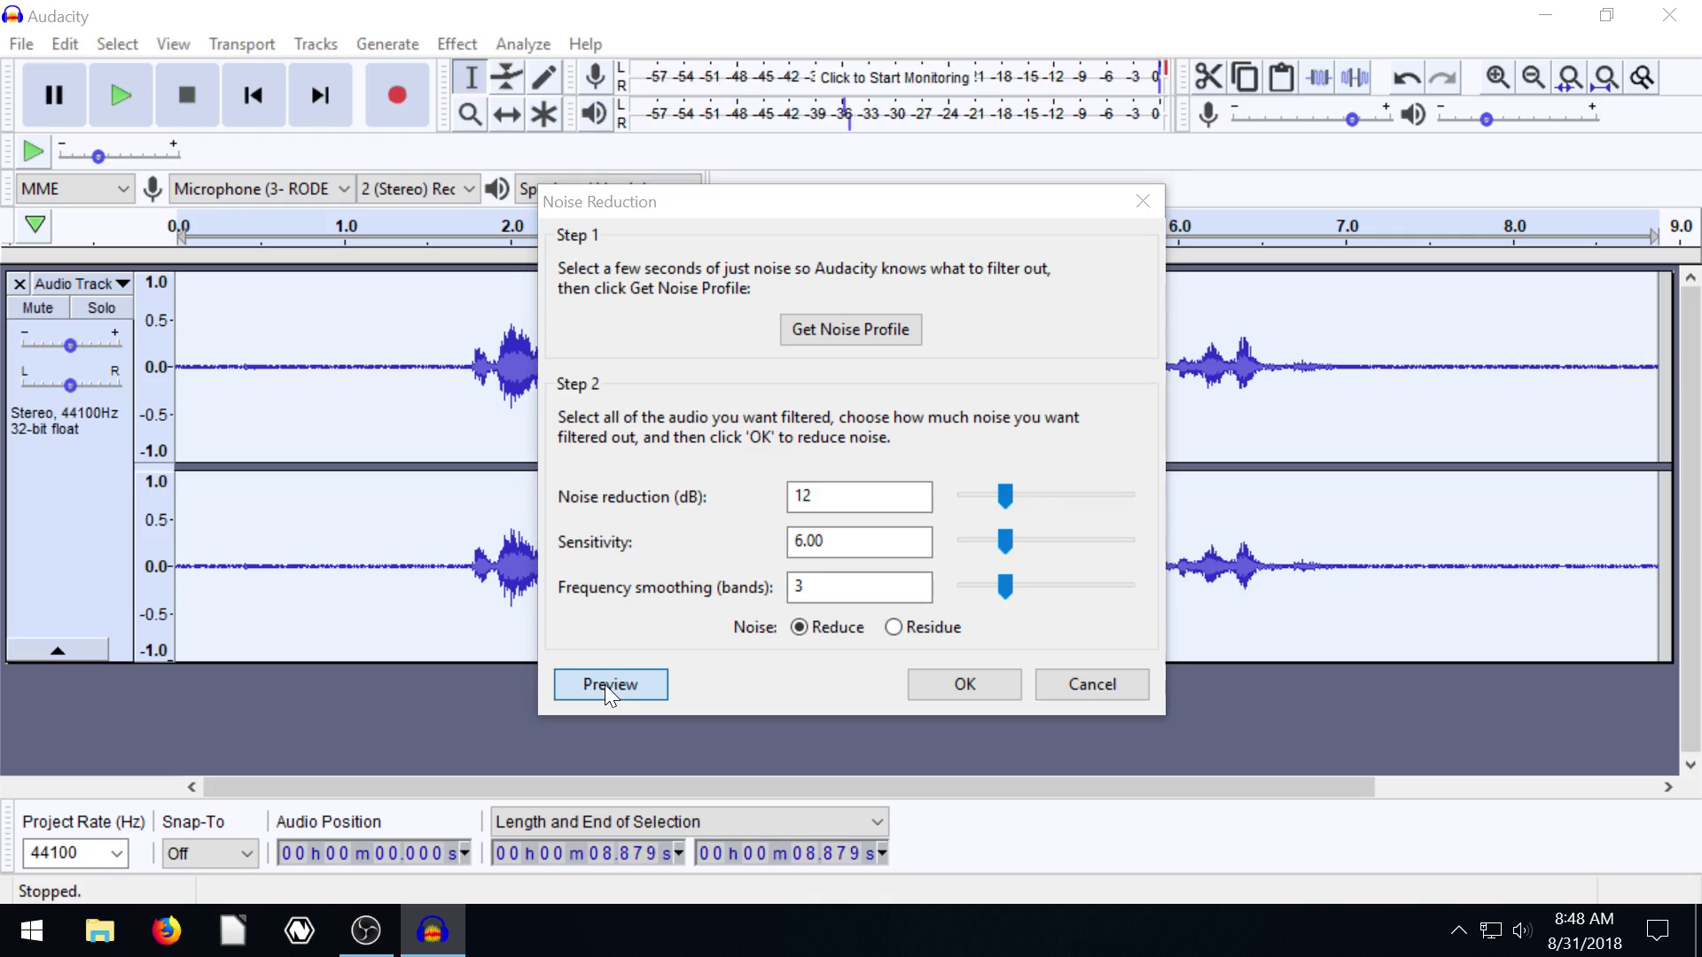
pyautogui.click(882, 543)
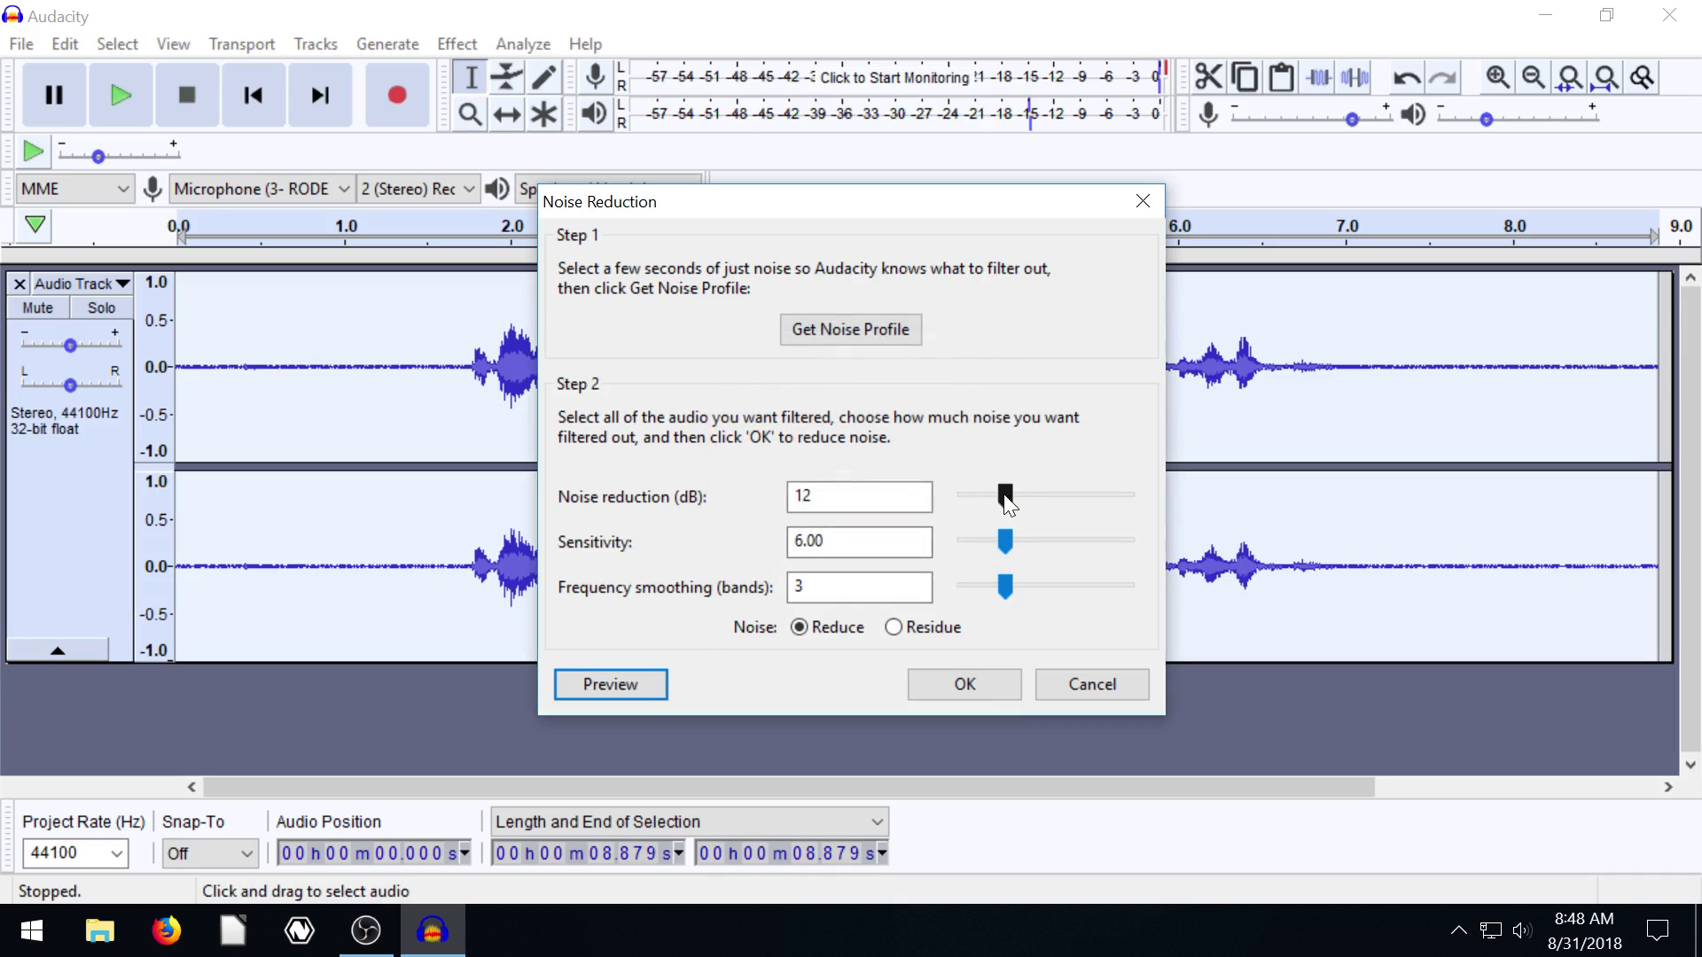
pyautogui.moveTo(1007, 502); pyautogui.dragTo(1007, 504)
pyautogui.click(598, 682)
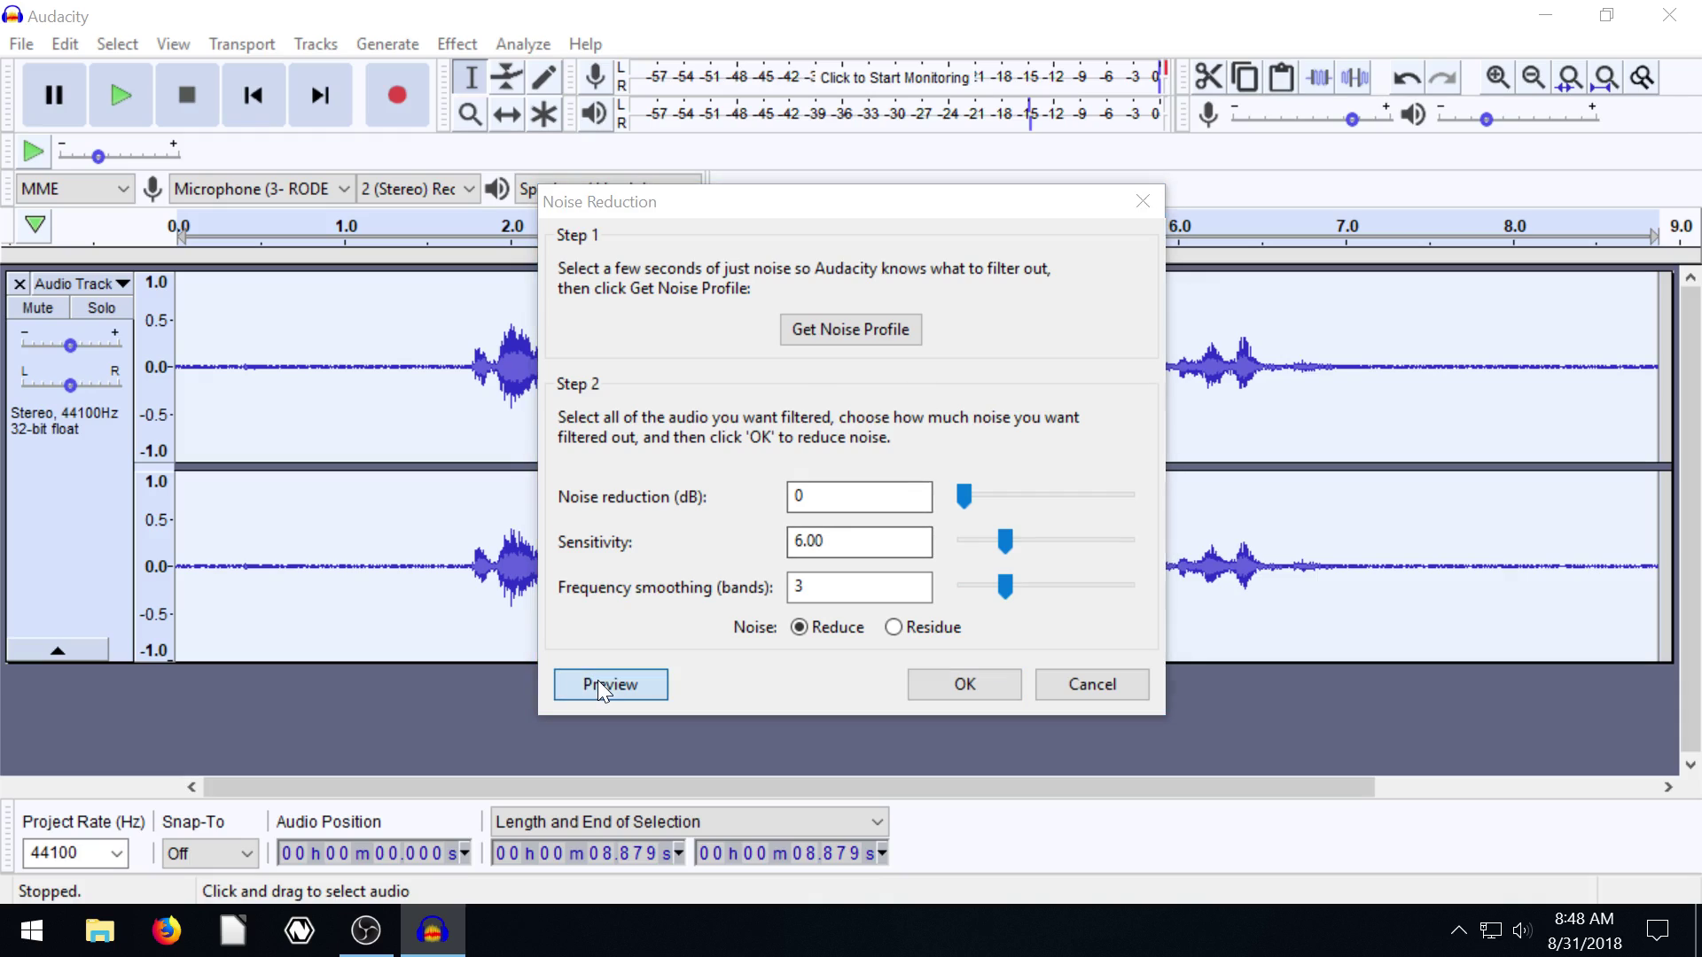
pyautogui.click(880, 542)
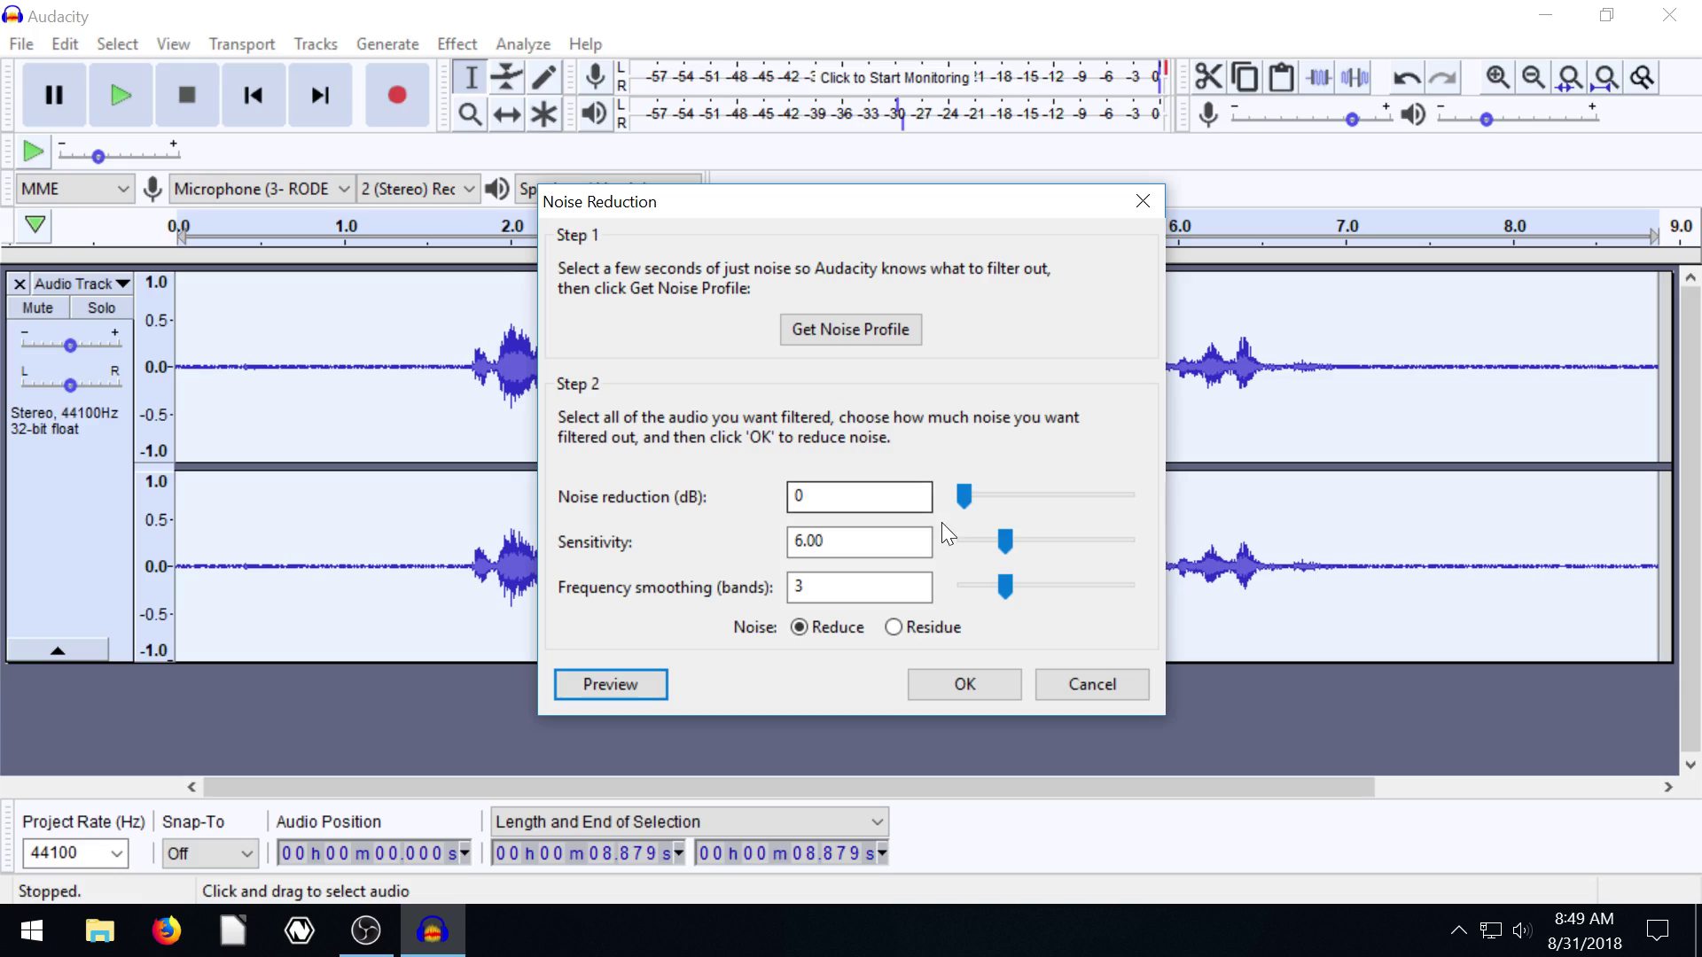
# Raise noise reduction through 16 and 22 dB with previews, settling at 25 dB
pyautogui.click(966, 496)
pyautogui.moveTo(1001, 494); pyautogui.dragTo(1019, 493)
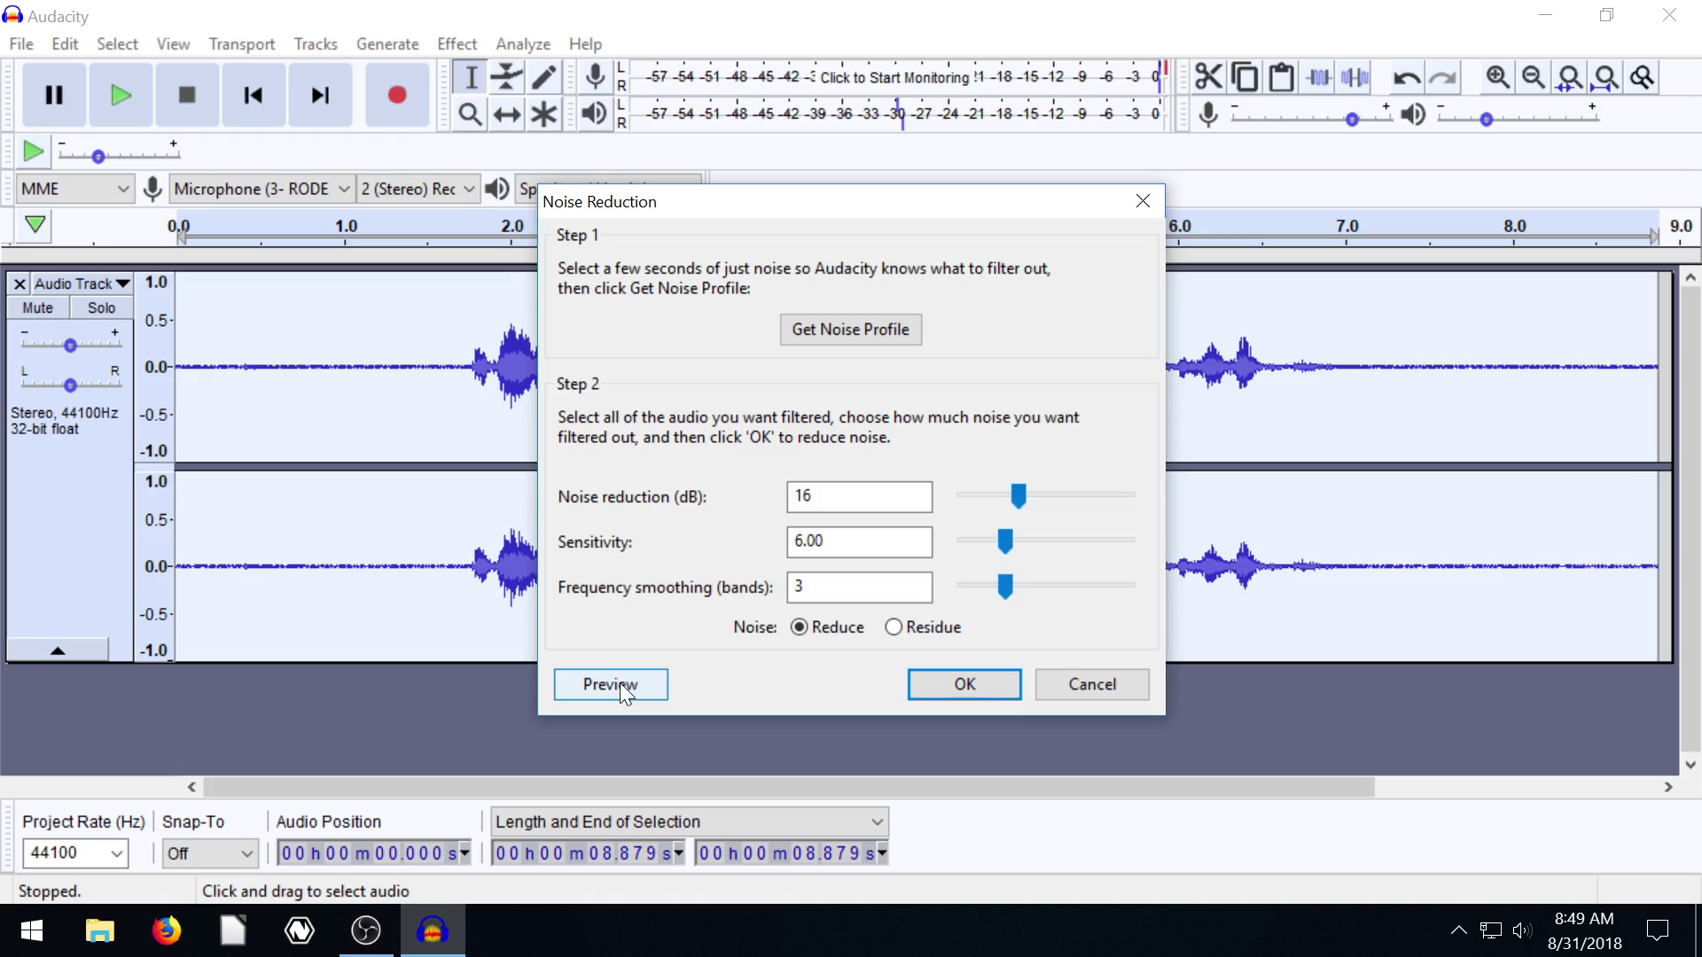
pyautogui.click(610, 685)
pyautogui.click(885, 544)
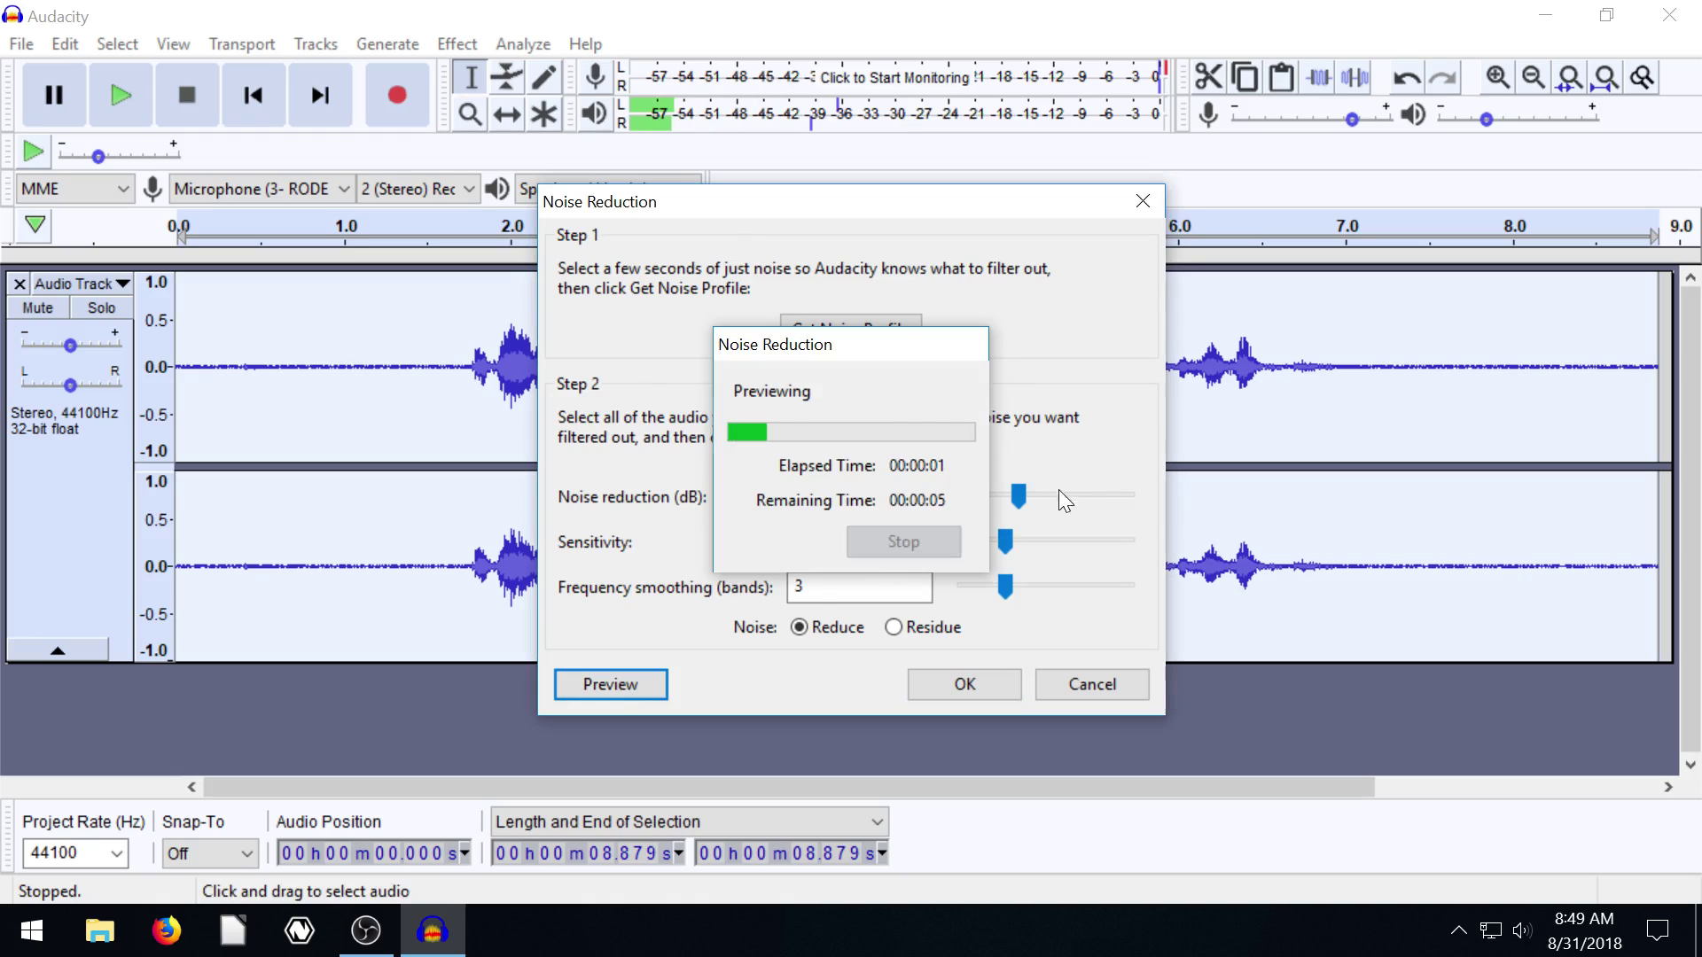
pyautogui.moveTo(1019, 494); pyautogui.dragTo(1038, 494)
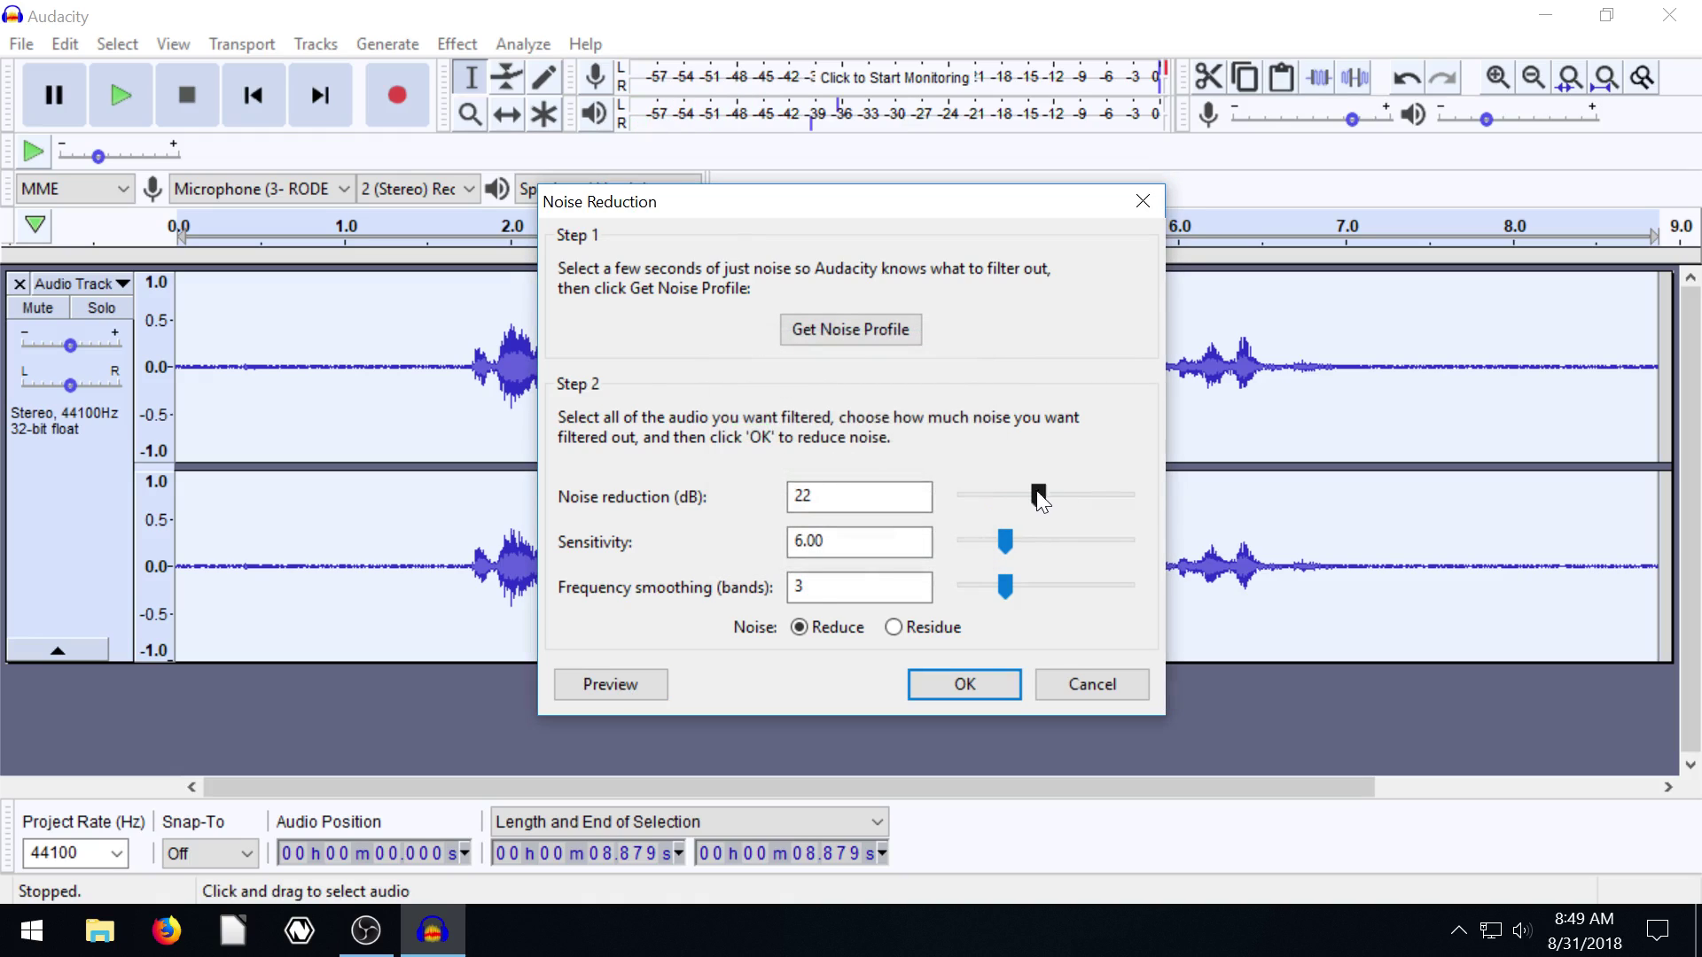
pyautogui.click(611, 683)
pyautogui.click(872, 542)
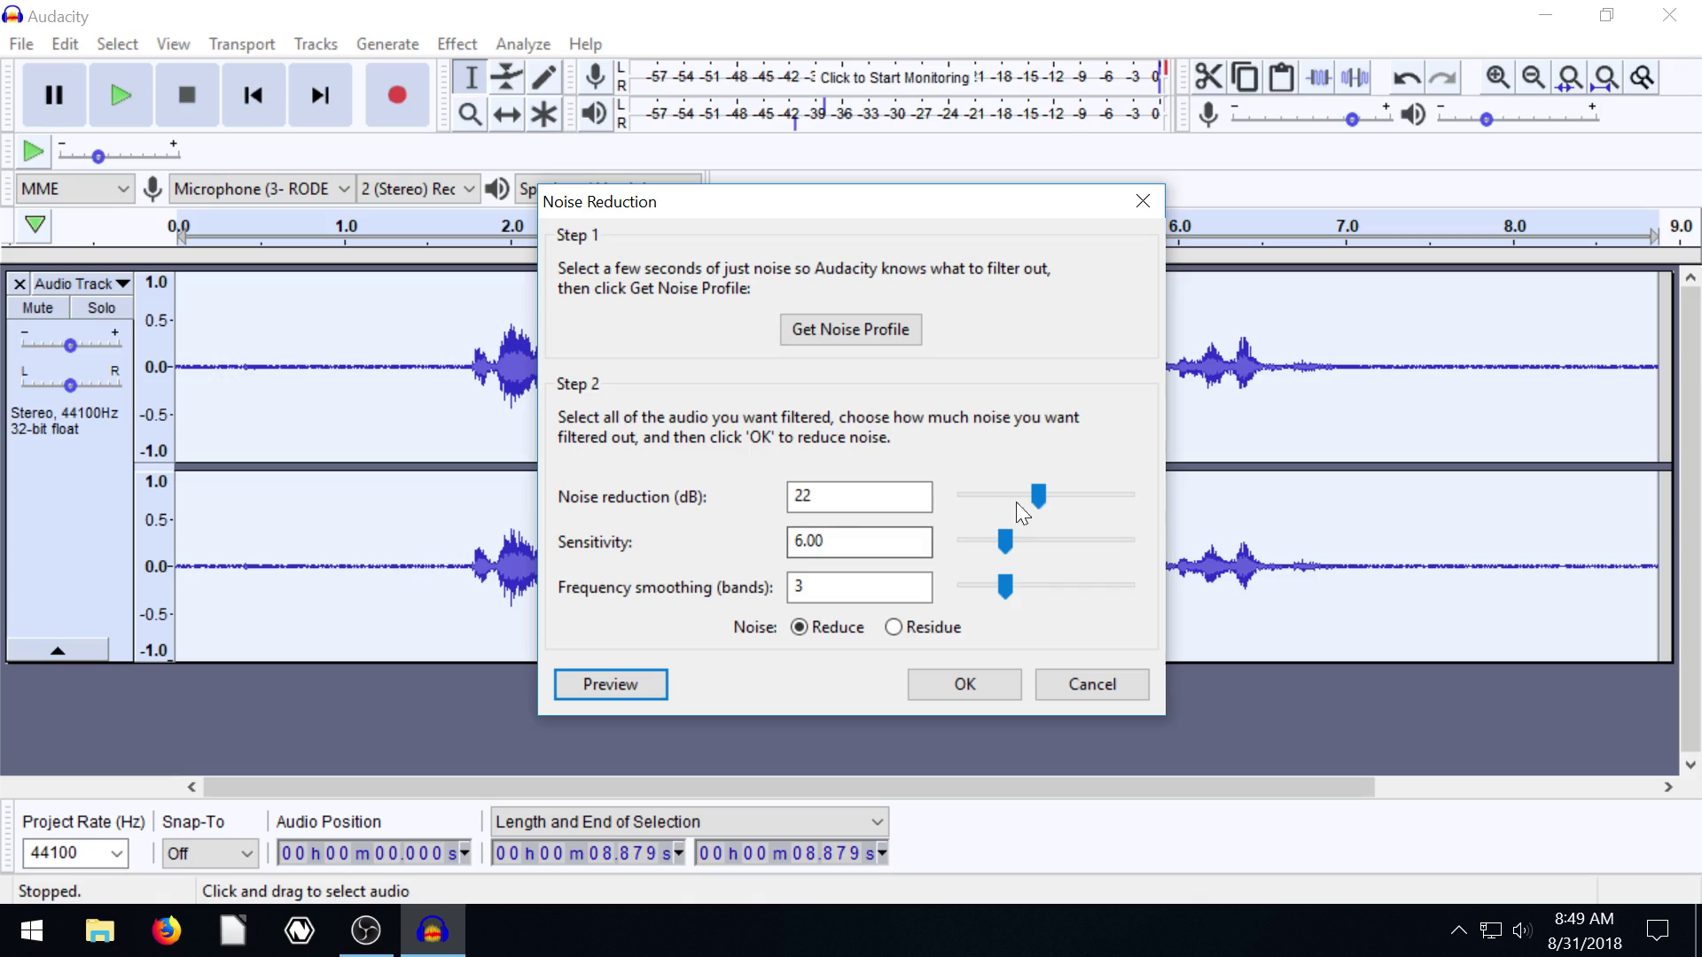
pyautogui.moveTo(1036, 493); pyautogui.dragTo(1048, 493)
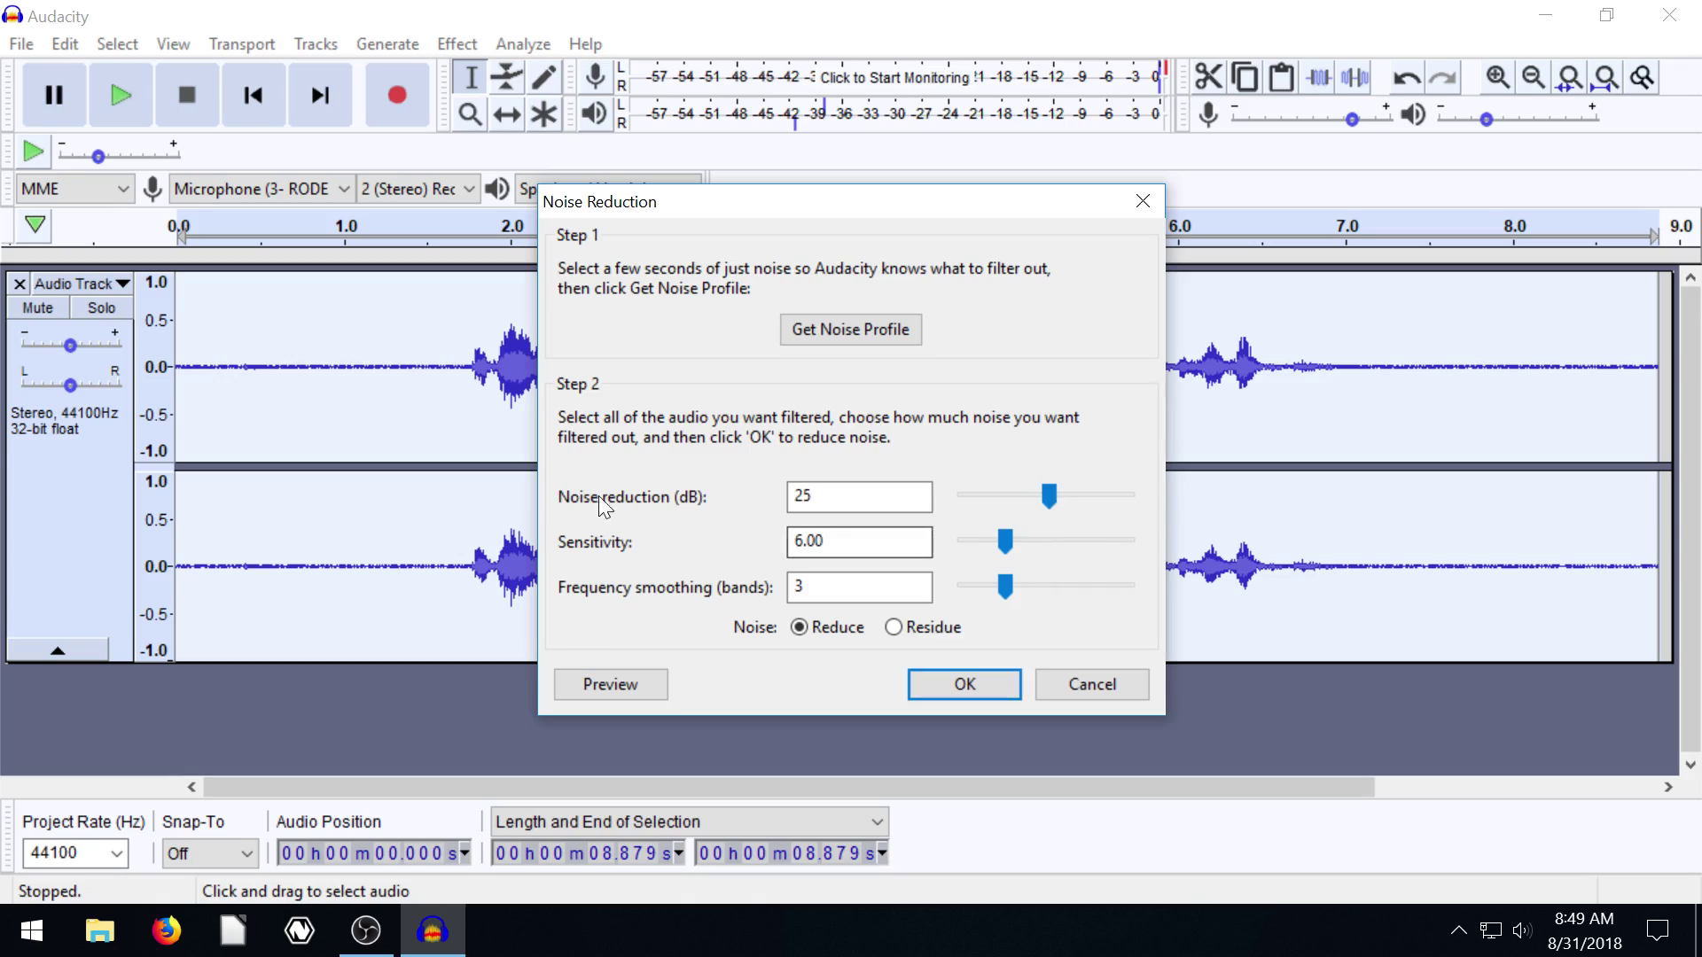
pyautogui.moveTo(753, 213); pyautogui.dragTo(954, 215)
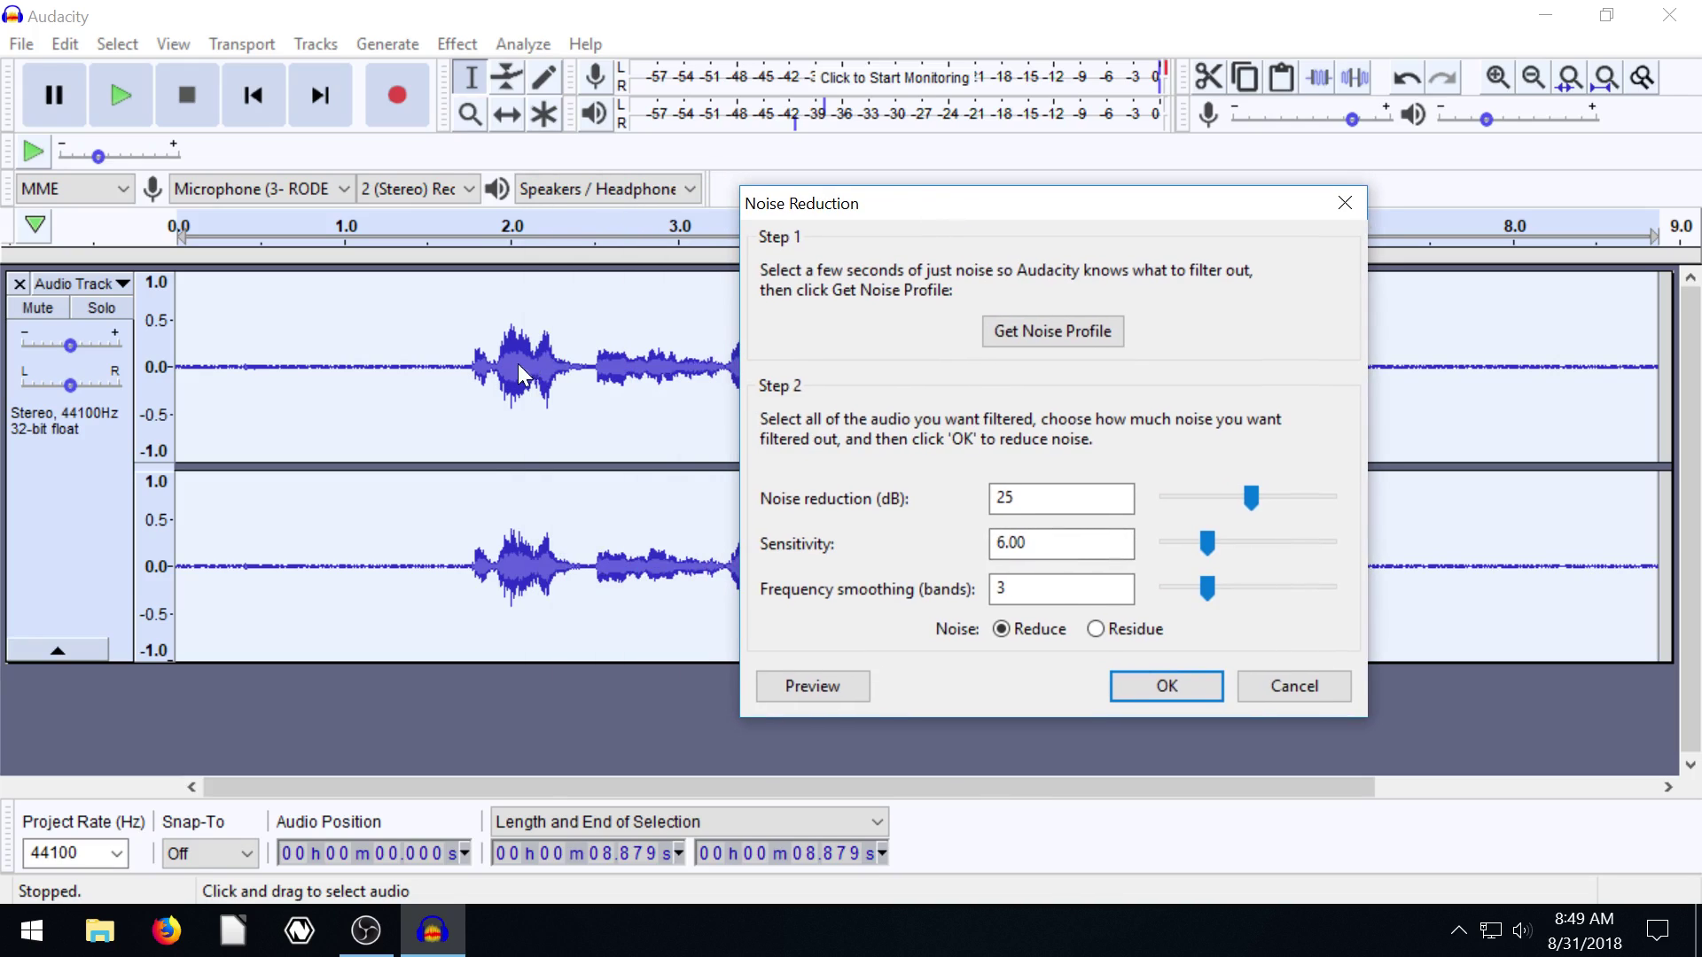
pyautogui.click(847, 687)
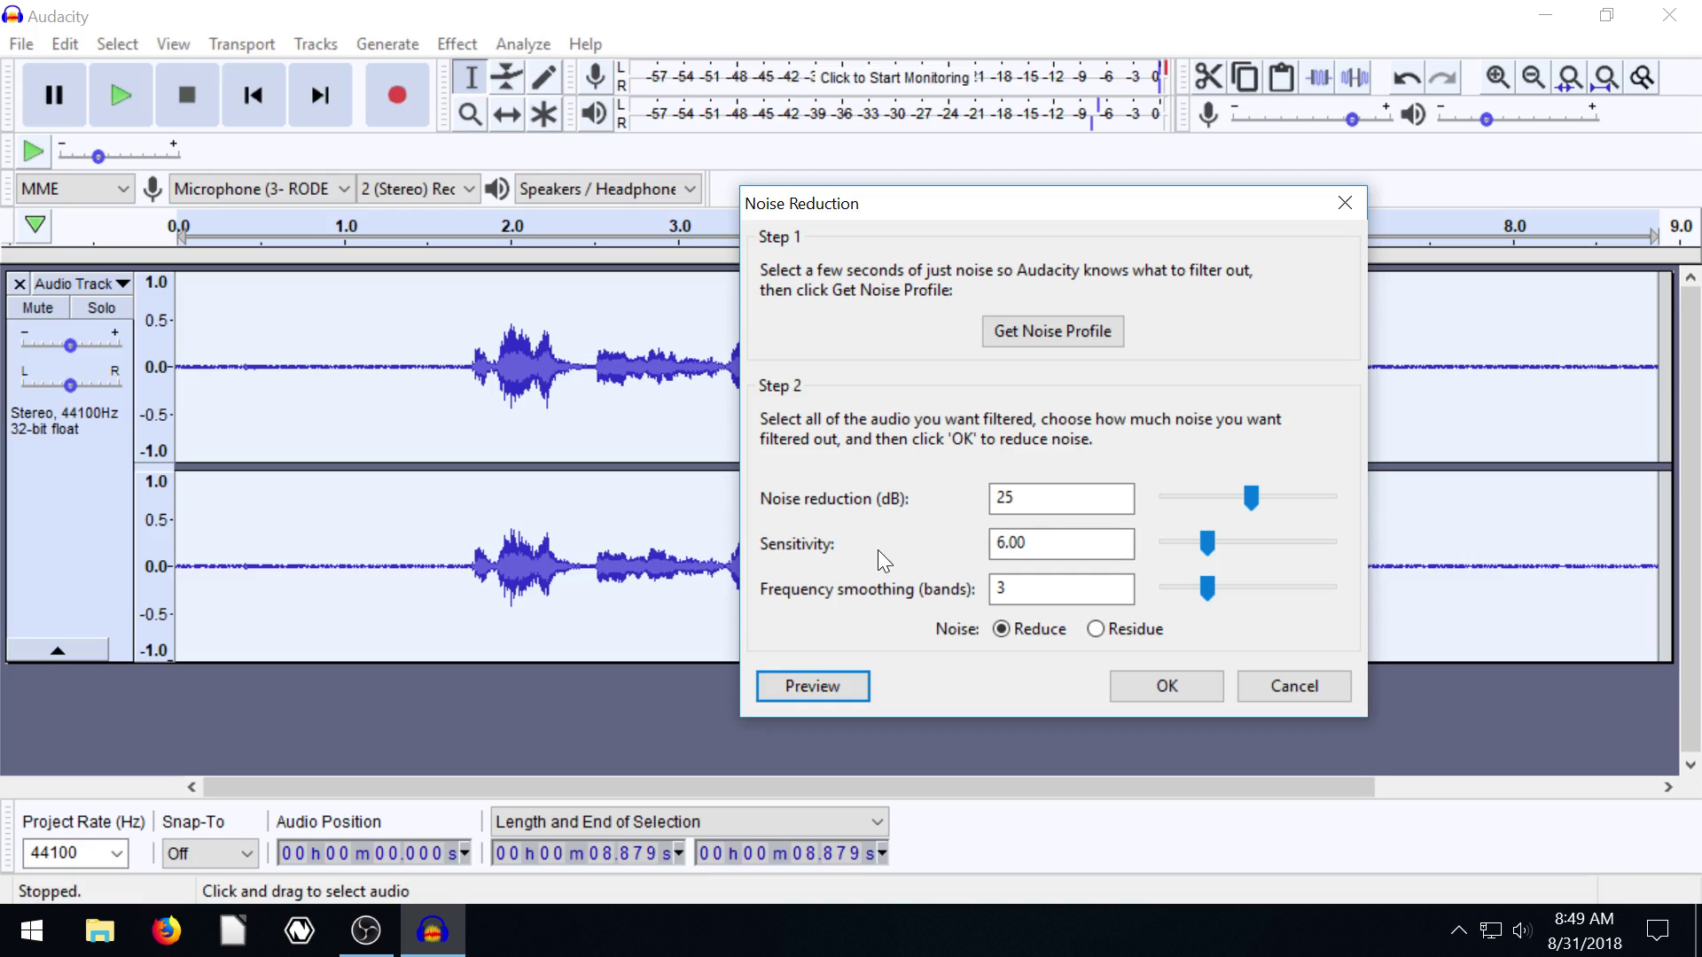
# Apply the 25 dB noise reduction, then play the cleaned recording and its quiet 7.0–8.75 s tail
pyautogui.click(1159, 685)
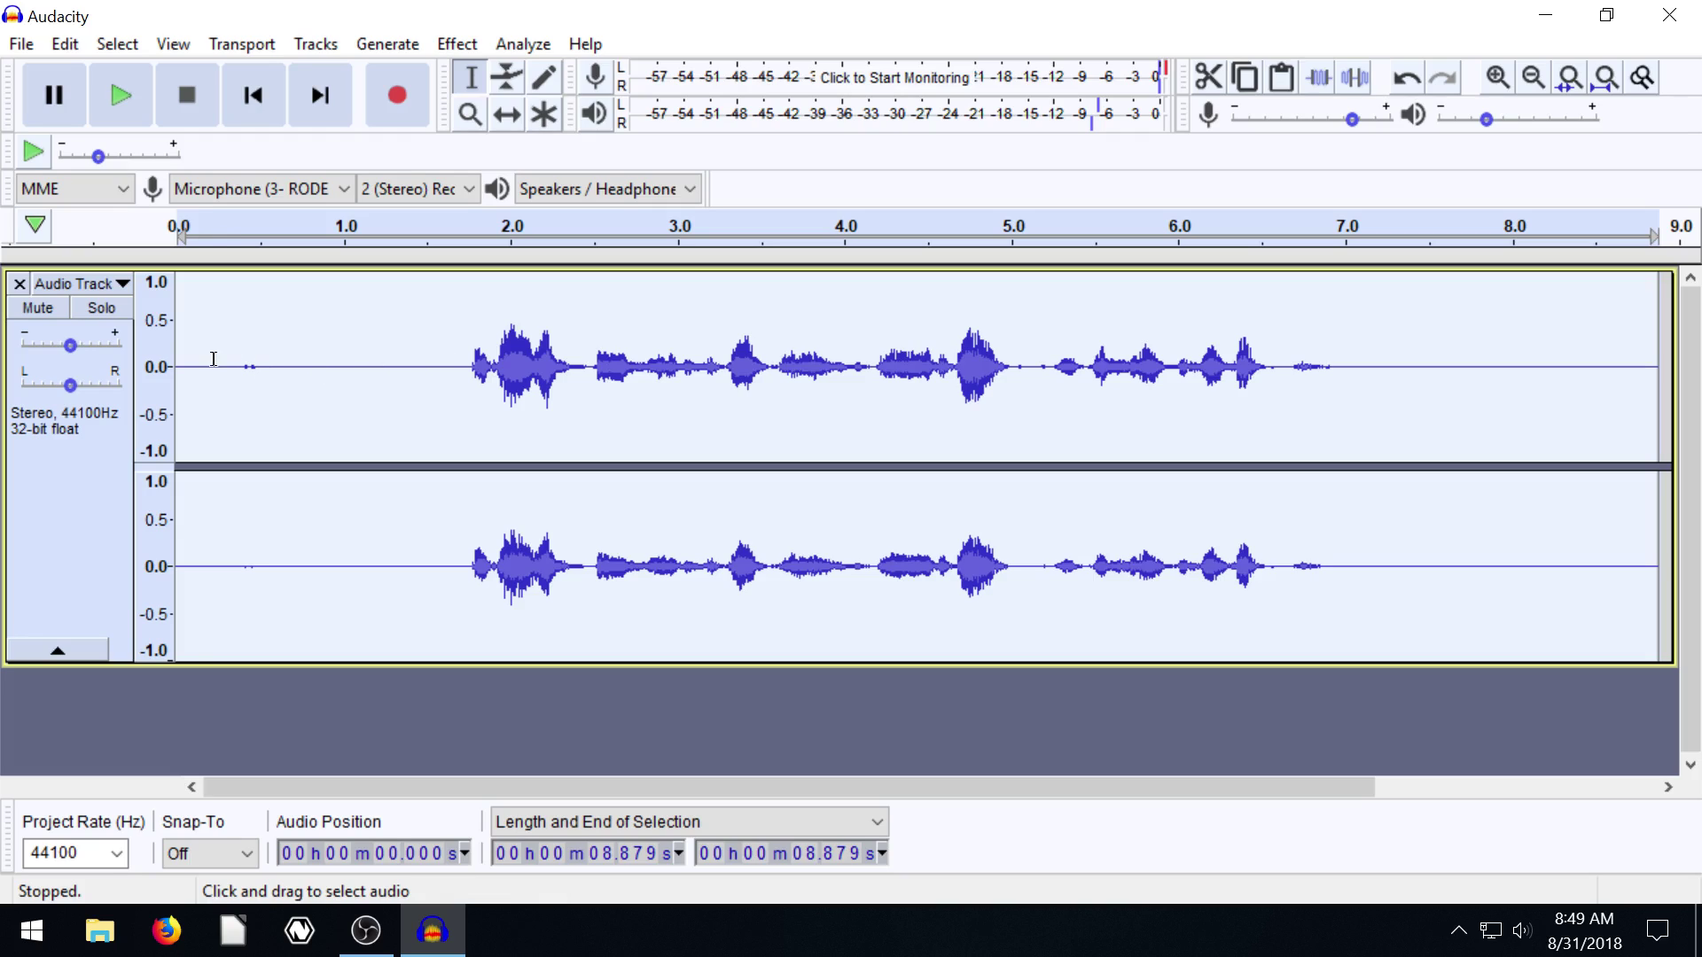
pyautogui.click(251, 114)
pyautogui.click(123, 100)
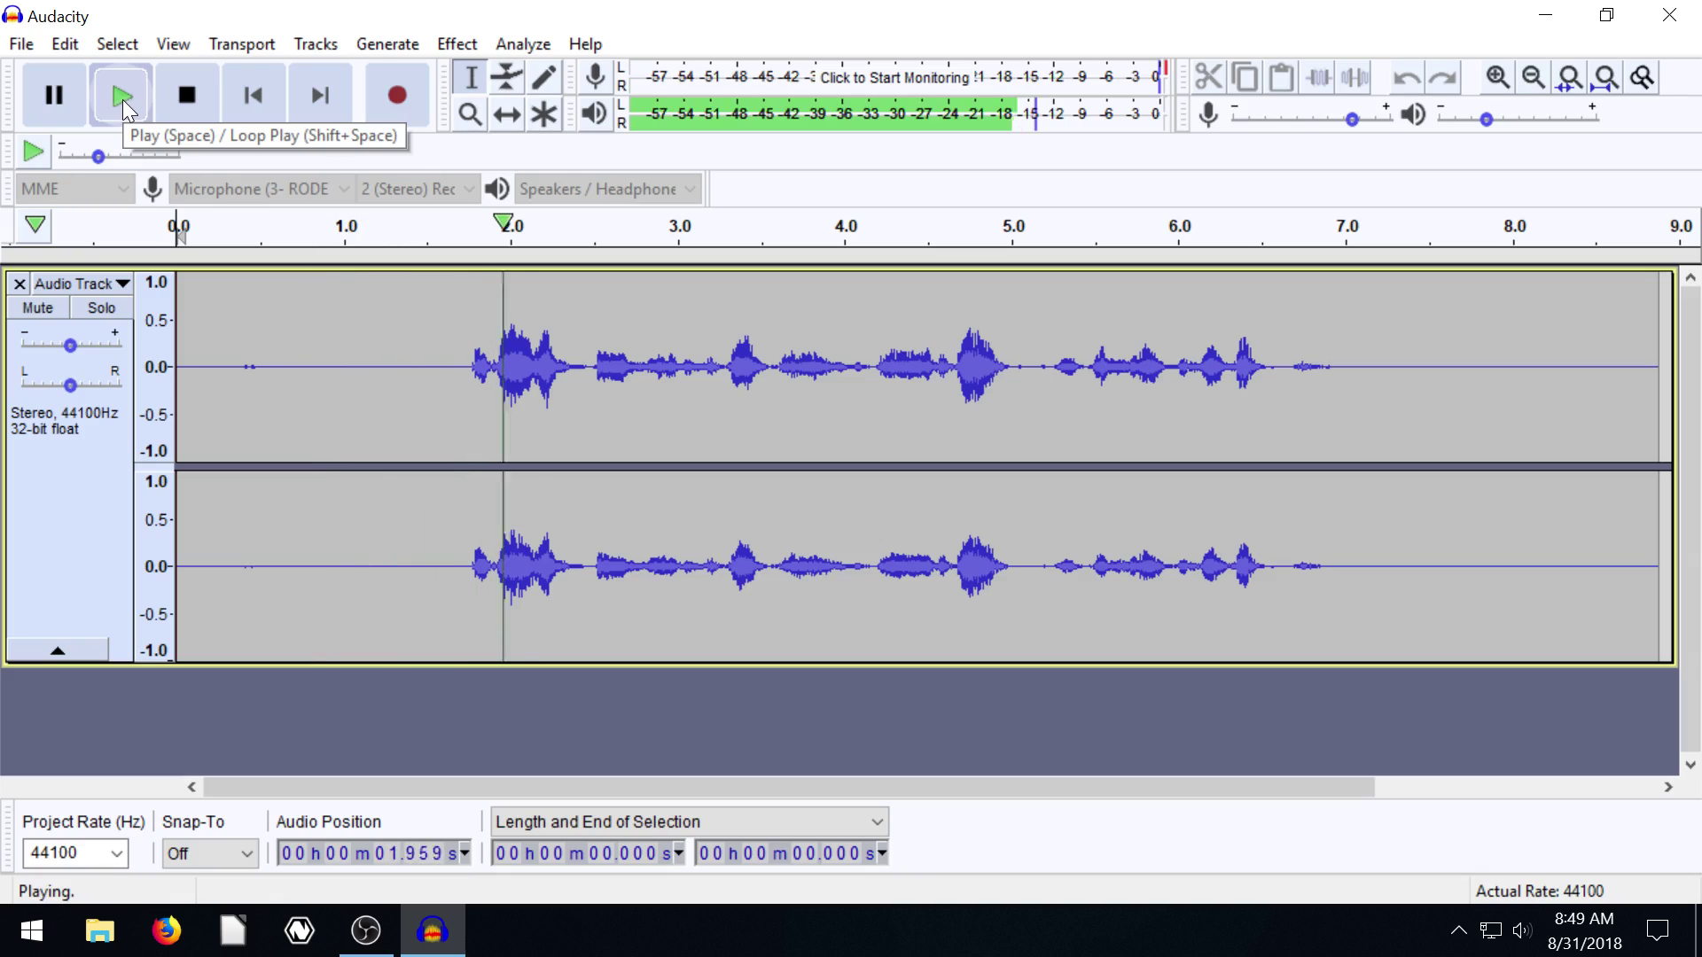
pyautogui.click(186, 95)
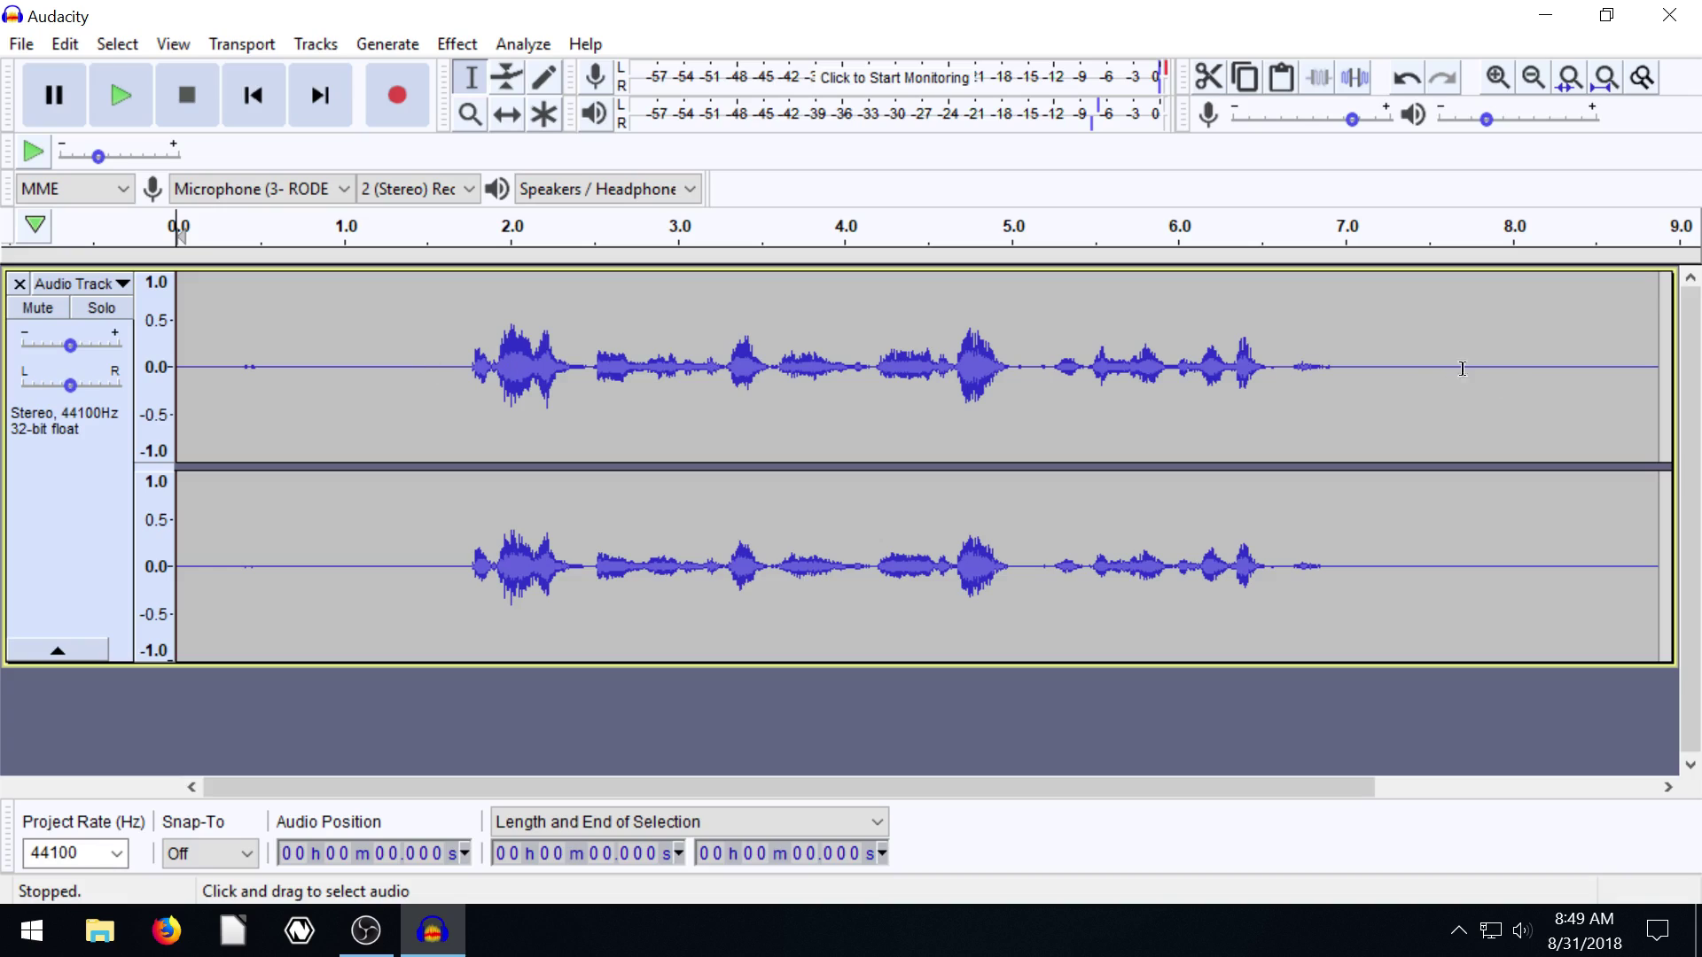
pyautogui.moveTo(1348, 373); pyautogui.dragTo(1637, 372)
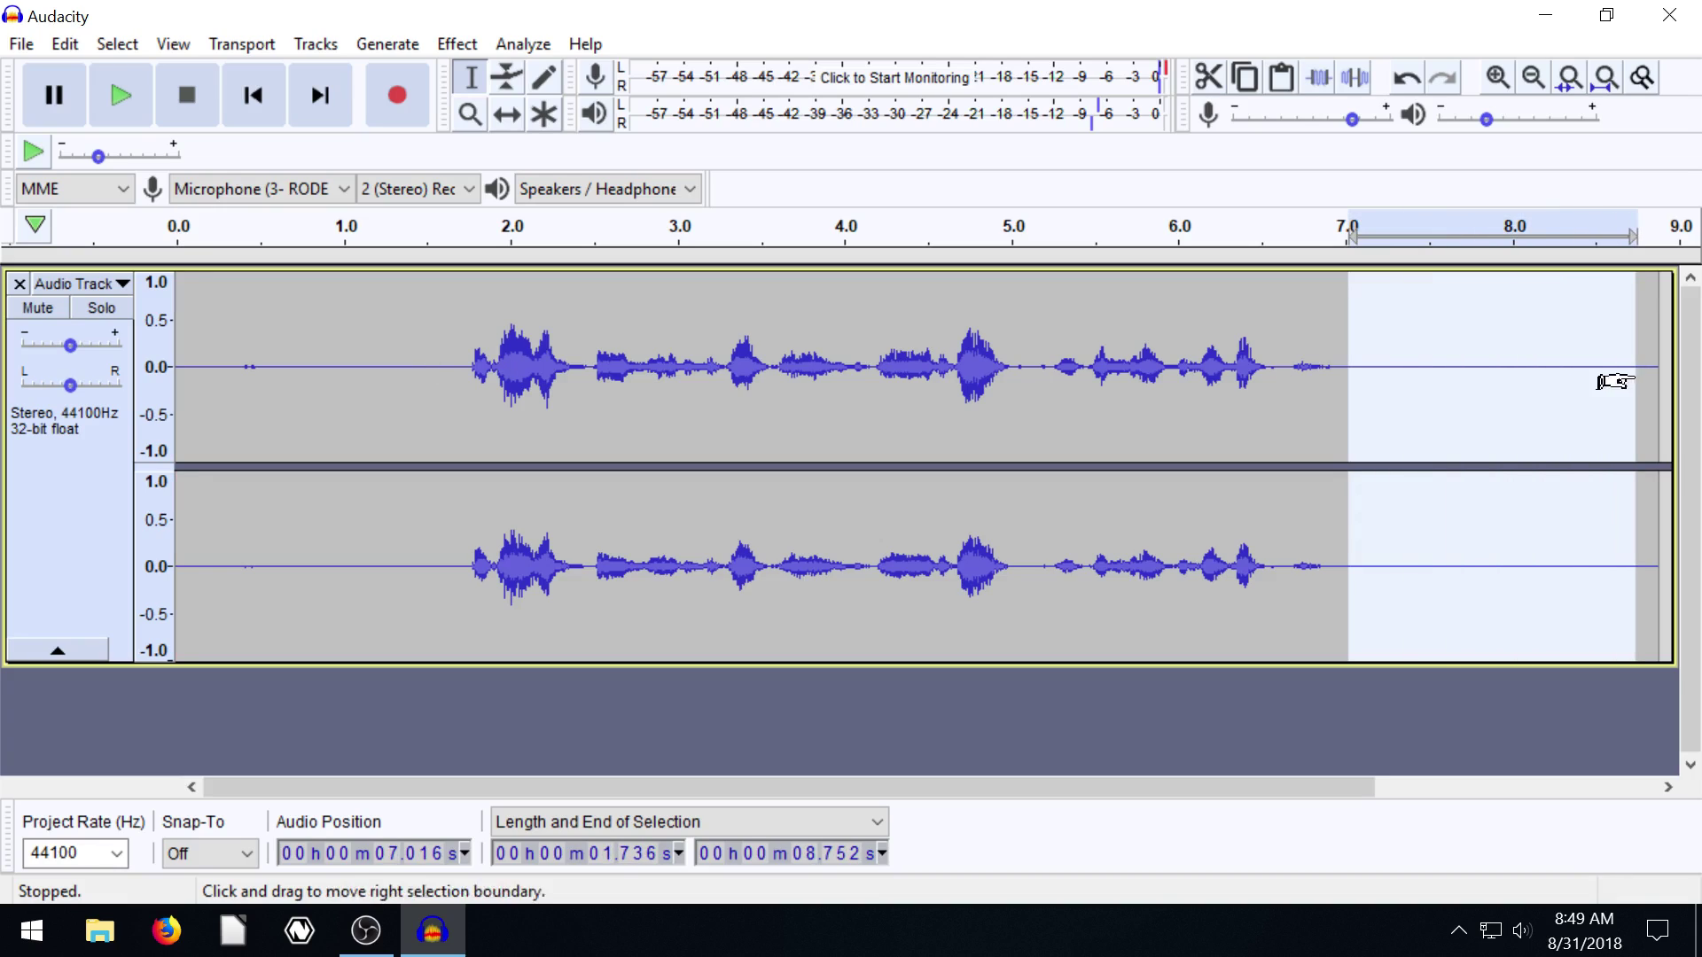
pyautogui.click(131, 93)
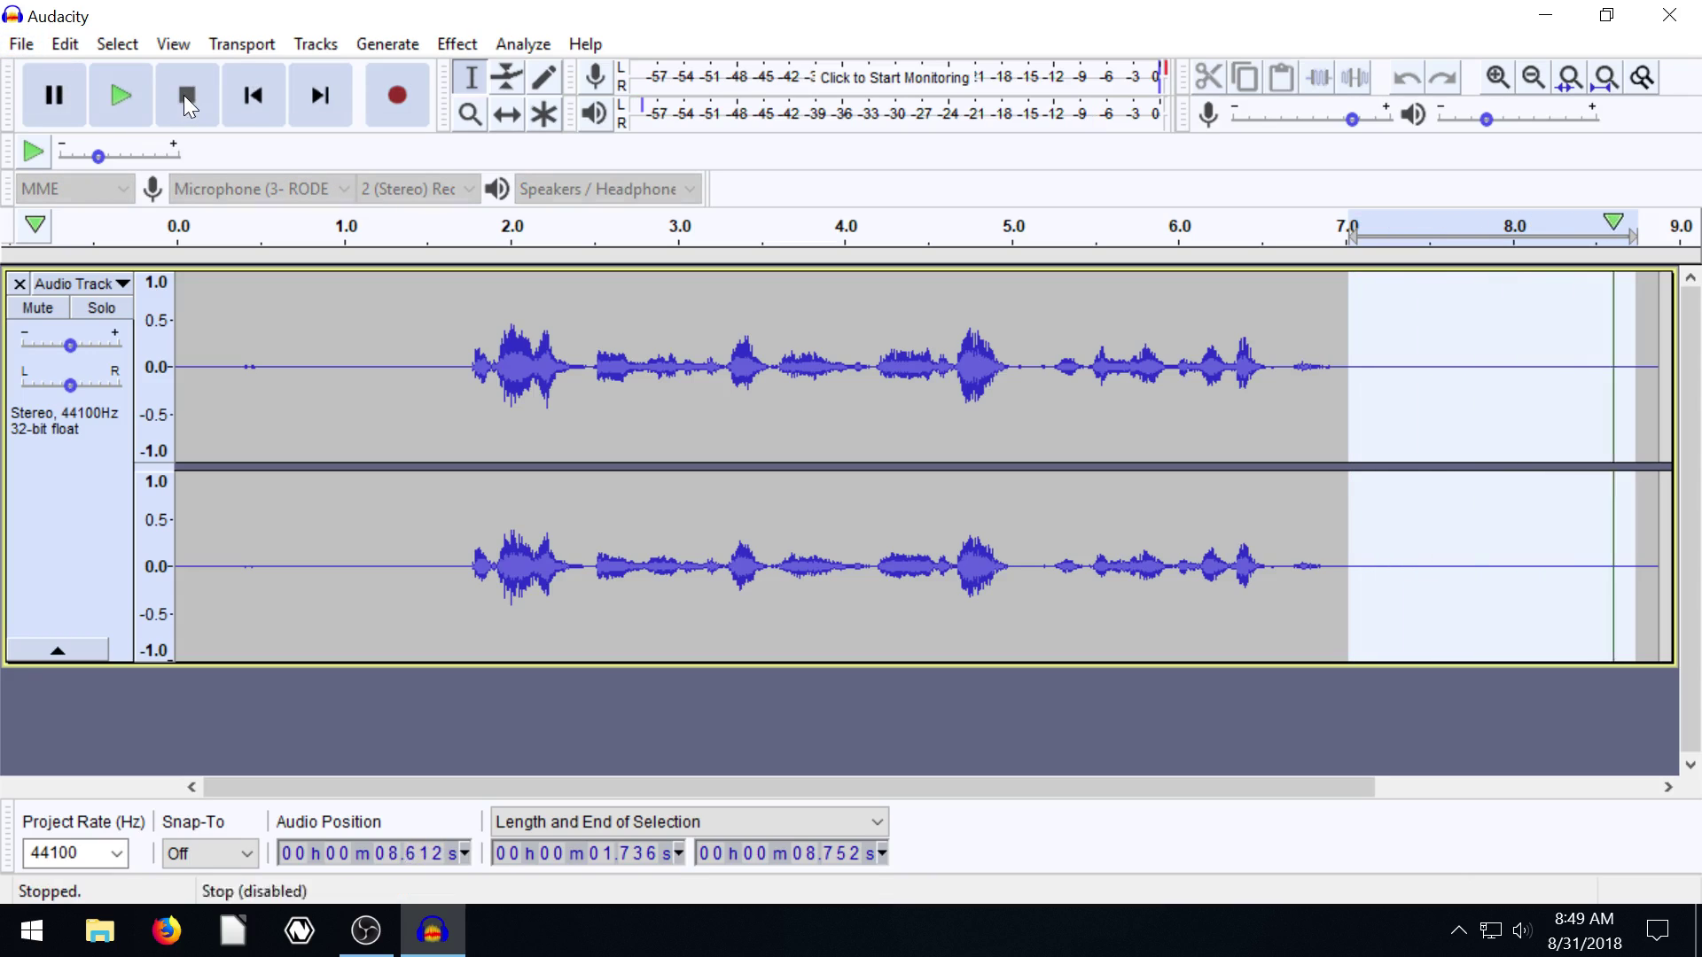
# Undo the noise reduction and replay the noisy 7.16–8.64 s tail for comparison
pyautogui.hotkey('ctrl', 'z')
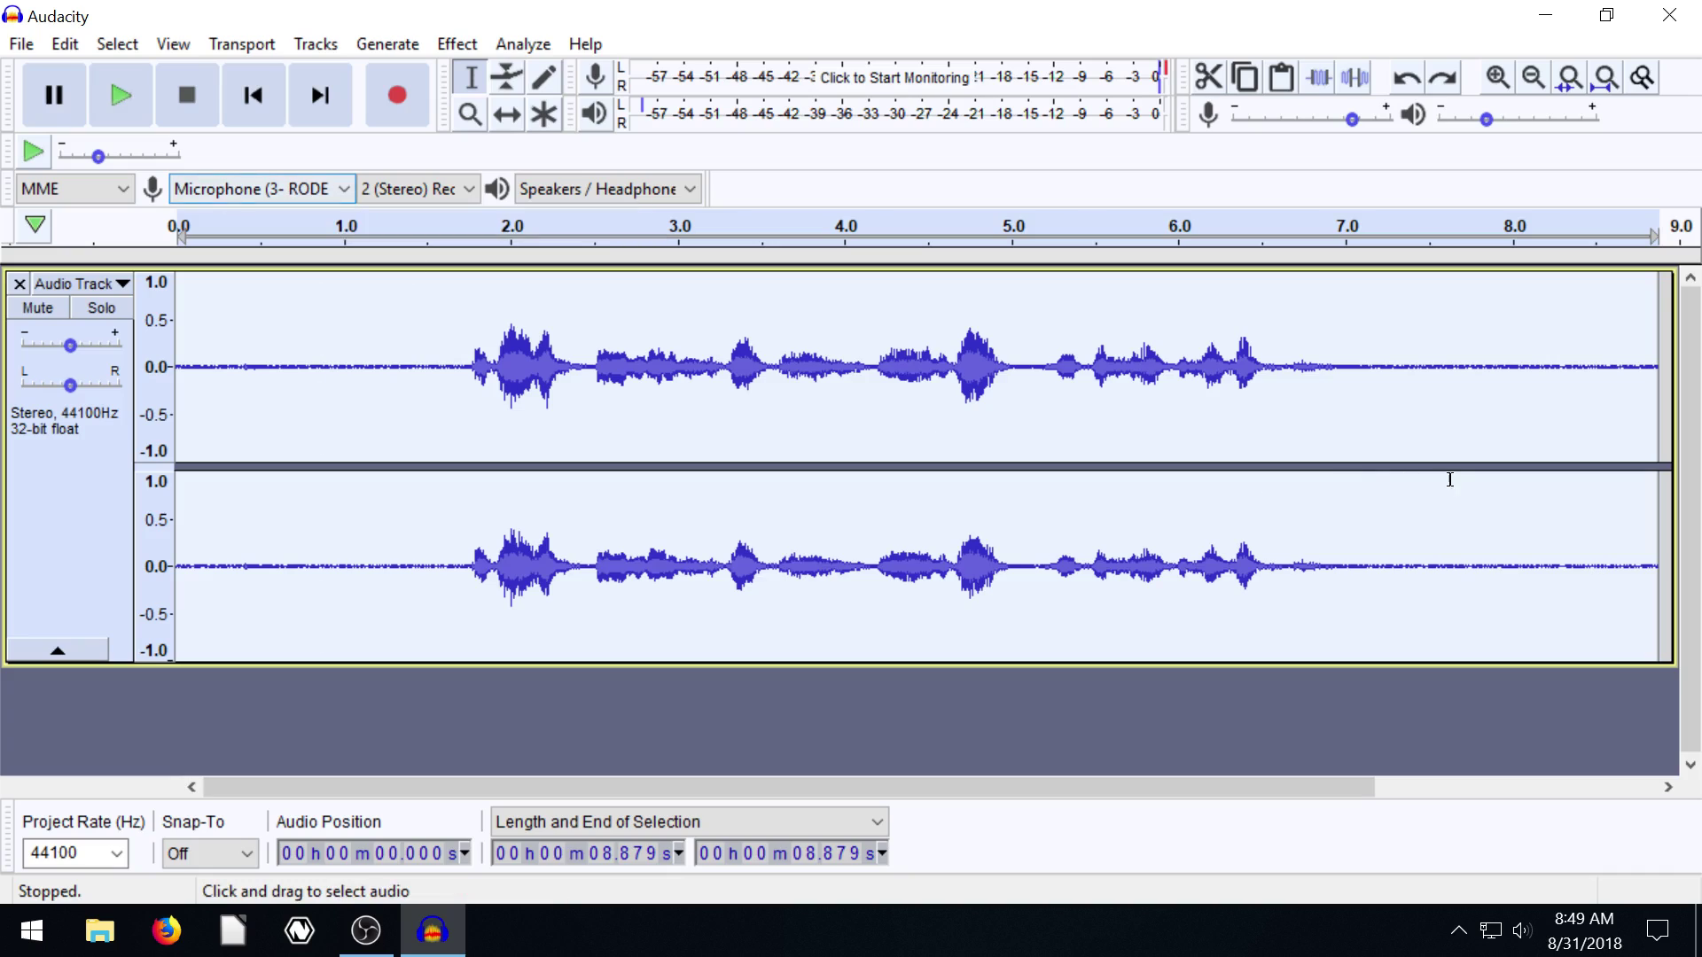
pyautogui.click(1448, 475)
pyautogui.moveTo(1372, 391); pyautogui.dragTo(1619, 392)
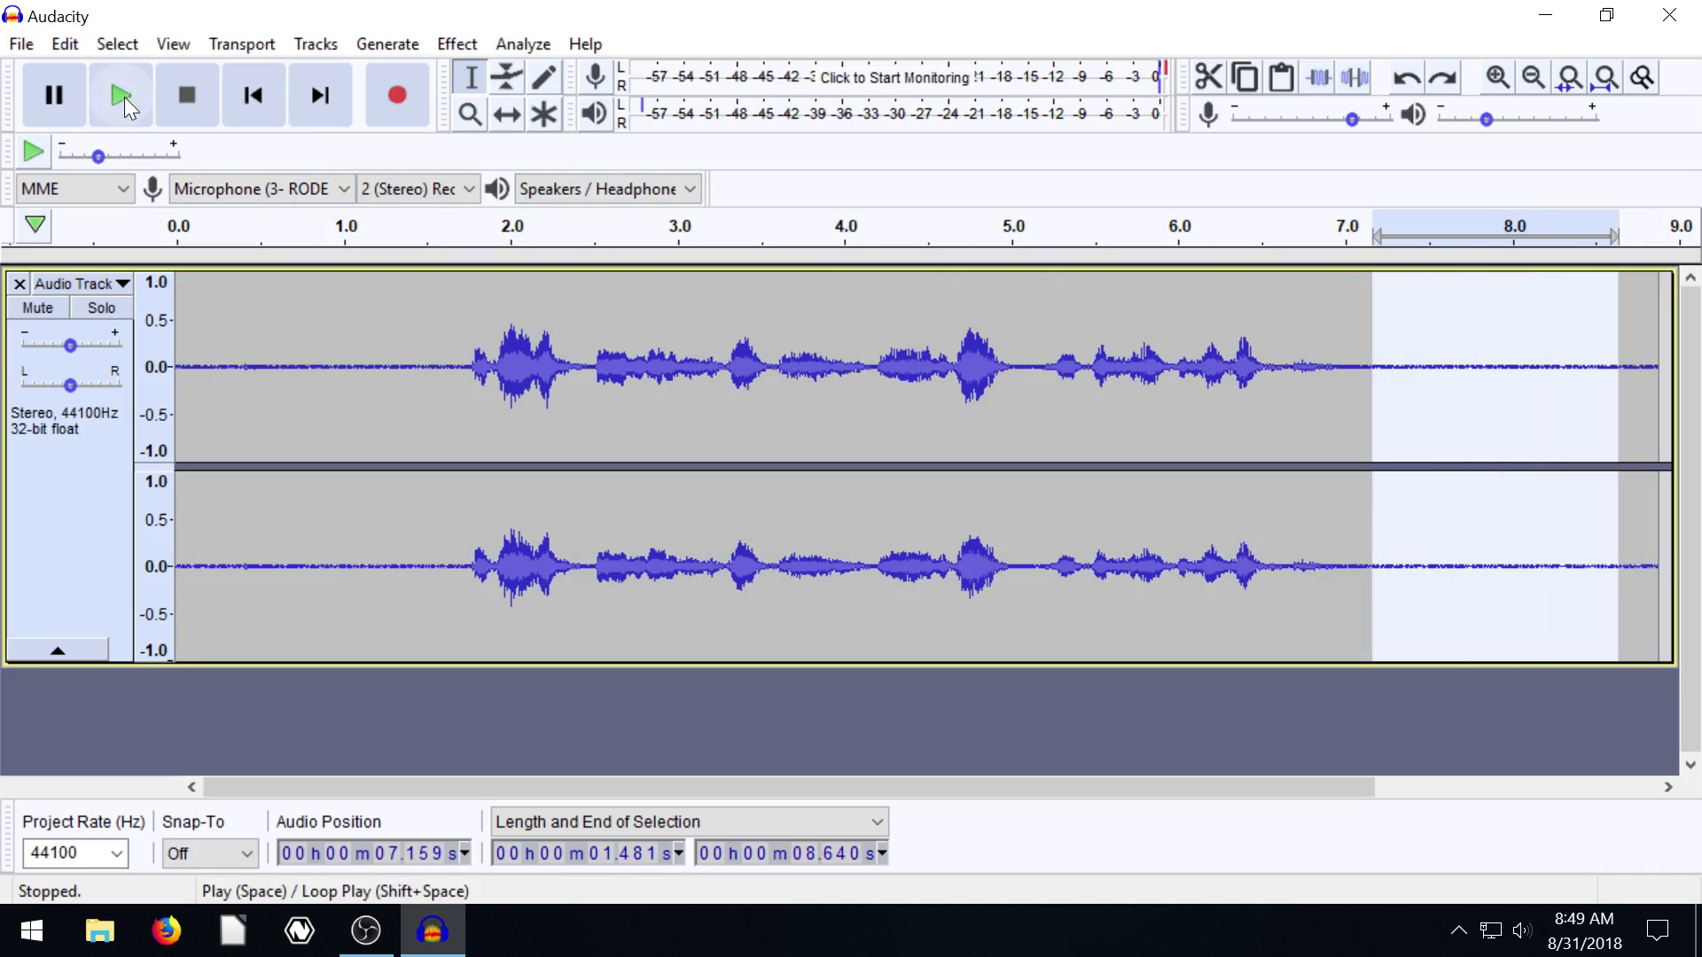
pyautogui.click(124, 97)
pyautogui.click(185, 98)
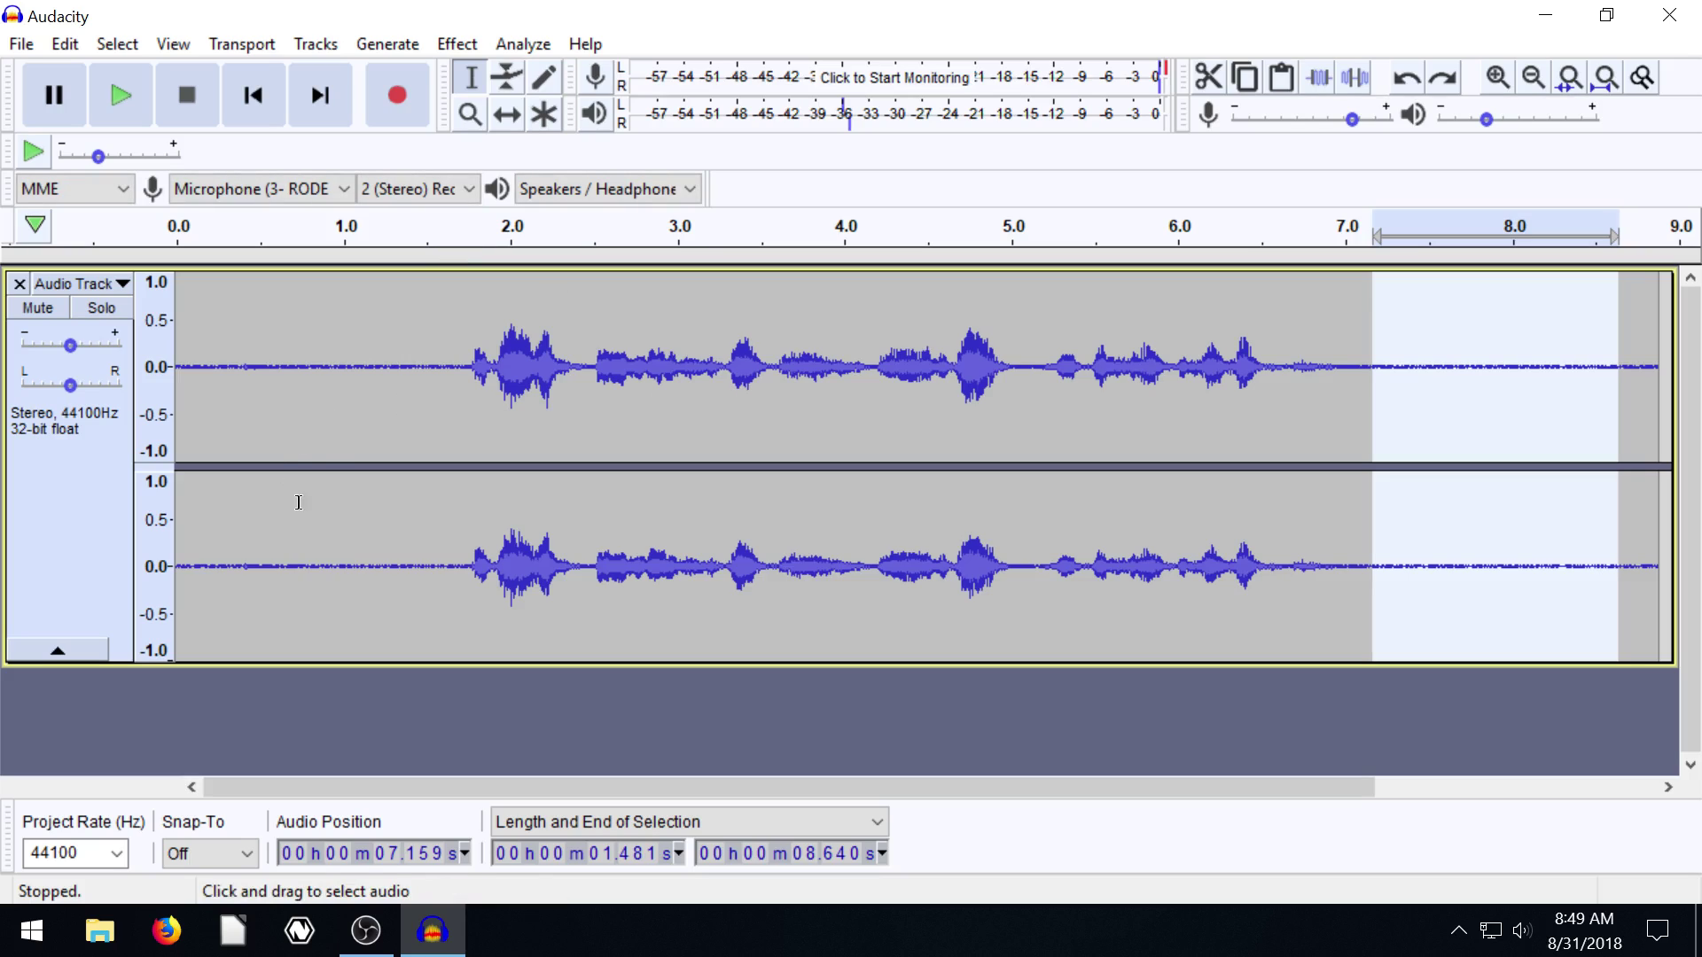
# Capture a fresh noise profile from 0.757–1.593 s, then reselect the whole track
pyautogui.click(390, 395)
pyautogui.moveTo(441, 383); pyautogui.dragTo(304, 380)
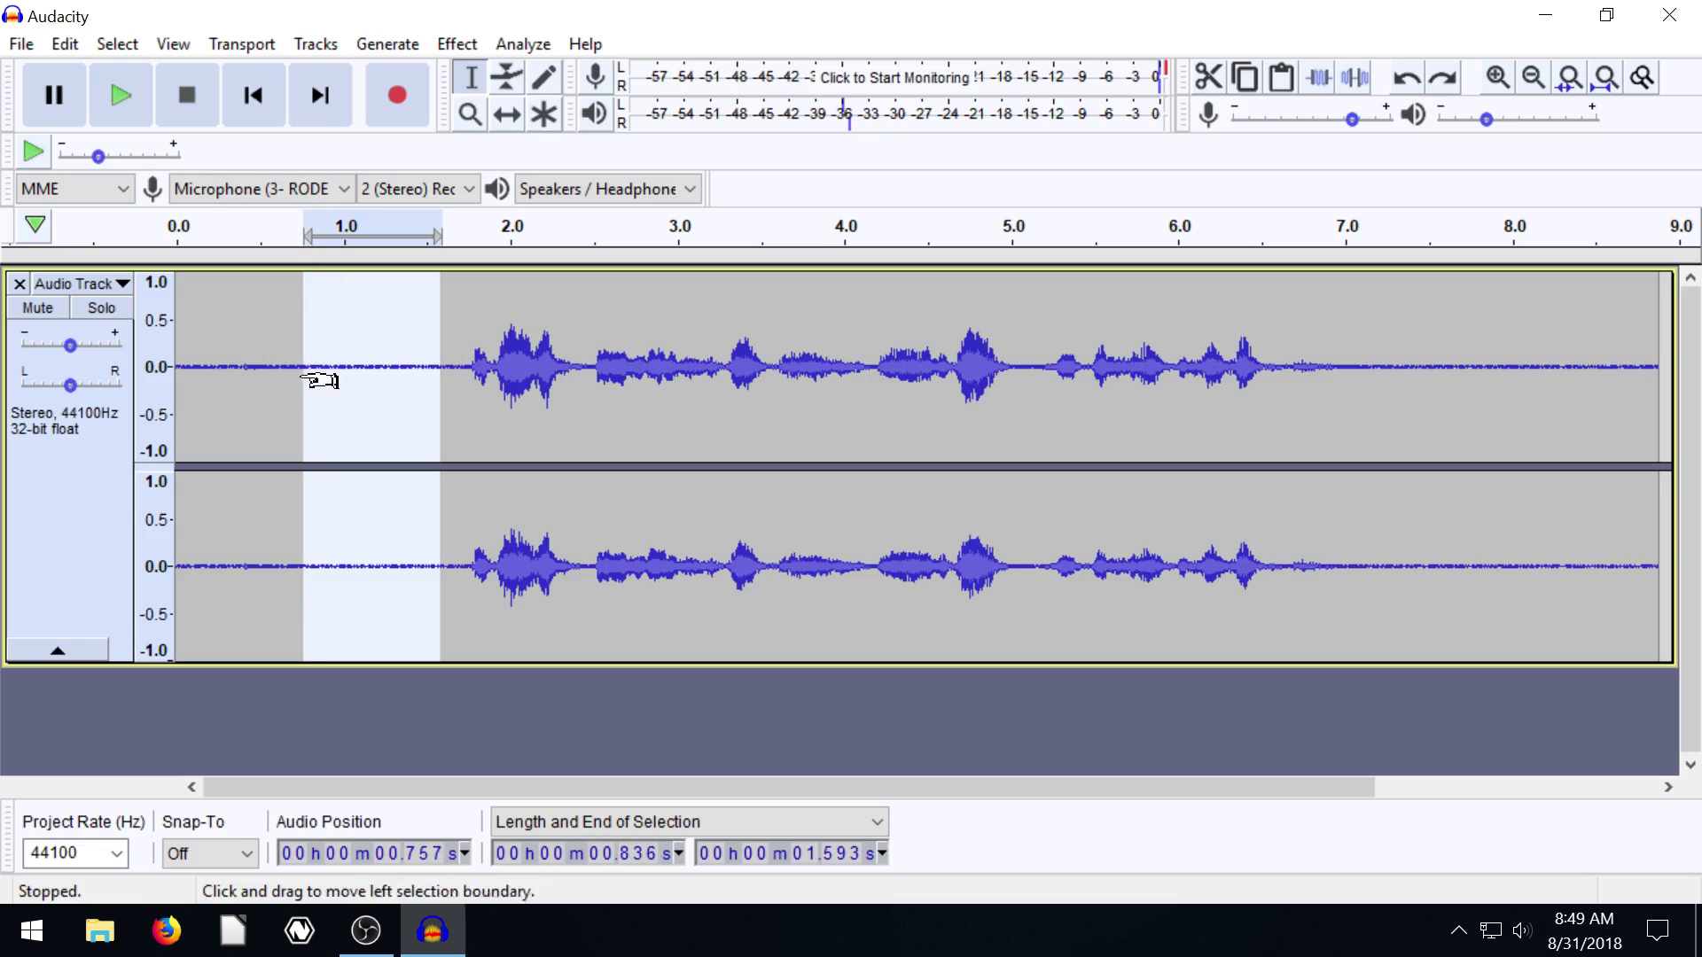
pyautogui.click(471, 37)
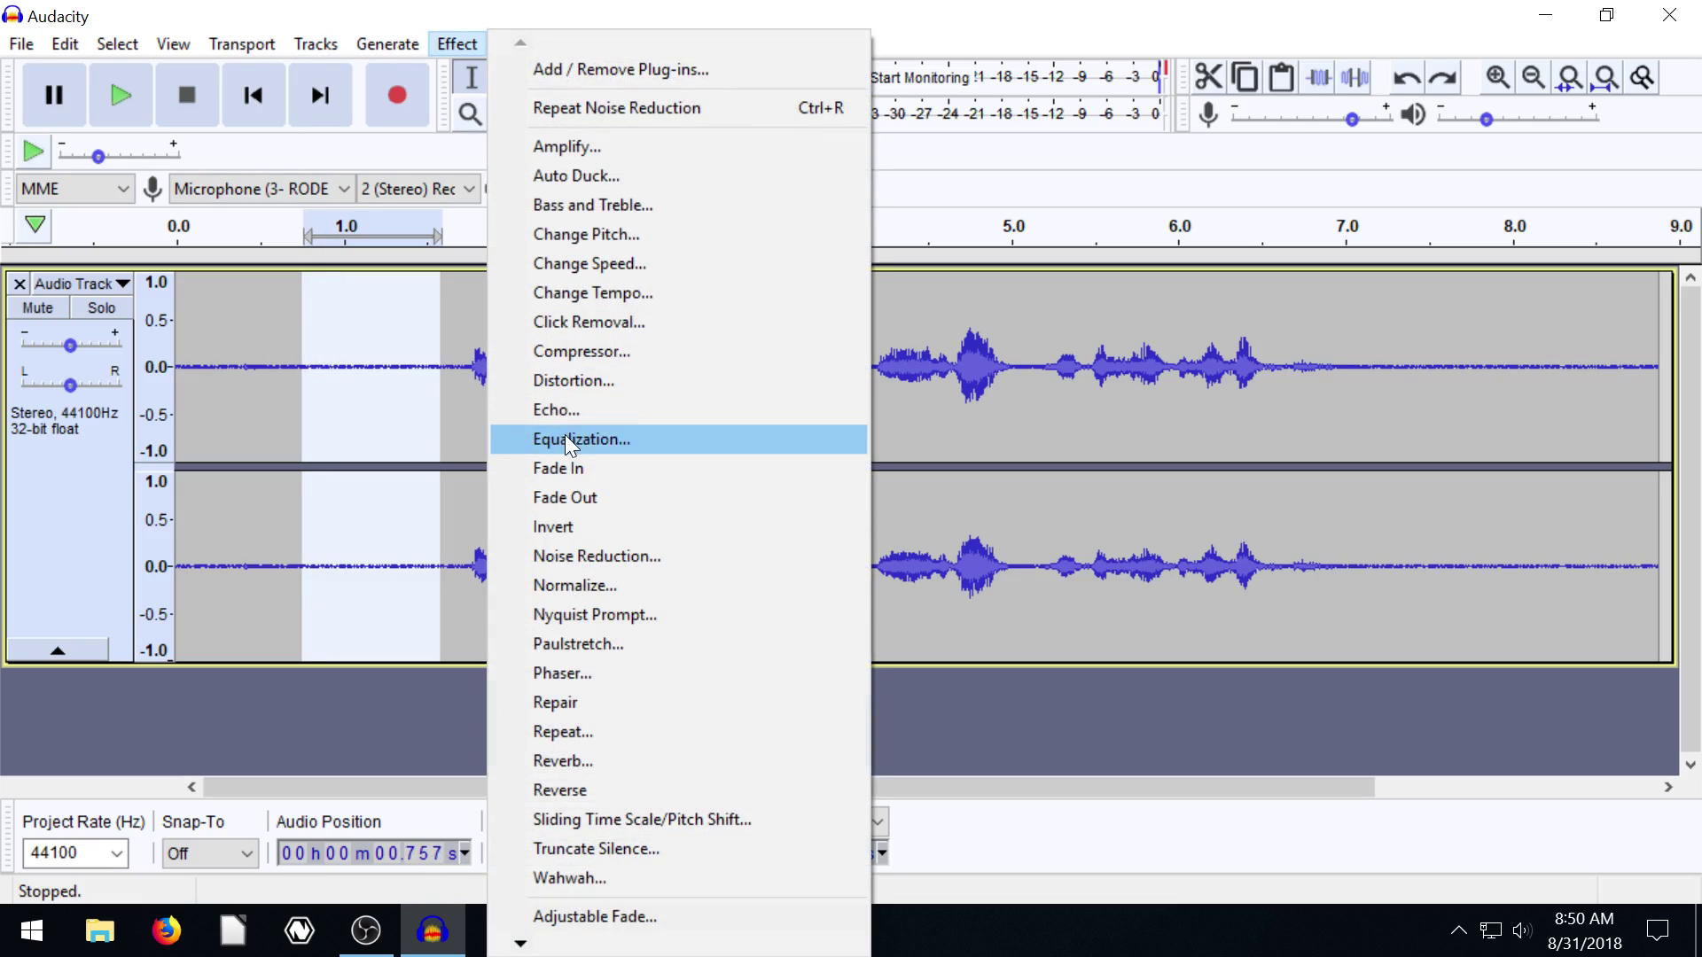
pyautogui.click(568, 554)
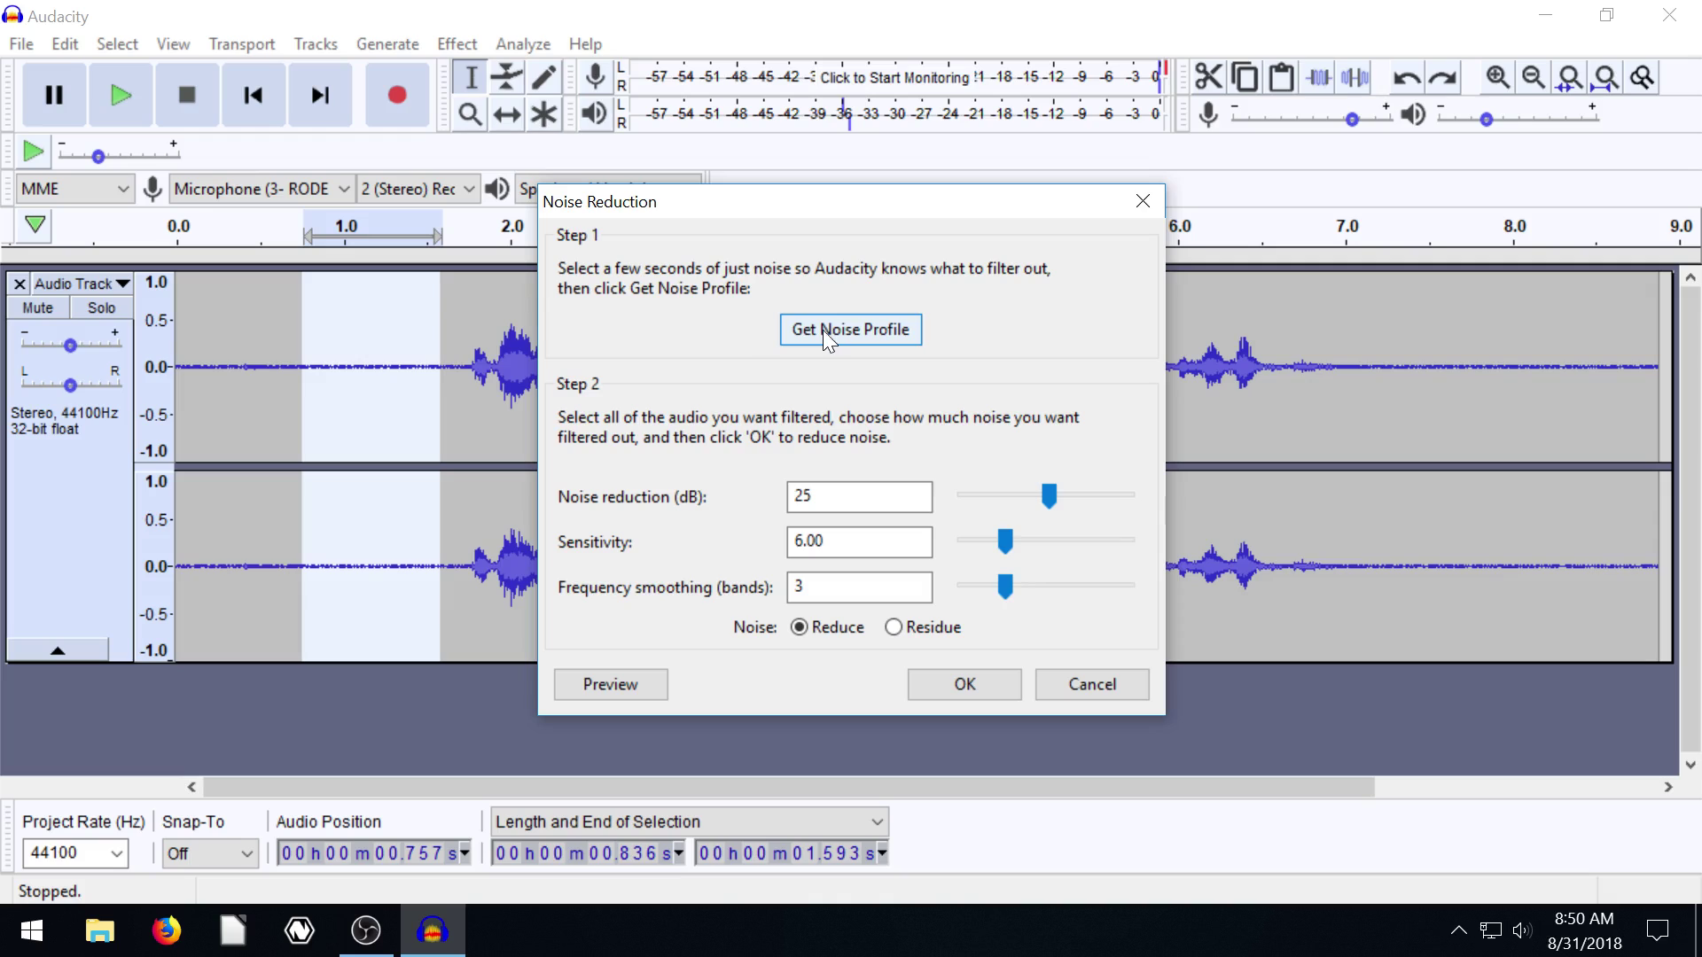
pyautogui.click(823, 329)
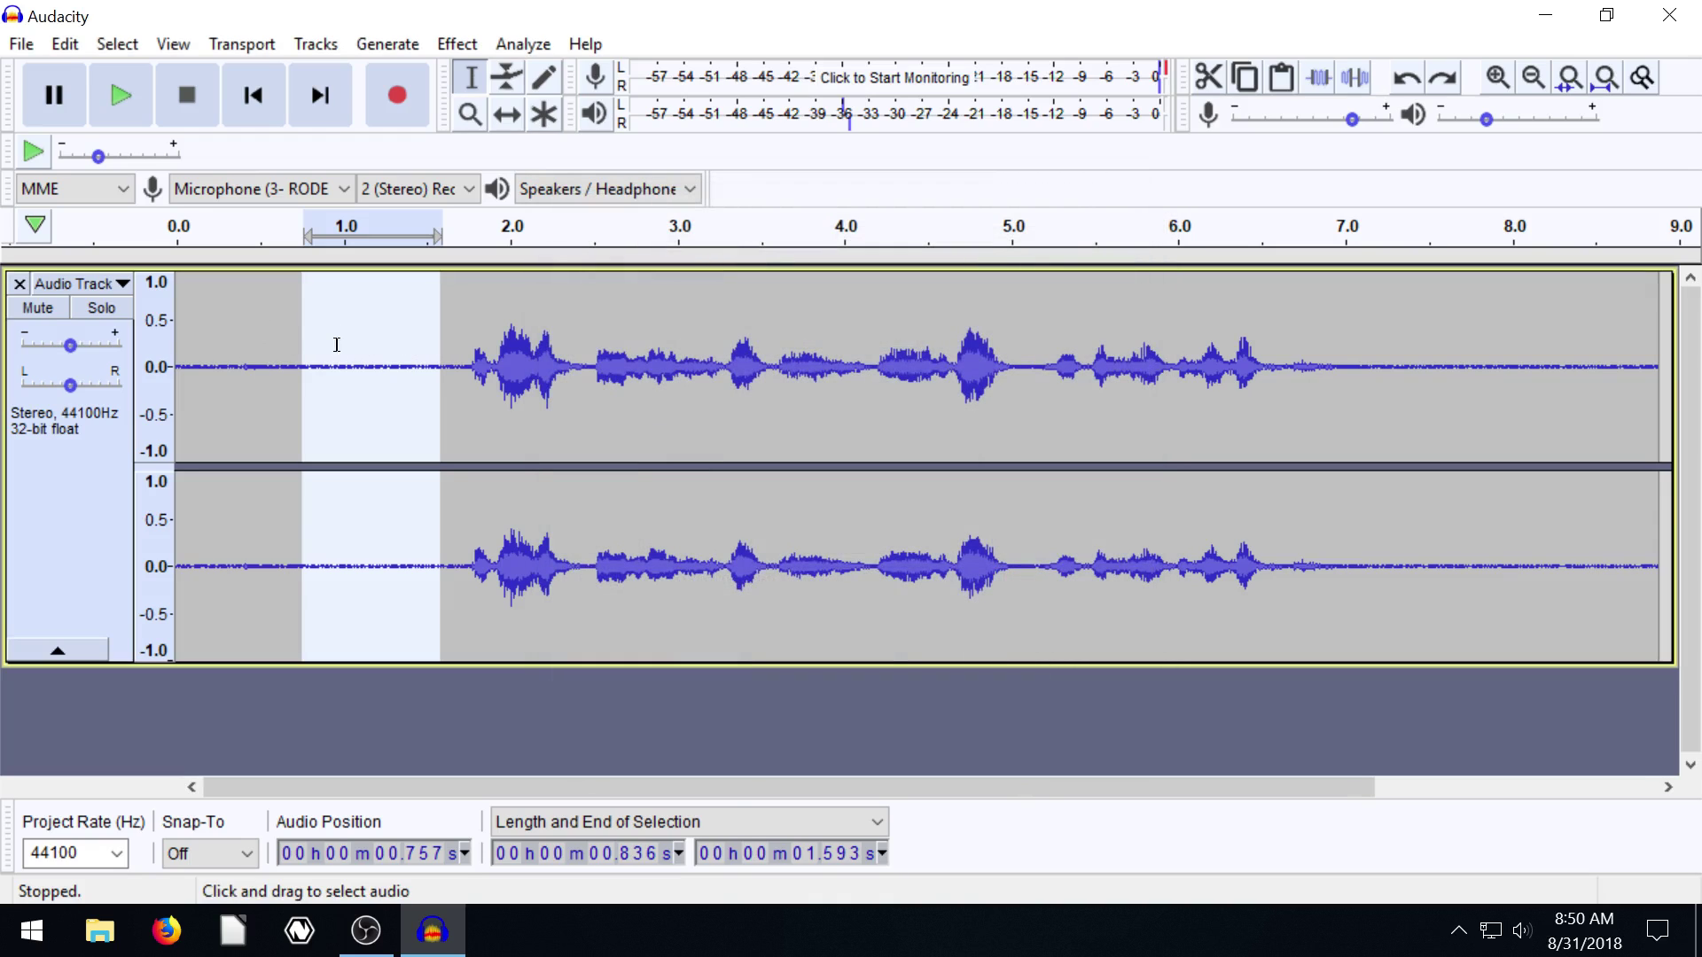
pyautogui.doubleClick(456, 334)
pyautogui.click(453, 46)
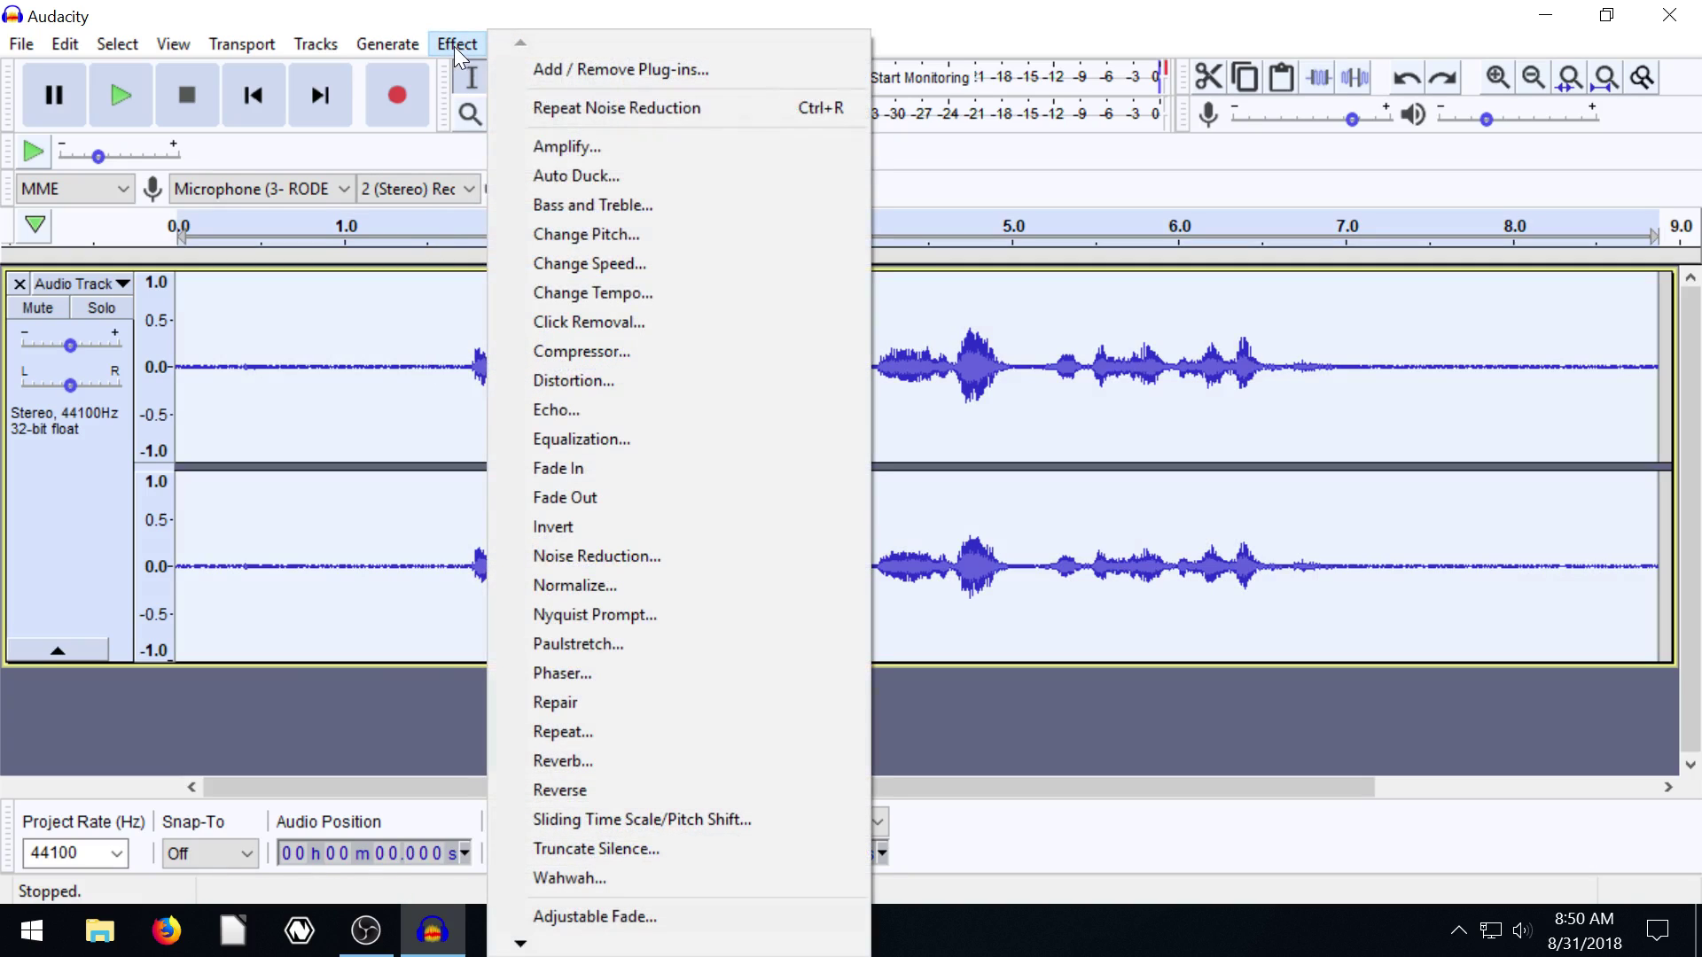
# Apply 25 dB Noise Reduction to the selected 0.231–1.481 s opening stretch
pyautogui.click(324, 460)
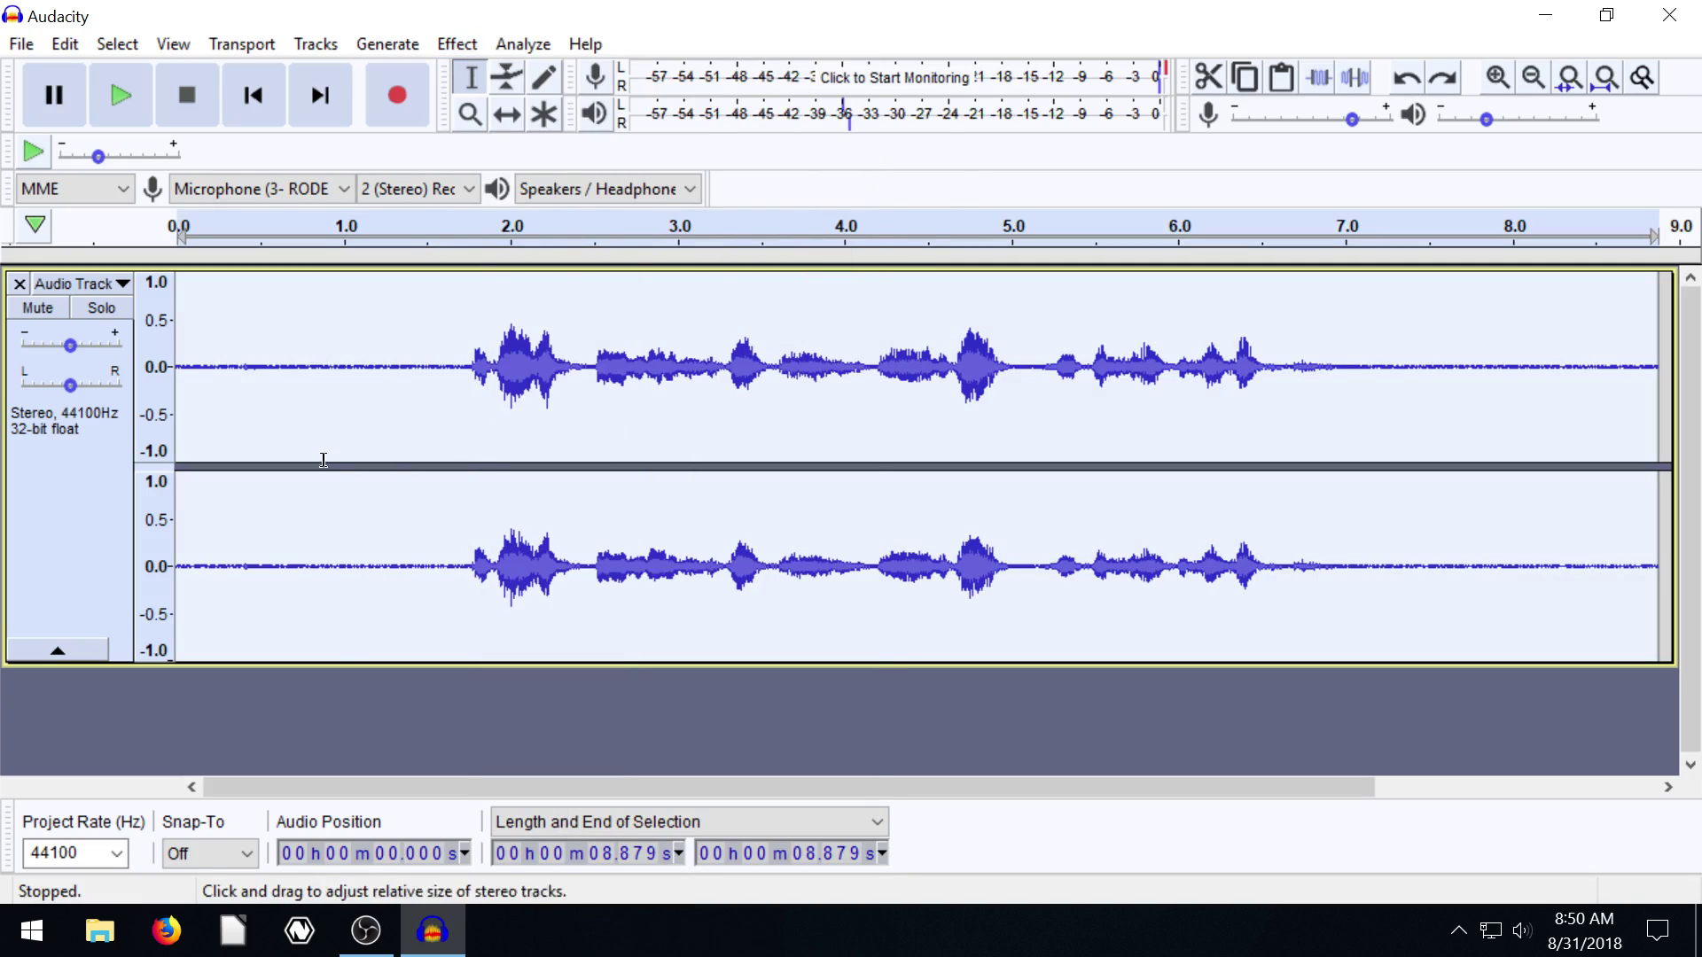
pyautogui.click(340, 428)
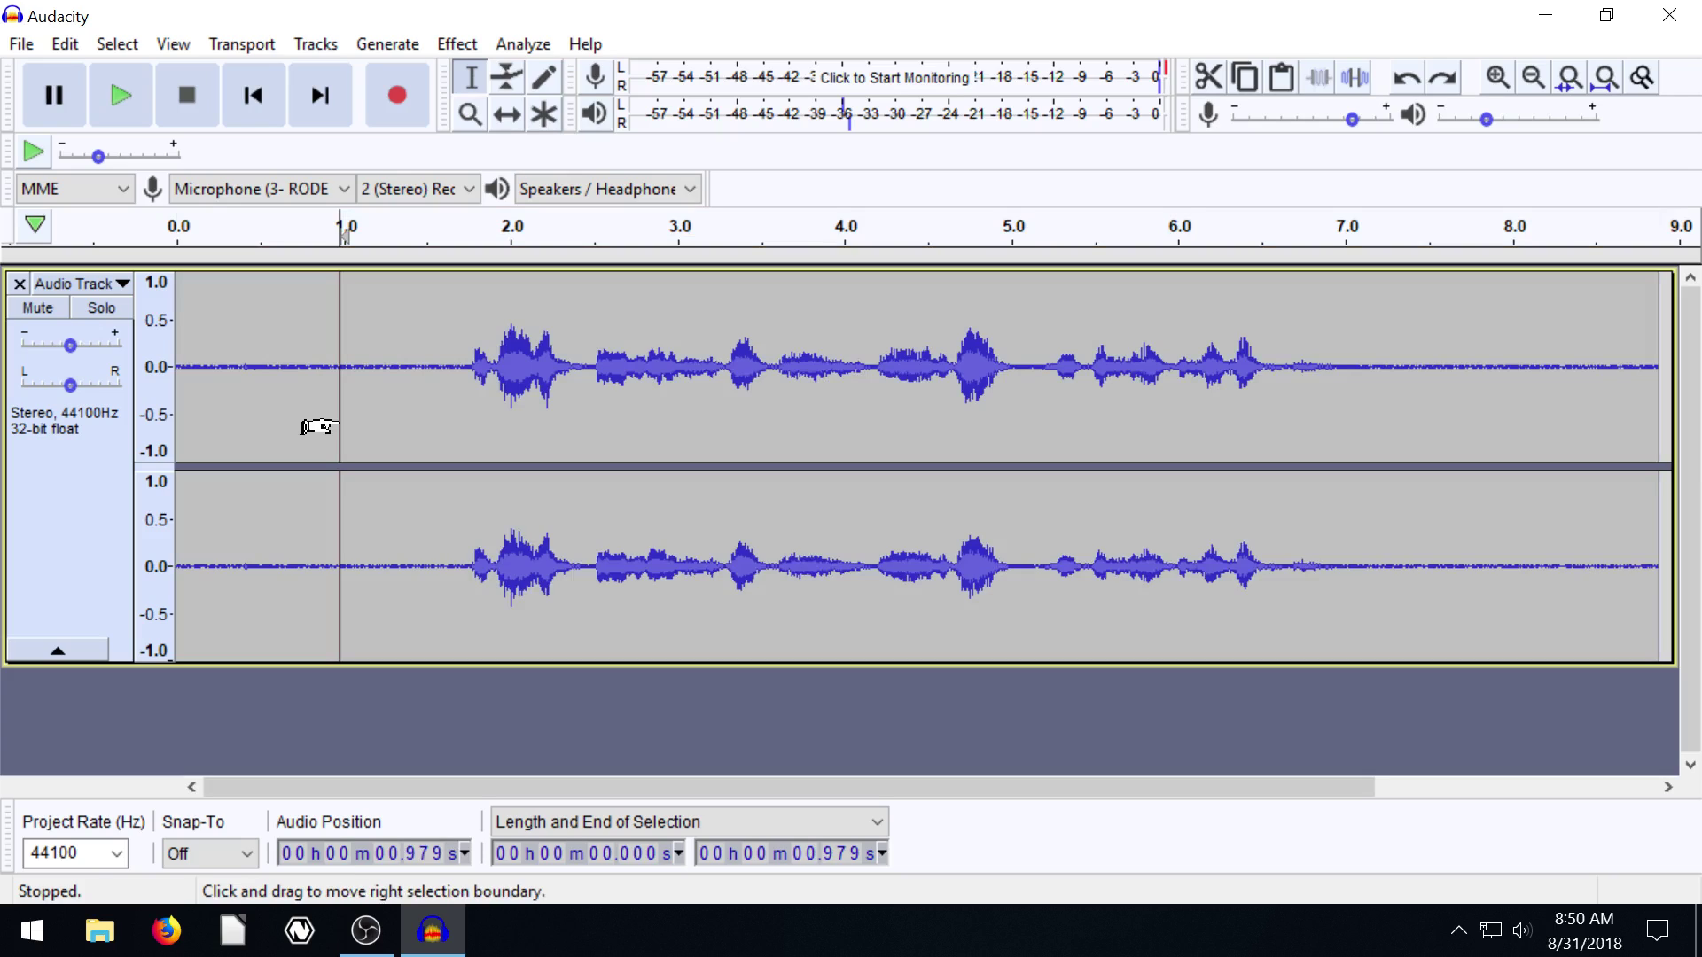
pyautogui.moveTo(424, 381); pyautogui.dragTo(216, 383)
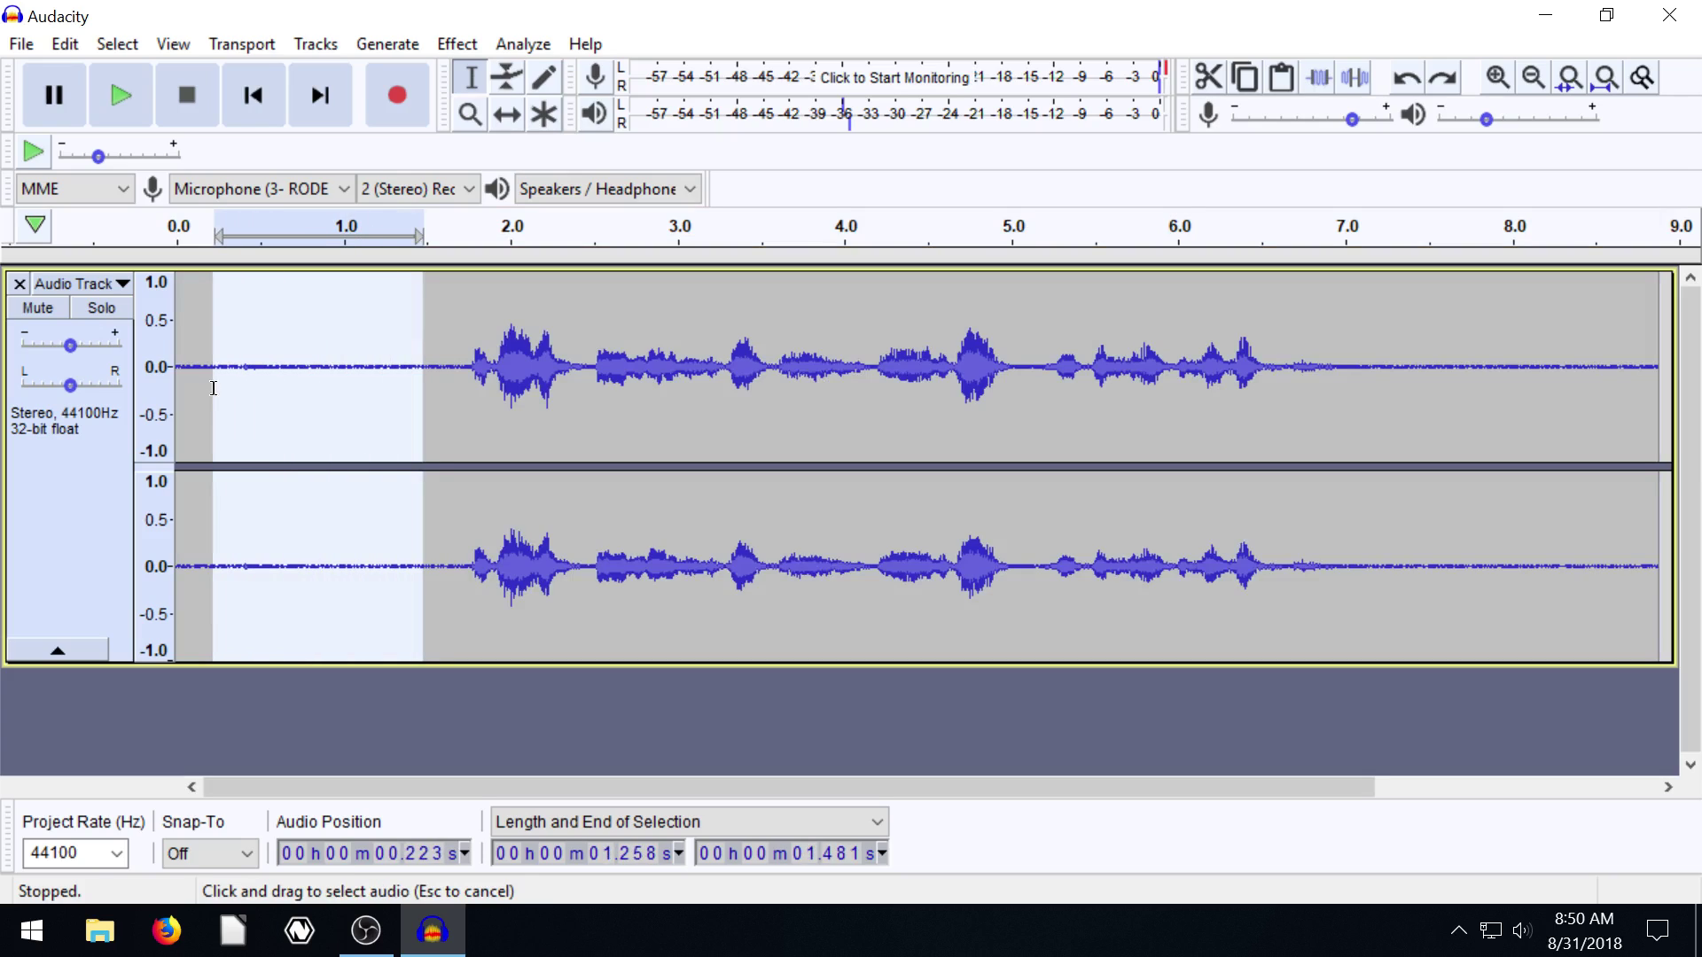
pyautogui.click(440, 45)
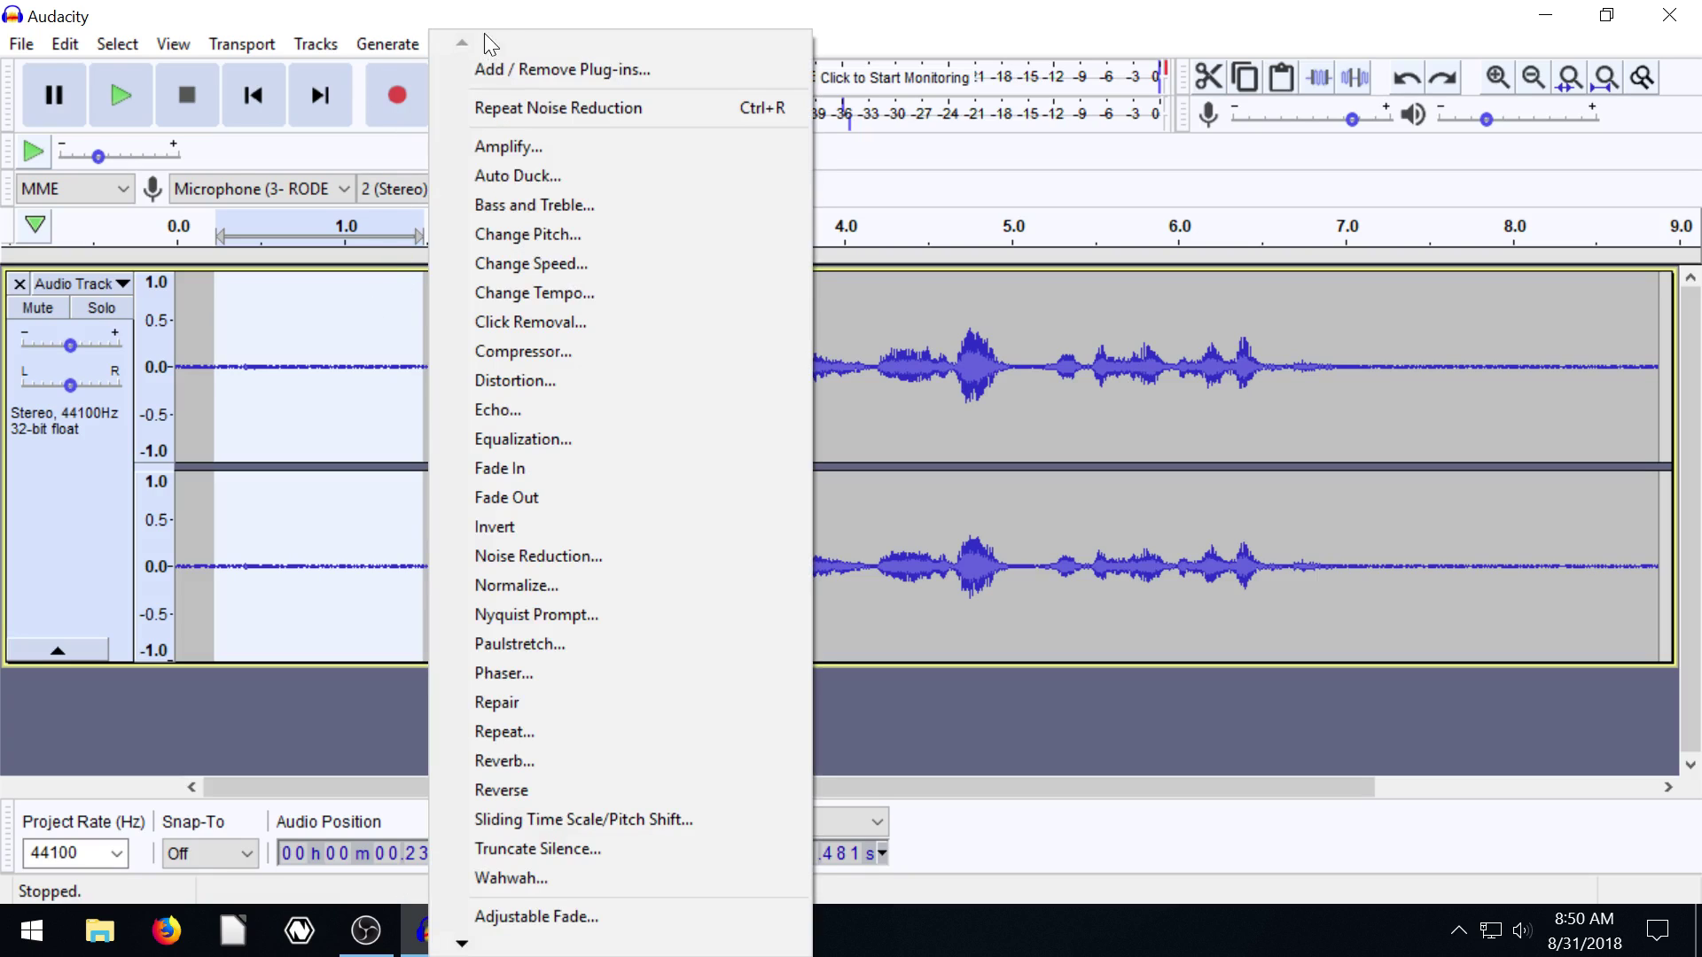
pyautogui.click(484, 34)
pyautogui.click(457, 44)
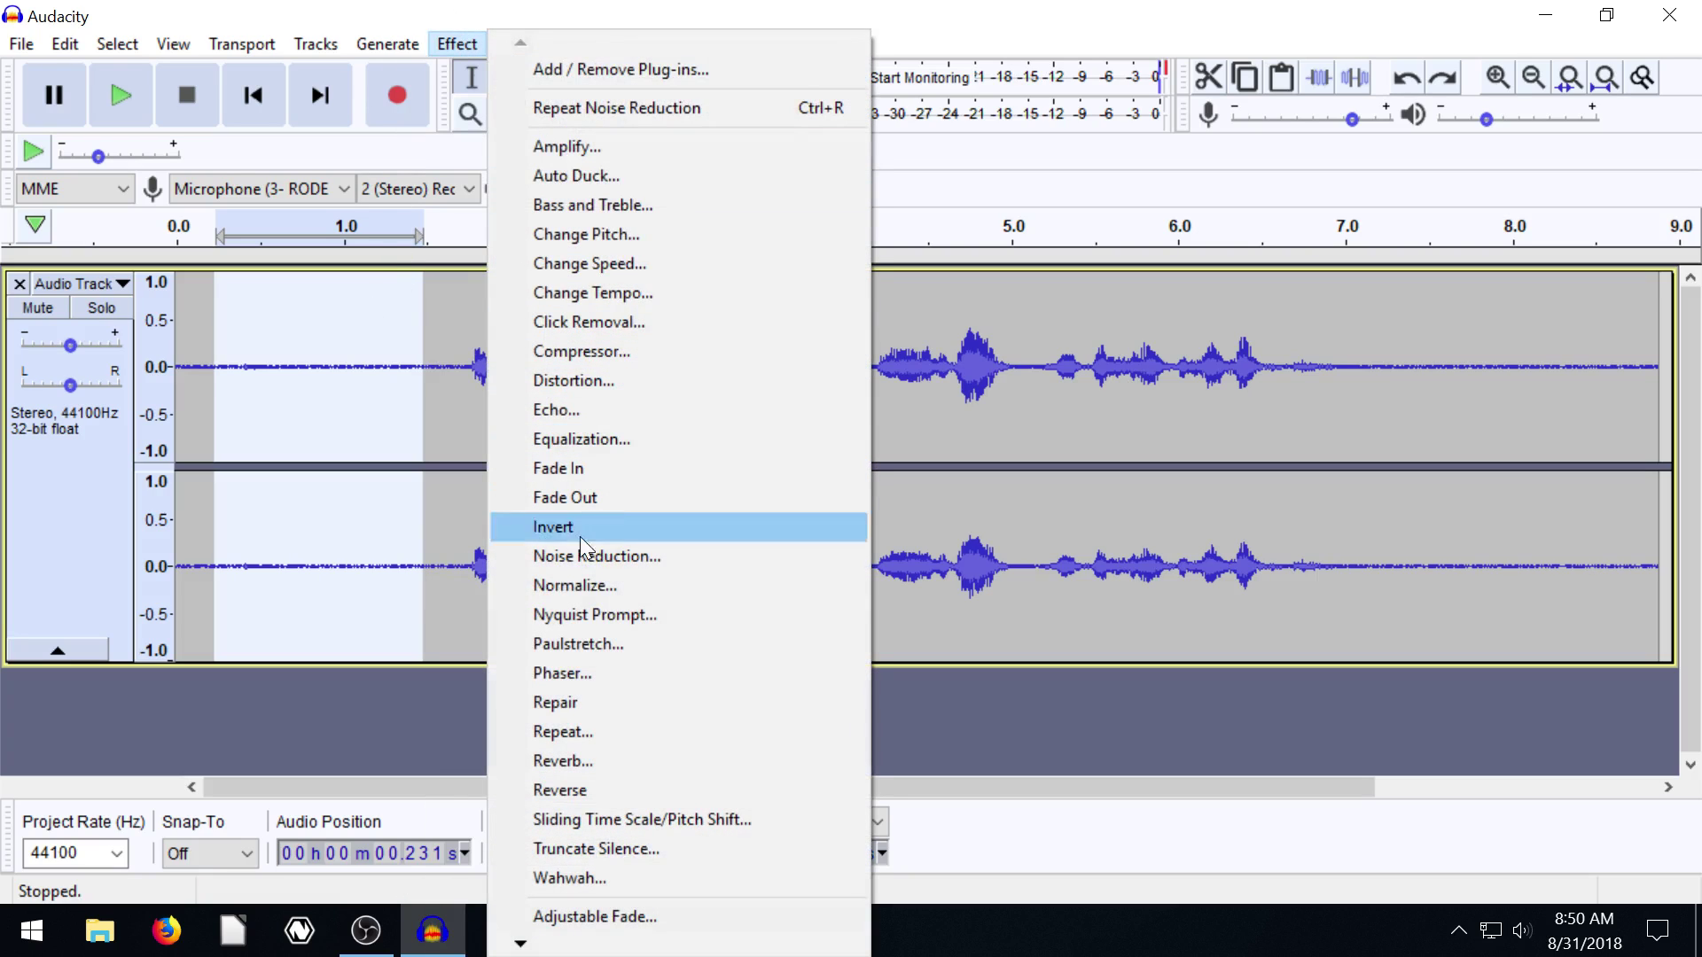
pyautogui.click(558, 557)
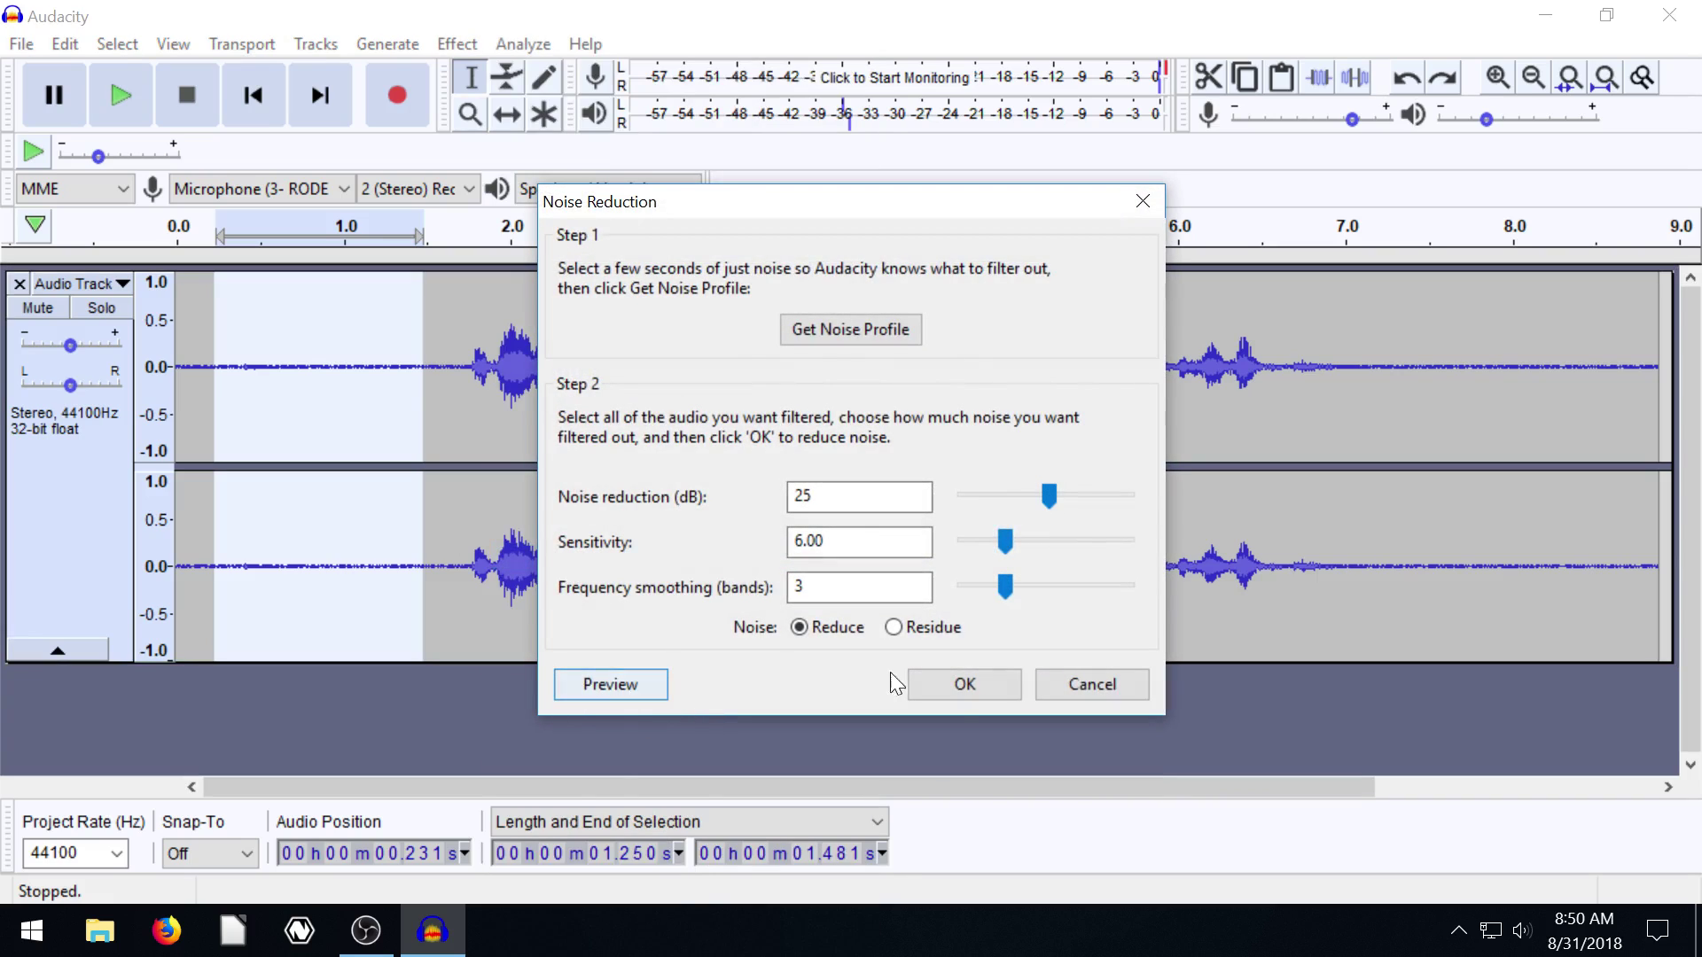
pyautogui.click(963, 684)
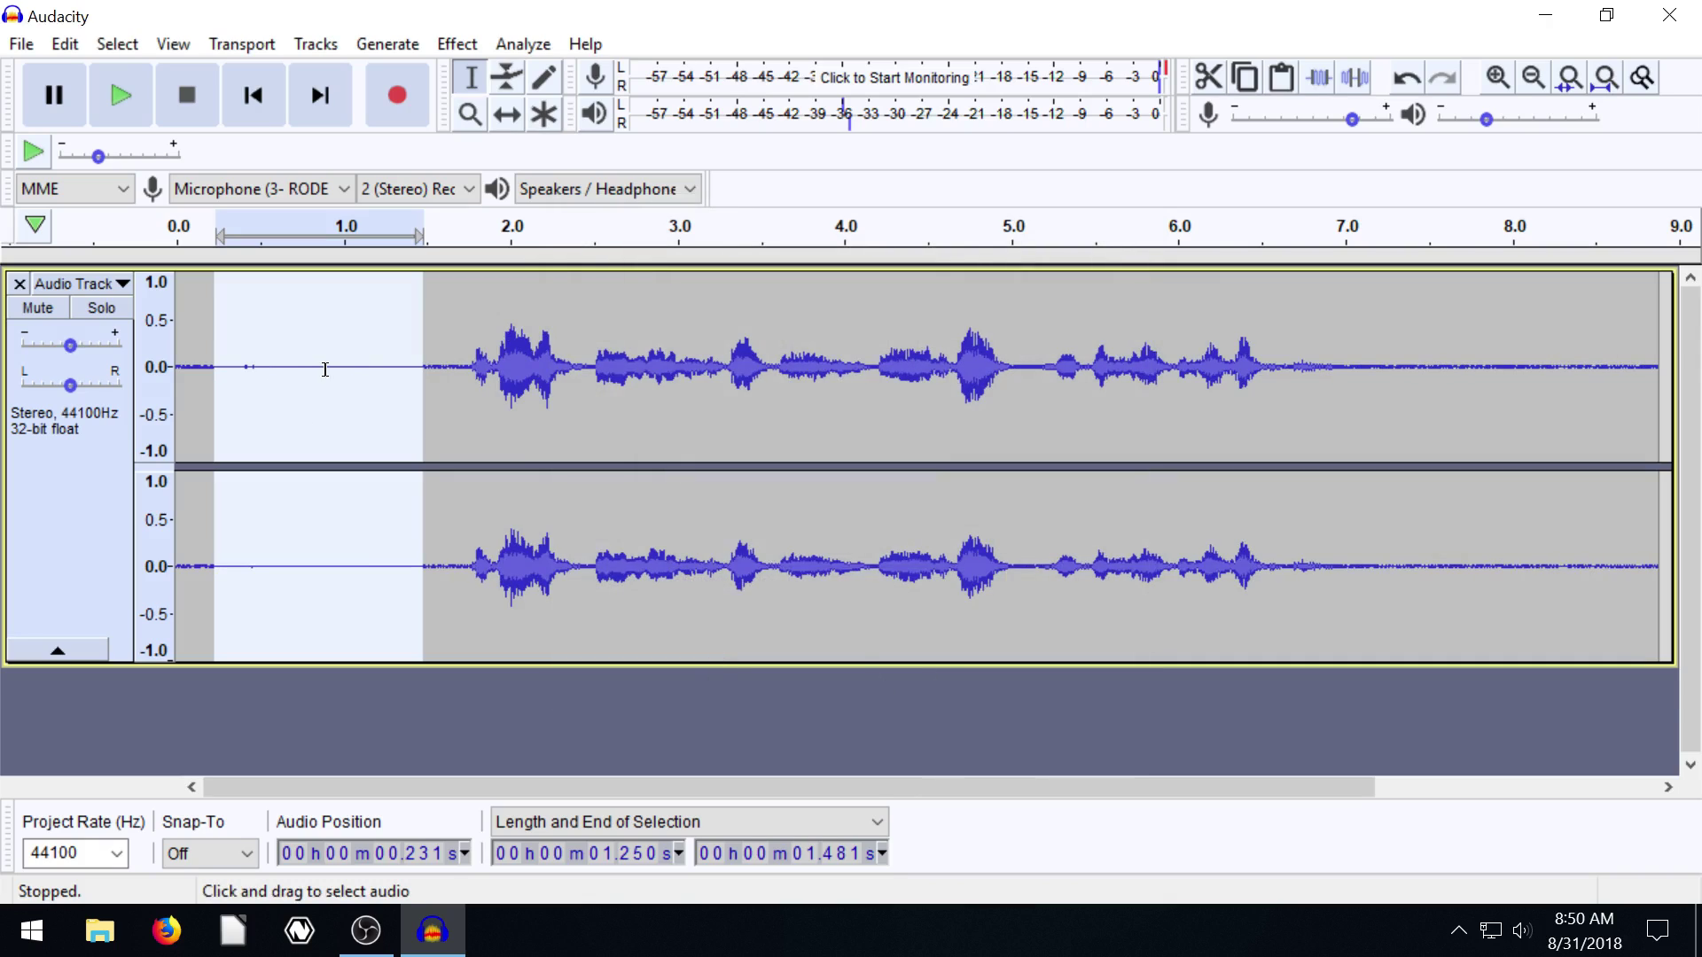
# Play the cleaned opening from 0.653 s to check the noise is gone
pyautogui.click(444, 379)
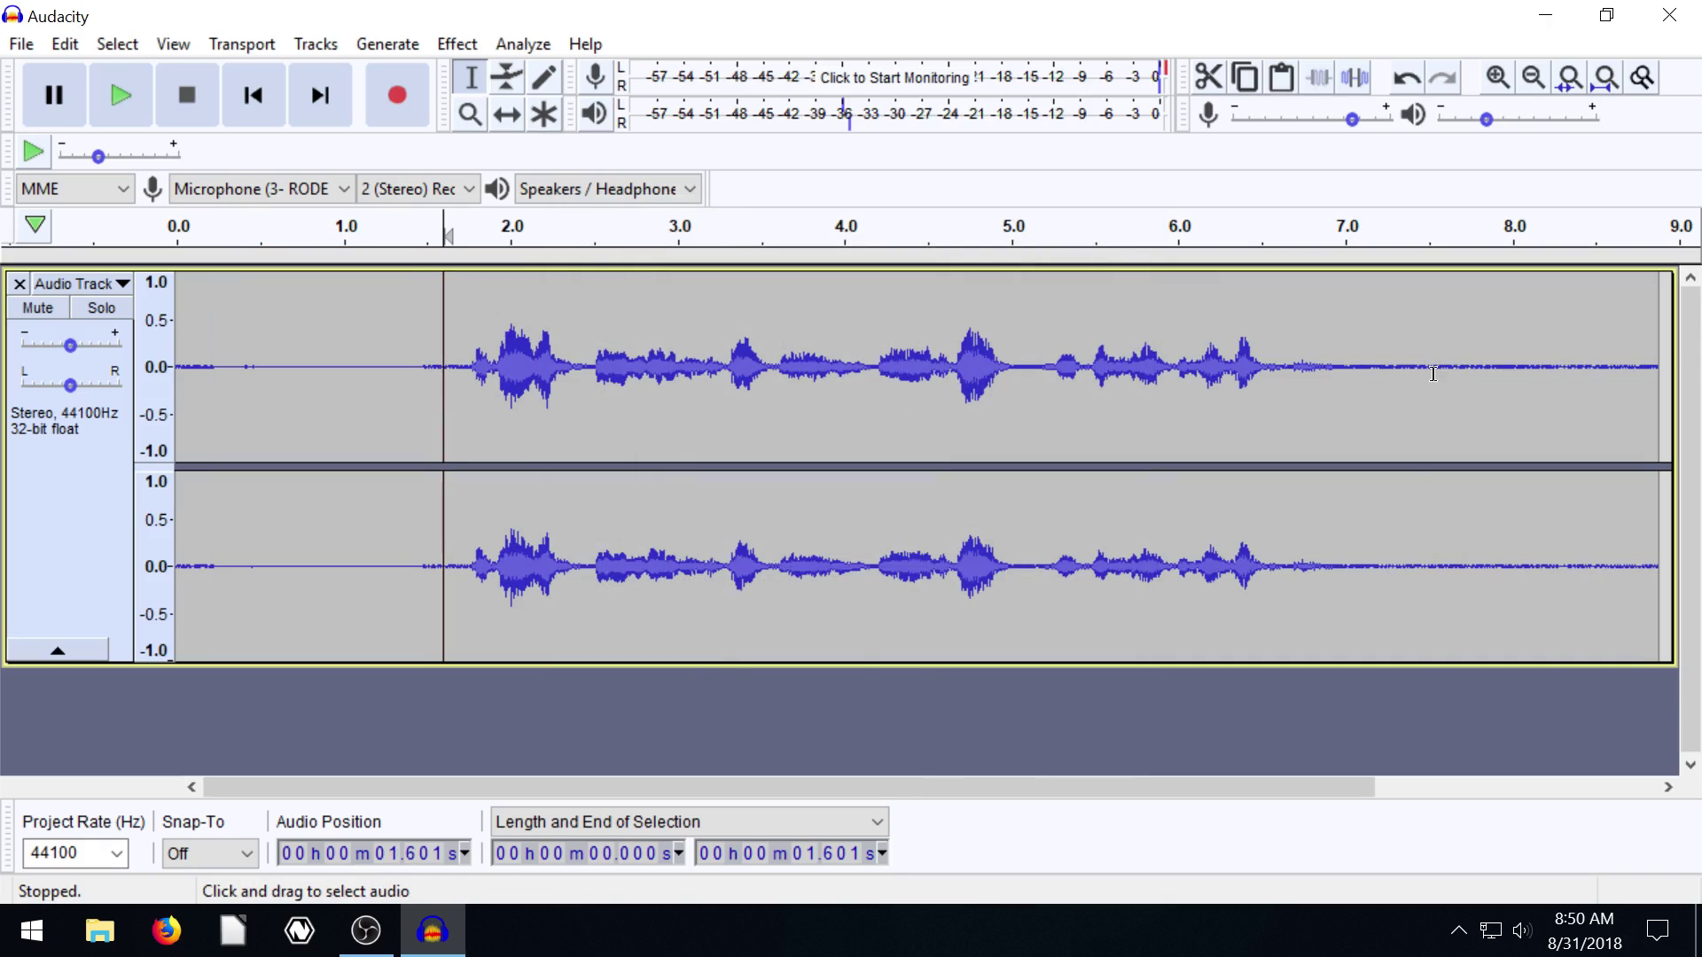
pyautogui.moveTo(1417, 373); pyautogui.dragTo(1590, 373)
pyautogui.moveTo(779, 381); pyautogui.dragTo(1074, 381)
pyautogui.click(335, 390)
pyautogui.click(285, 372)
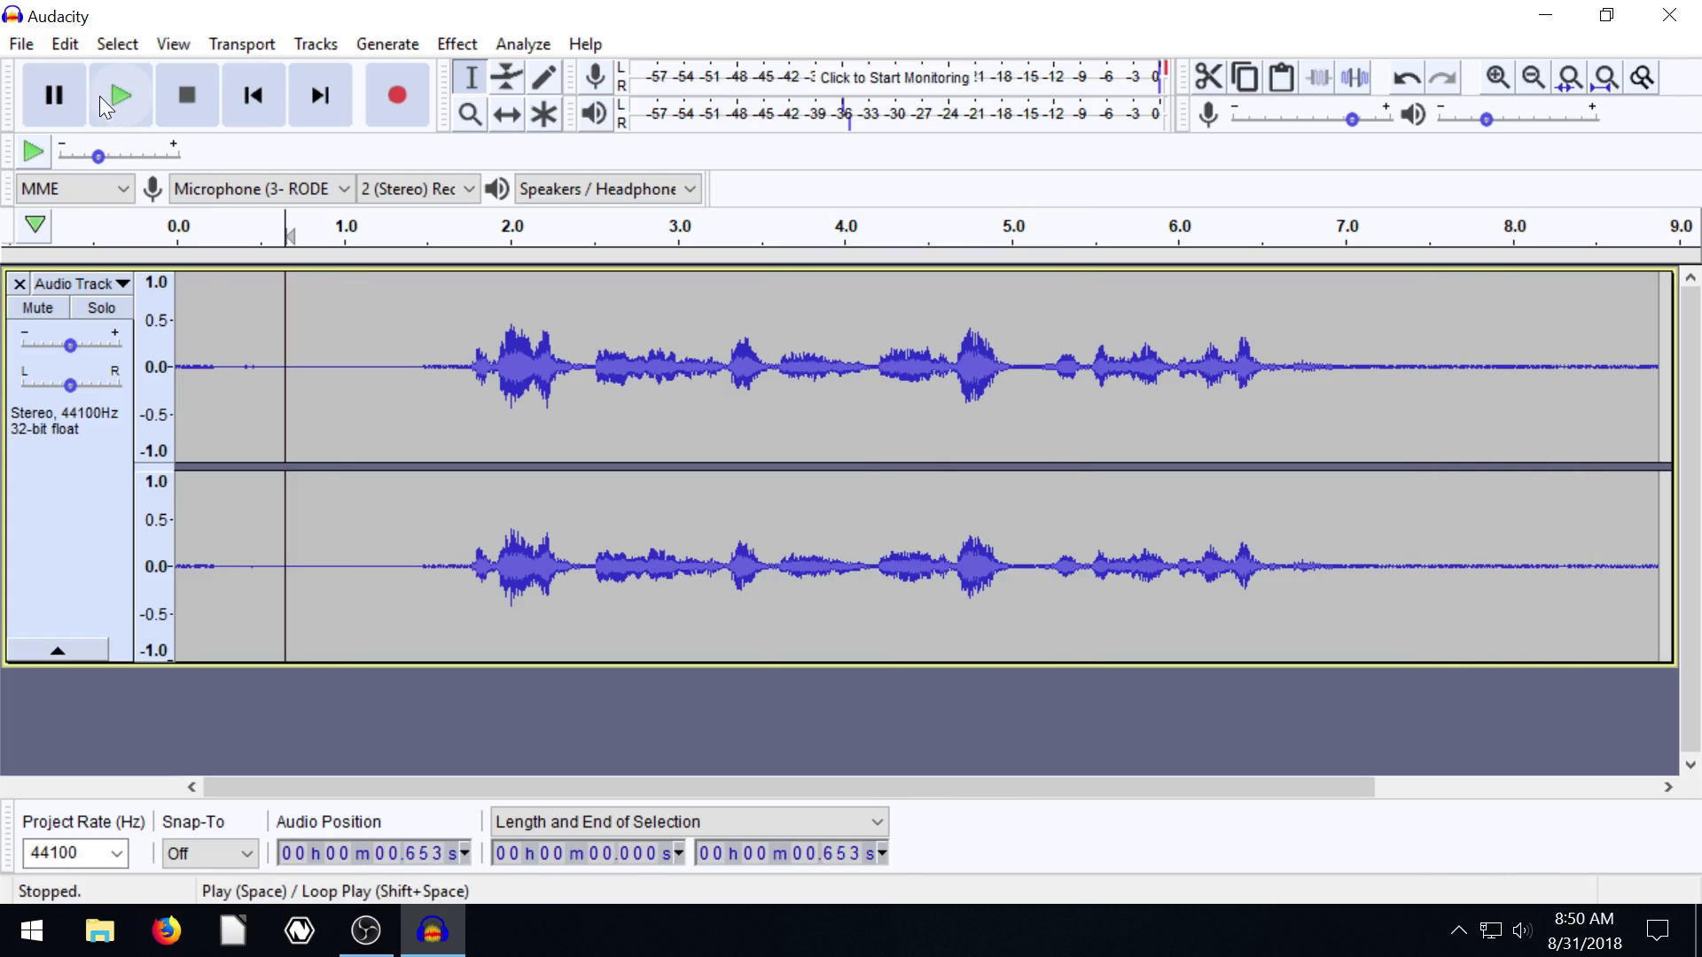
pyautogui.click(114, 95)
pyautogui.click(181, 97)
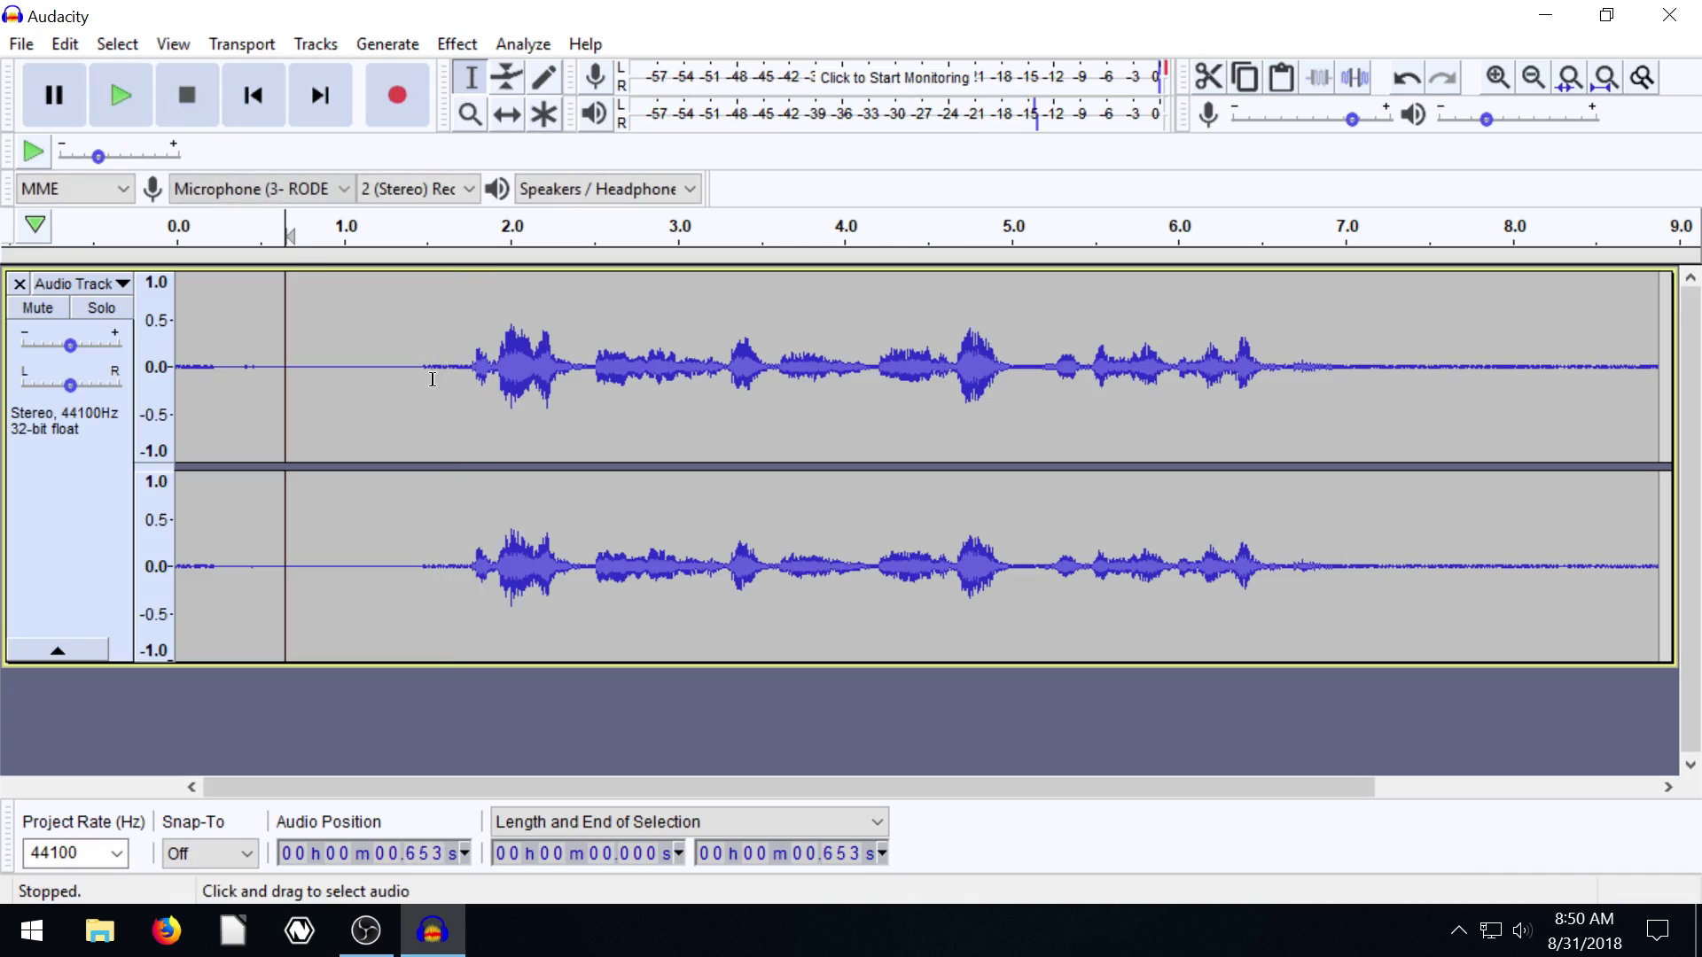
# Select just the quiet fan-noise tail from 7.366 s to 8.752 s, leaving effects unapplied
pyautogui.hotkey('ctrl', 'a')
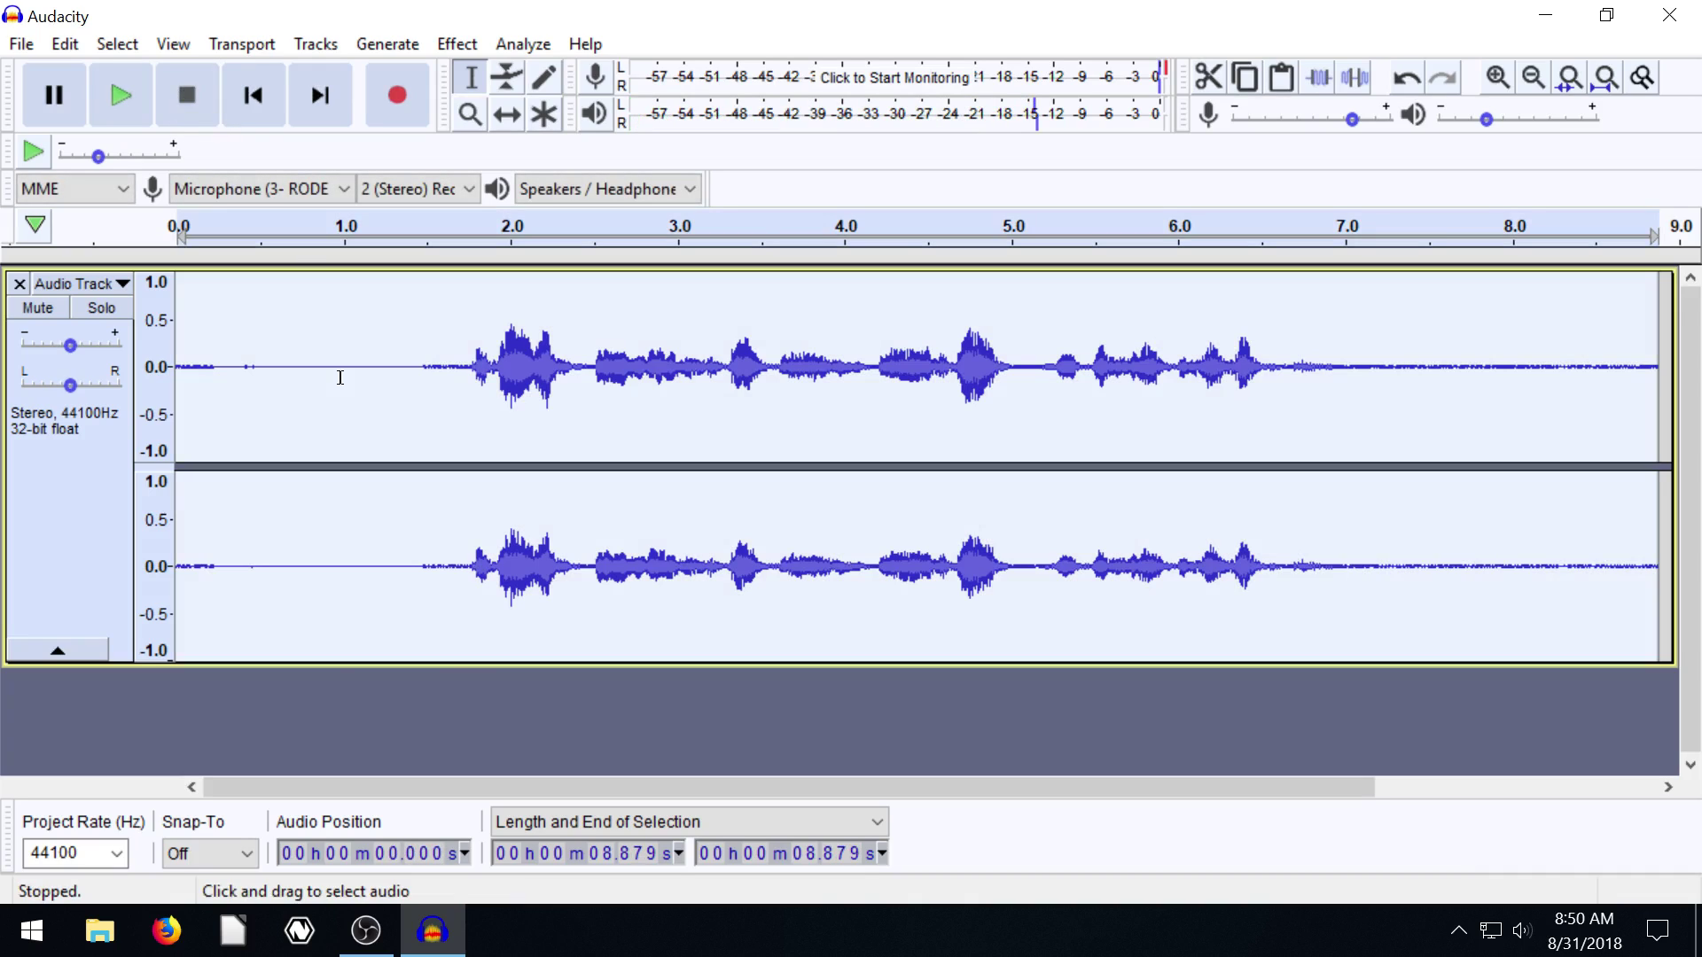
pyautogui.click(751, 395)
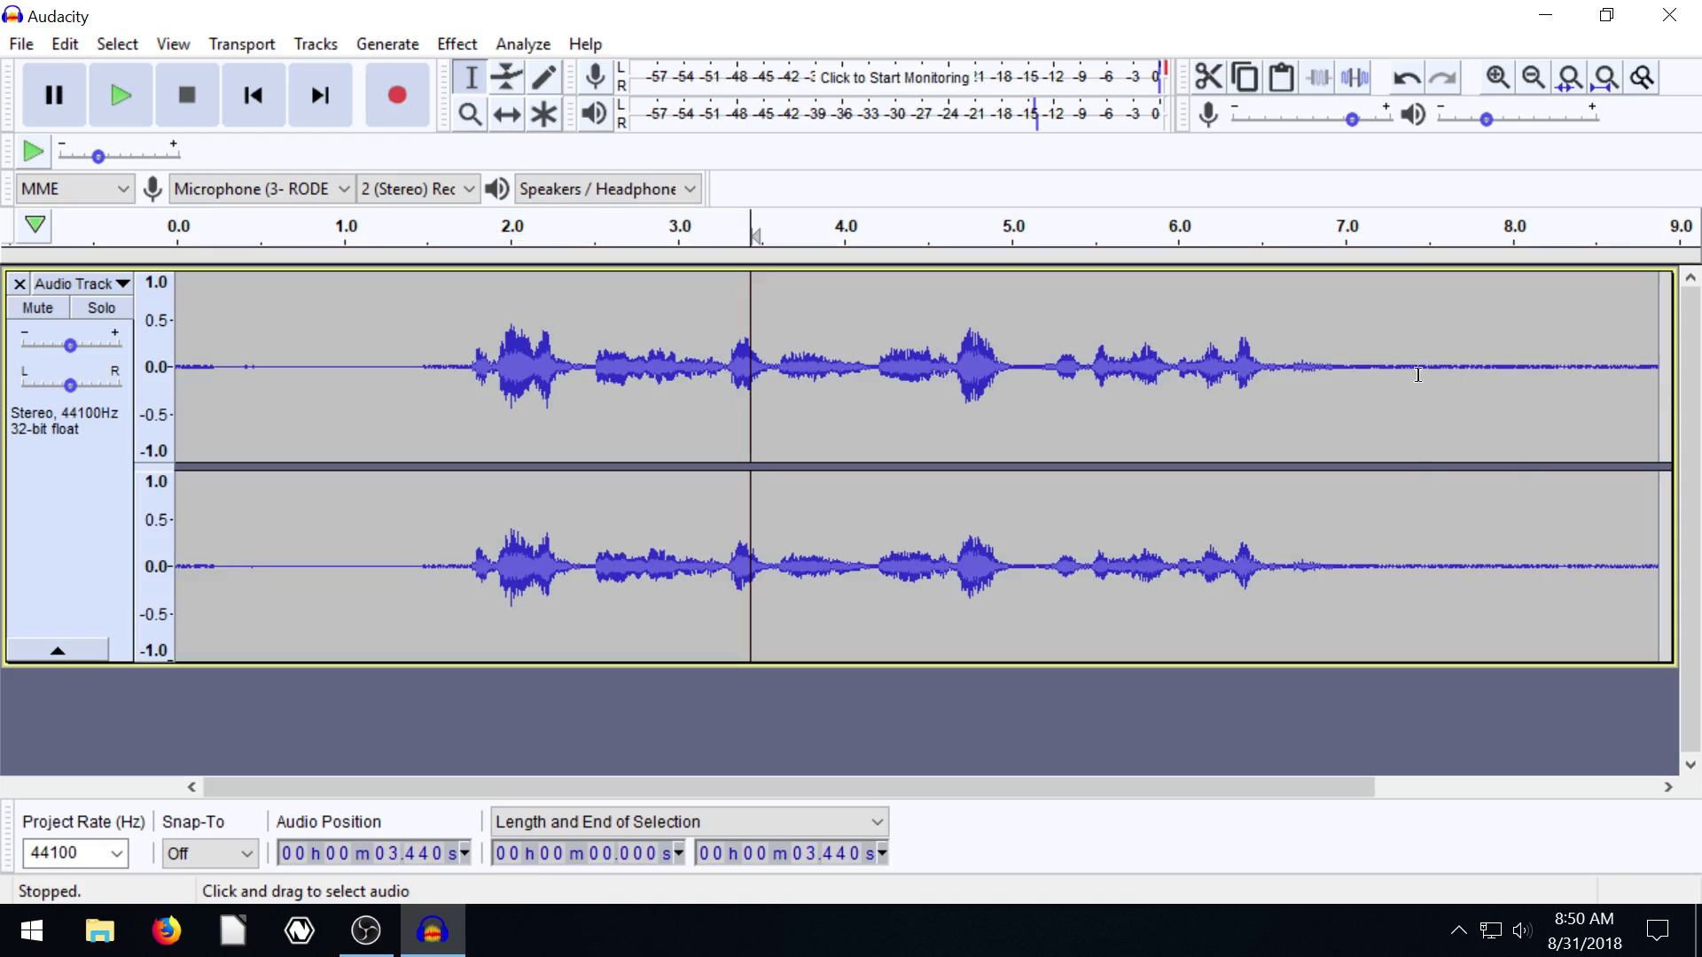
pyautogui.moveTo(1406, 374); pyautogui.dragTo(1637, 374)
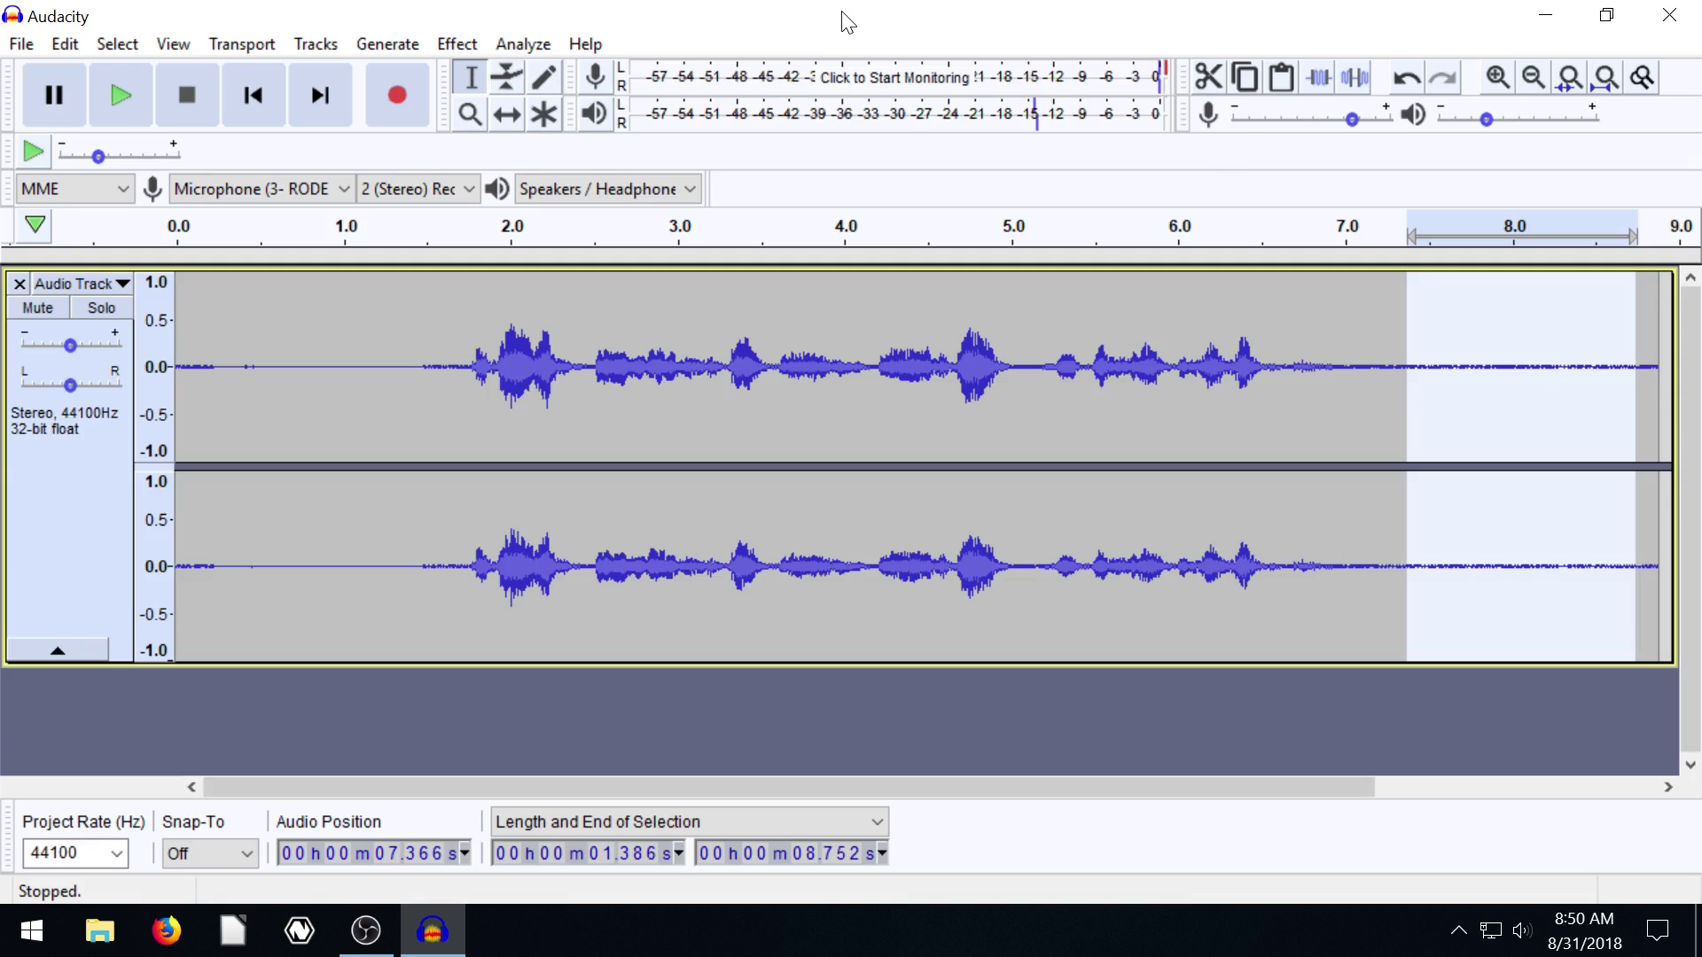
pyautogui.click(443, 43)
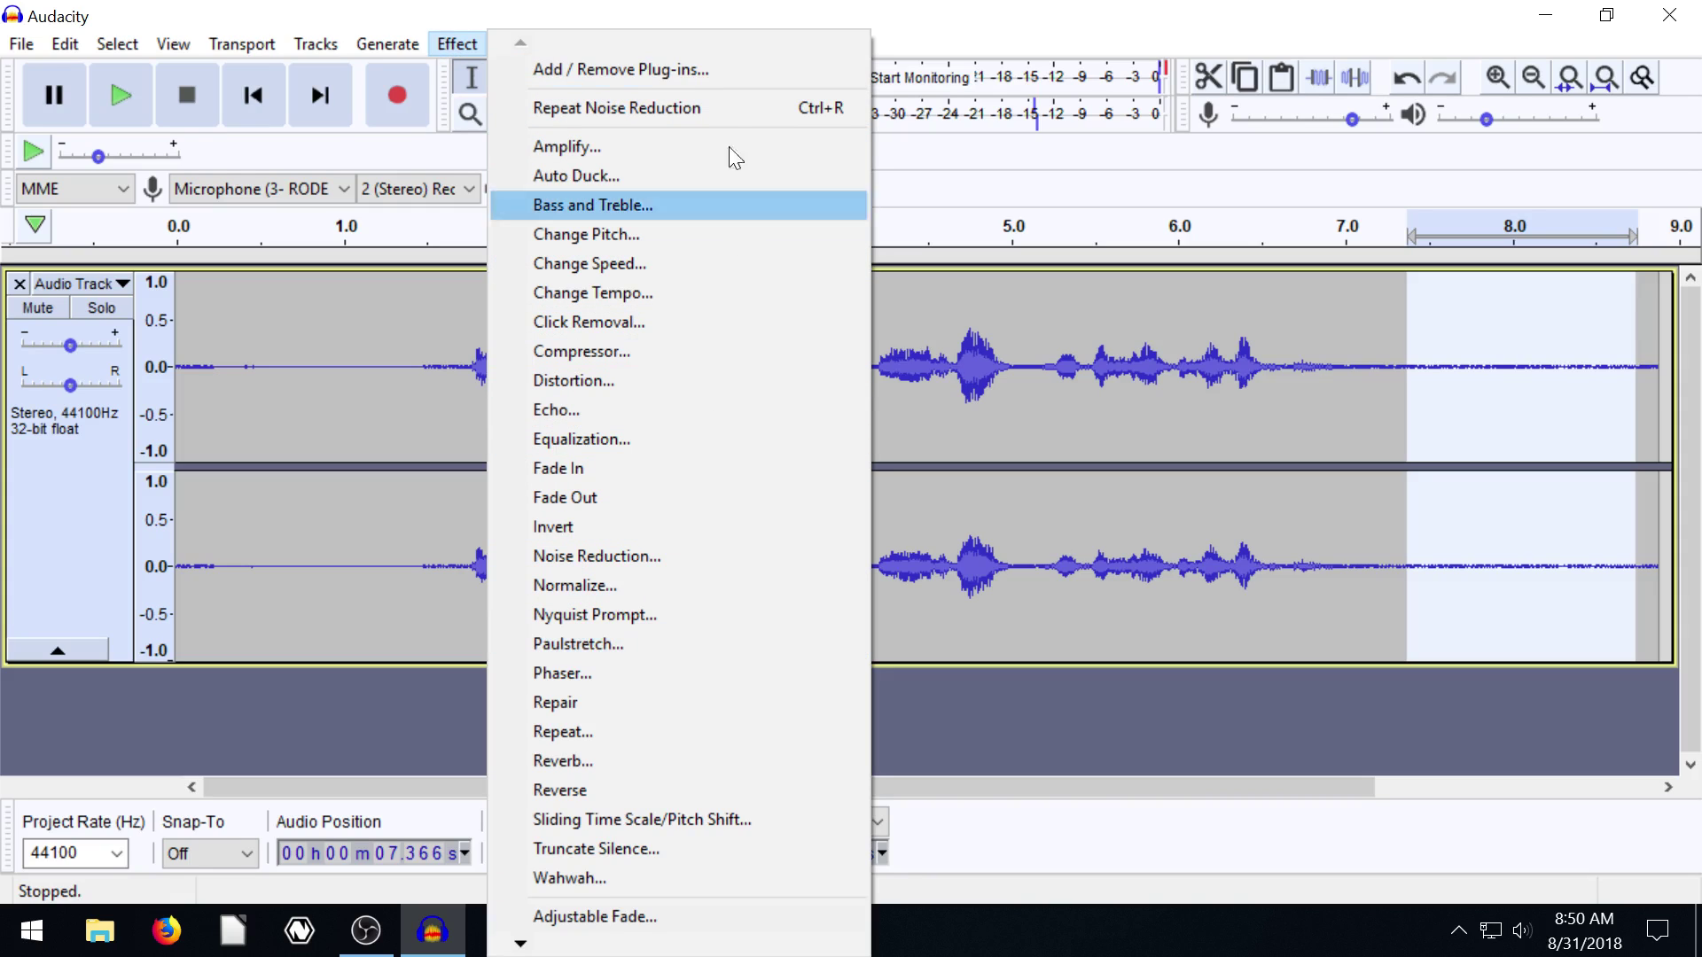
pyautogui.click(660, 26)
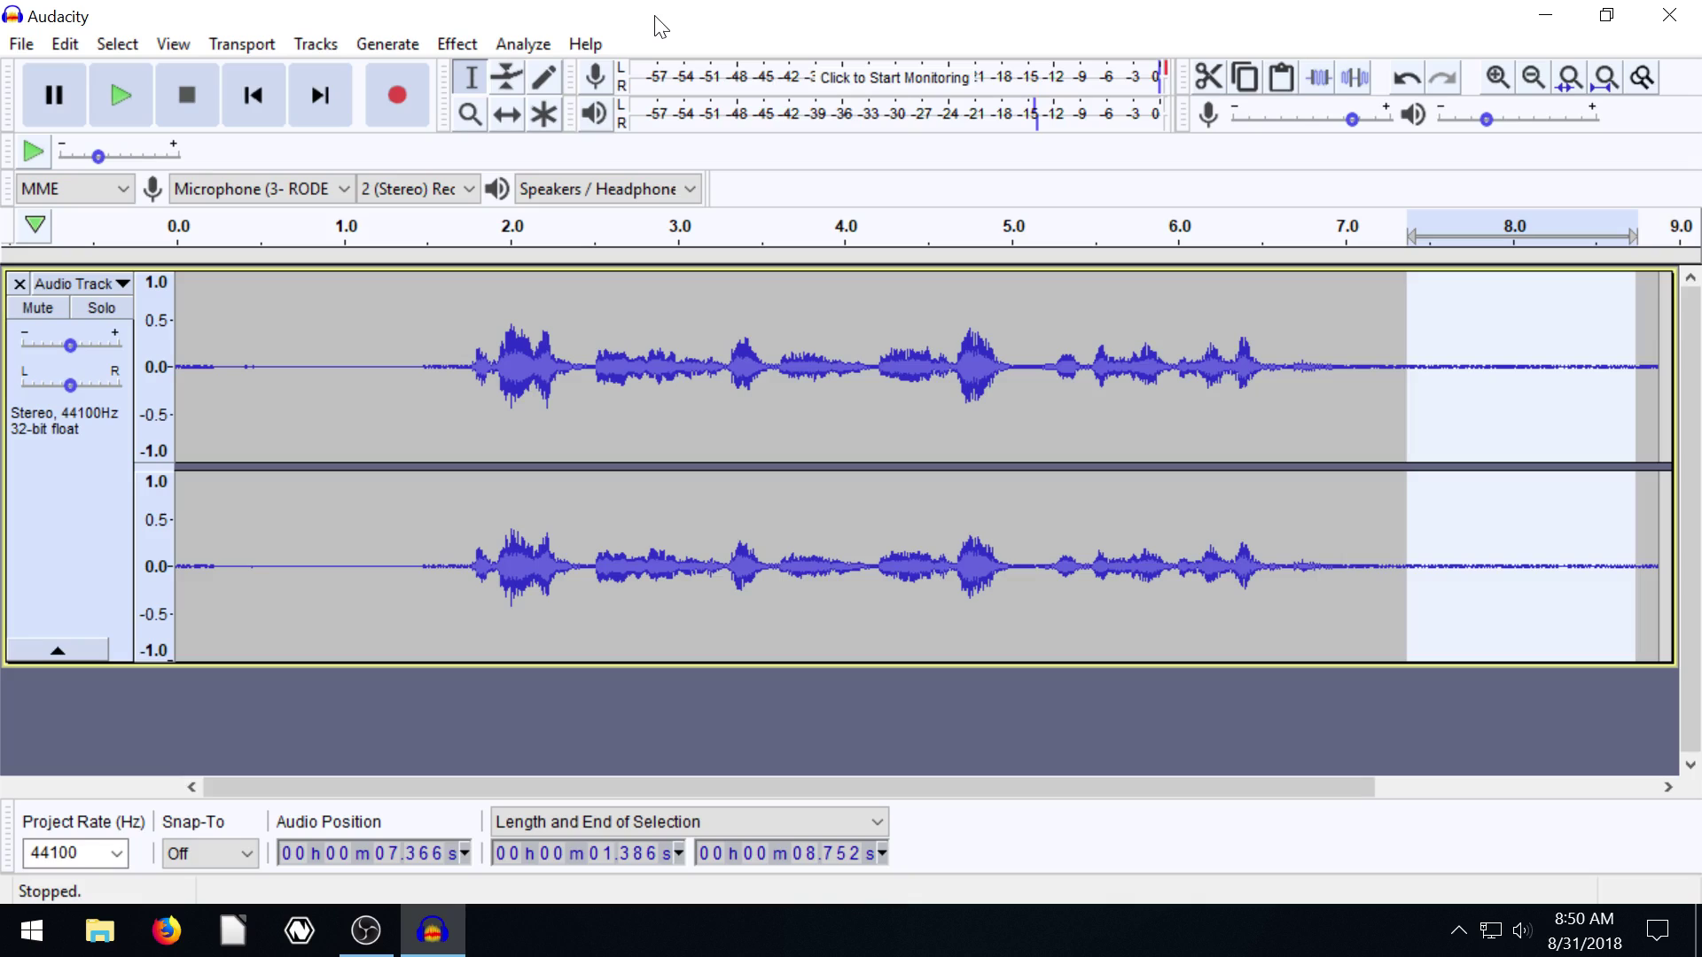